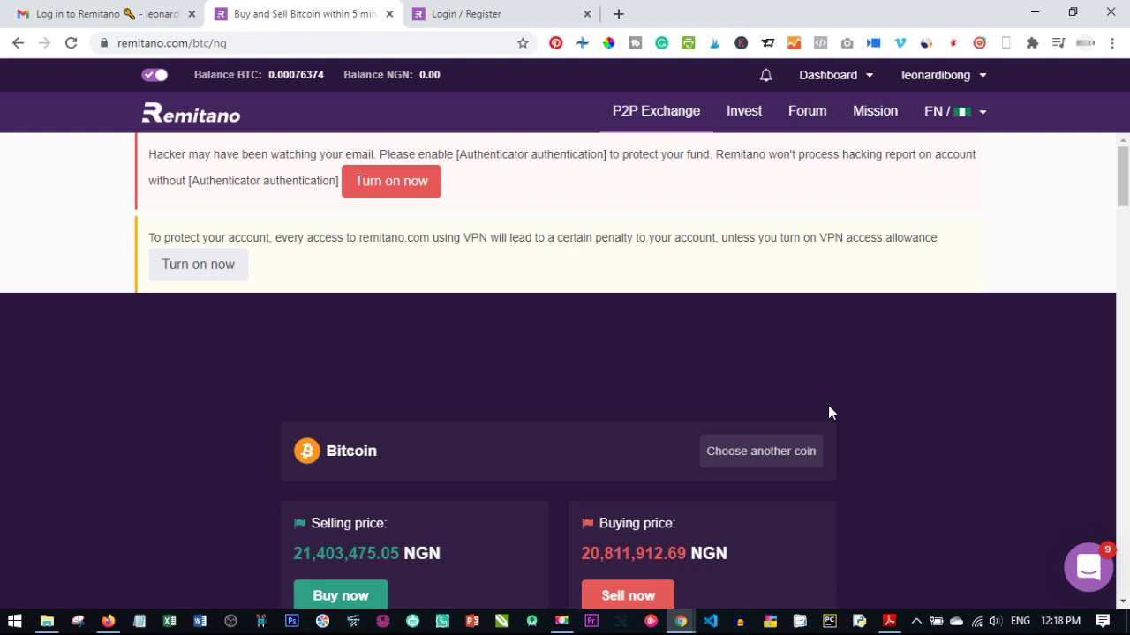
Review the Bitcoin selling and buying prices and the sign-in options on the Login / Register page.
{"action": "scroll", "coordinate": [742, 427], "scroll_direction": "down", "scroll_amount": 2}
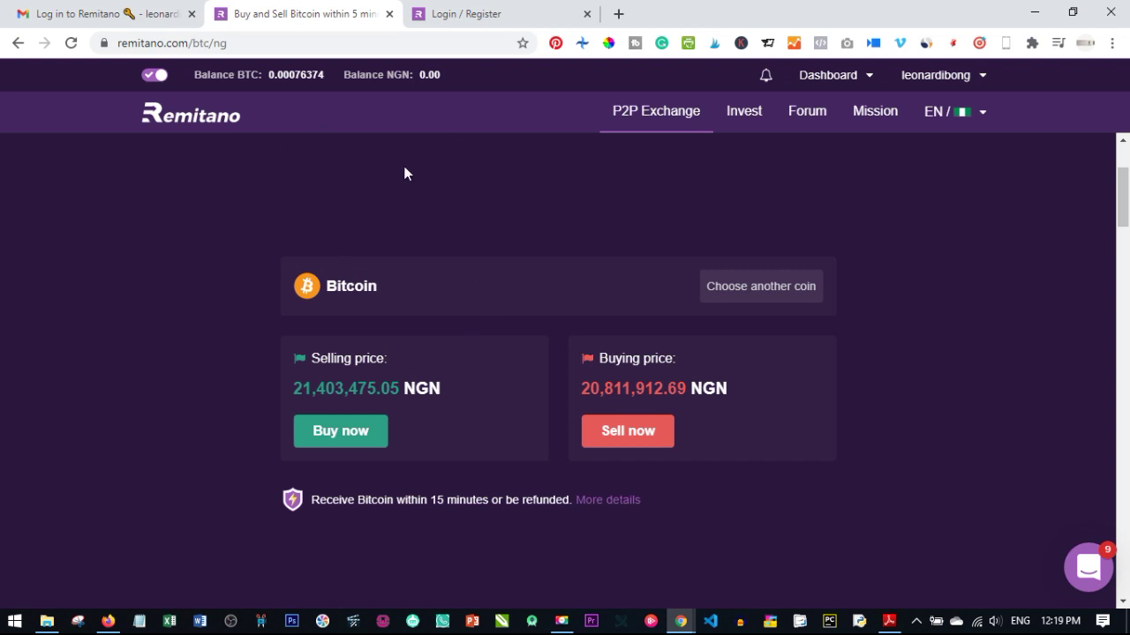
{"action": "left_click", "coordinate": [441, 21]}
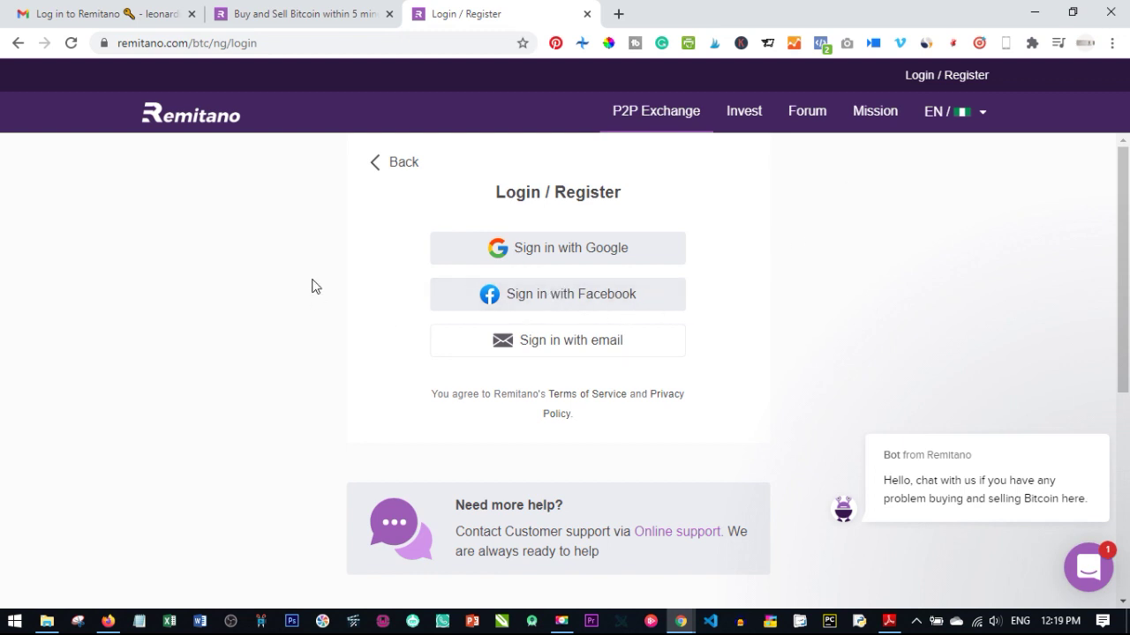
{"action": "left_click", "coordinate": [298, 13]}
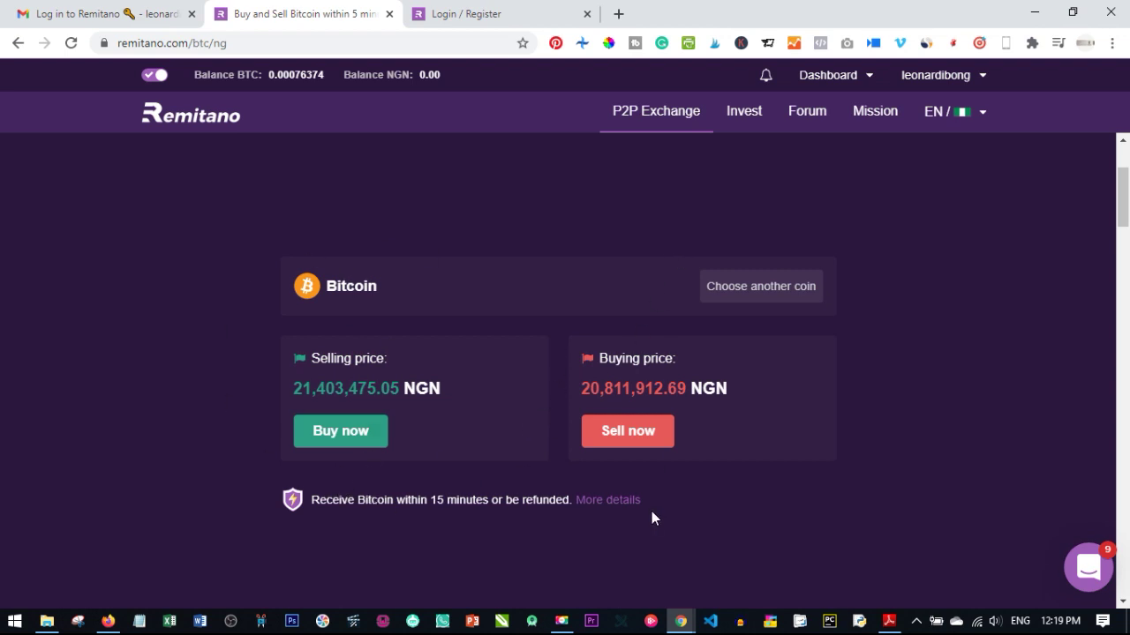
Open the Wallets page from the BTC balance and examine the Nigerian Naira, Bitcoin and Tether USDT wallets.
{"action": "left_click", "coordinate": [293, 79]}
{"action": "scroll", "coordinate": [294, 391], "scroll_direction": "down", "scroll_amount": 2}
{"action": "scroll", "coordinate": [295, 391], "scroll_direction": "down", "scroll_amount": 2}
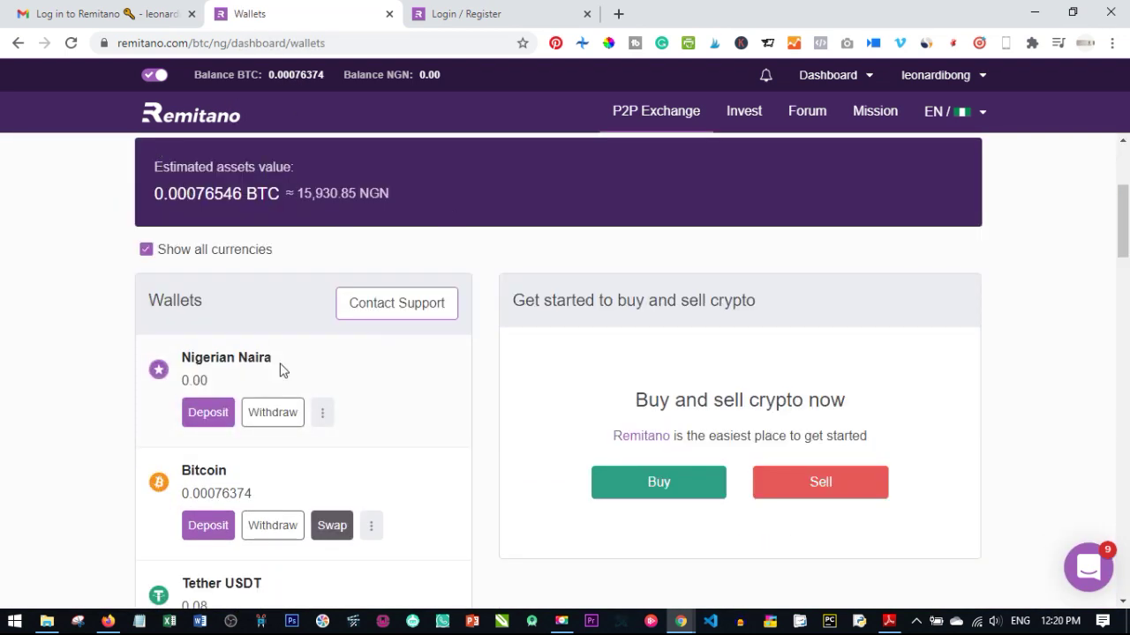
{"action": "scroll", "coordinate": [279, 370], "scroll_direction": "down", "scroll_amount": 2}
{"action": "scroll", "coordinate": [212, 364], "scroll_direction": "down", "scroll_amount": 2}
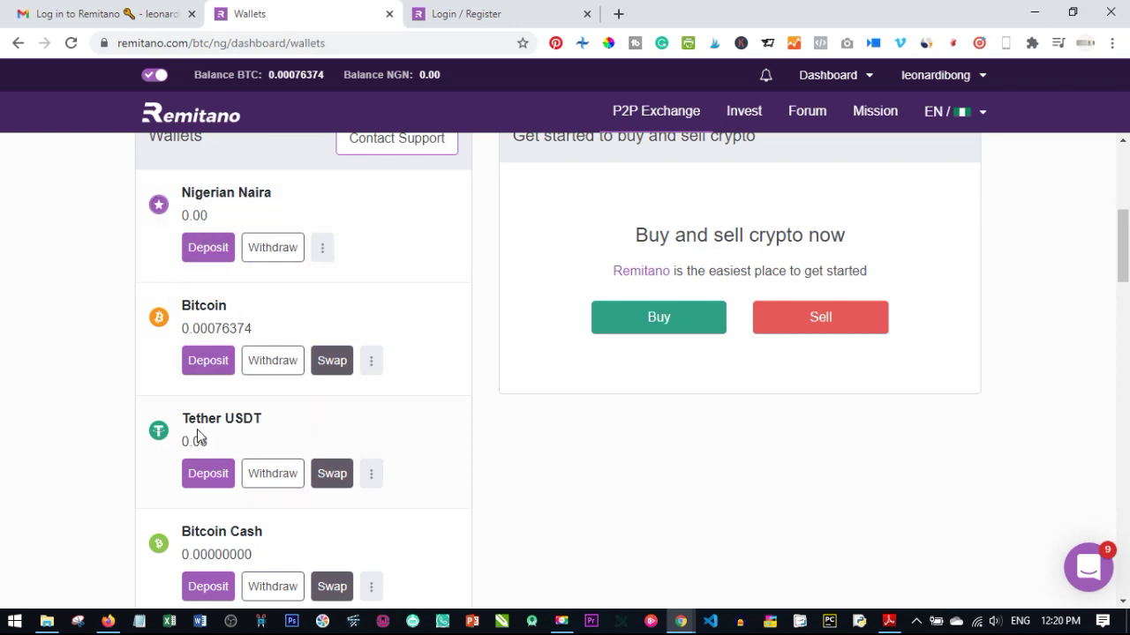
{"action": "scroll", "coordinate": [214, 432], "scroll_direction": "down", "scroll_amount": 1}
{"action": "scroll", "coordinate": [203, 259], "scroll_direction": "up", "scroll_amount": 2}
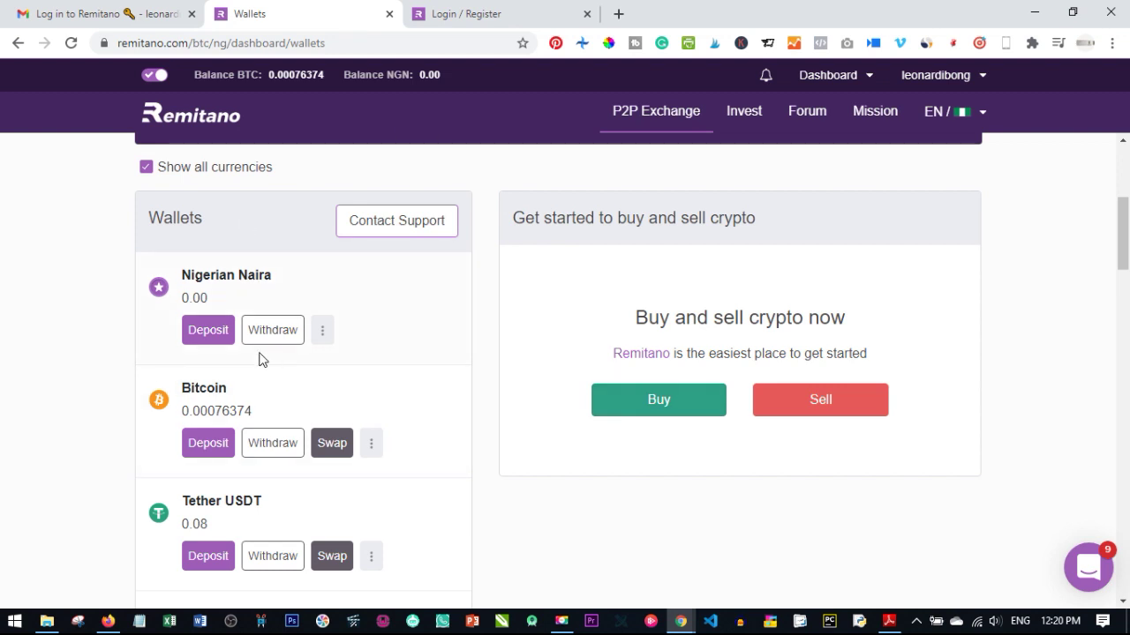
{"action": "scroll", "coordinate": [262, 358], "scroll_direction": "down", "scroll_amount": 1}
{"action": "scroll", "coordinate": [203, 356], "scroll_direction": "down", "scroll_amount": 1}
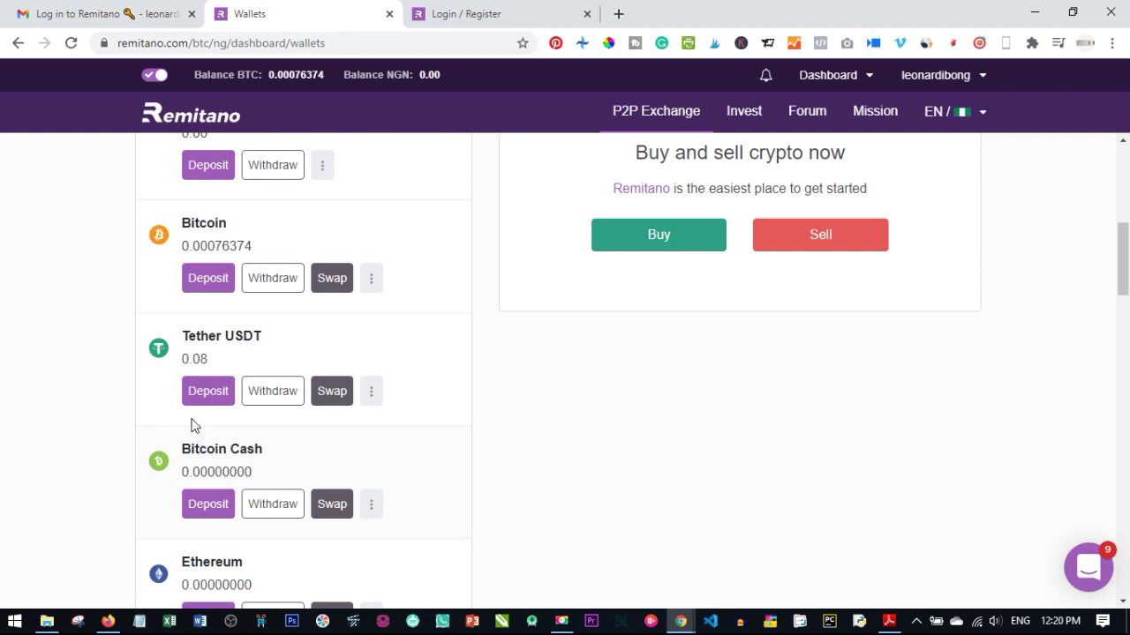
Examine the other cryptocurrency wallets through Polkadot, comparing which ones offer deposit, withdraw and swap.
{"action": "scroll", "coordinate": [193, 300], "scroll_direction": "down", "scroll_amount": 6}
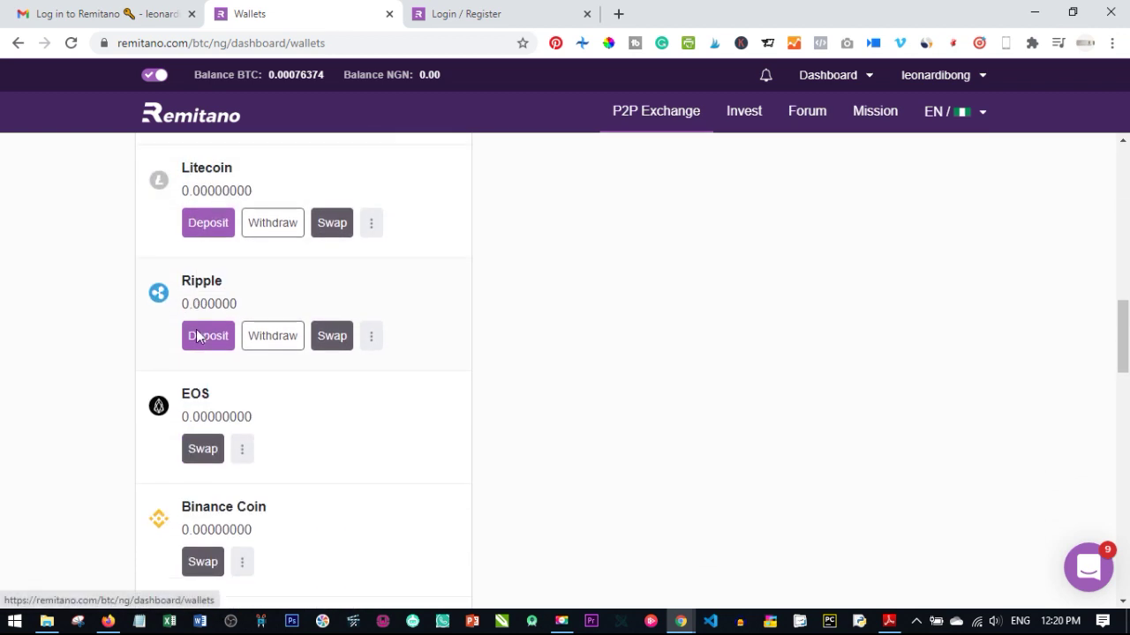
{"action": "scroll", "coordinate": [196, 335], "scroll_direction": "down", "scroll_amount": 8}
{"action": "scroll", "coordinate": [192, 429], "scroll_direction": "up", "scroll_amount": 2}
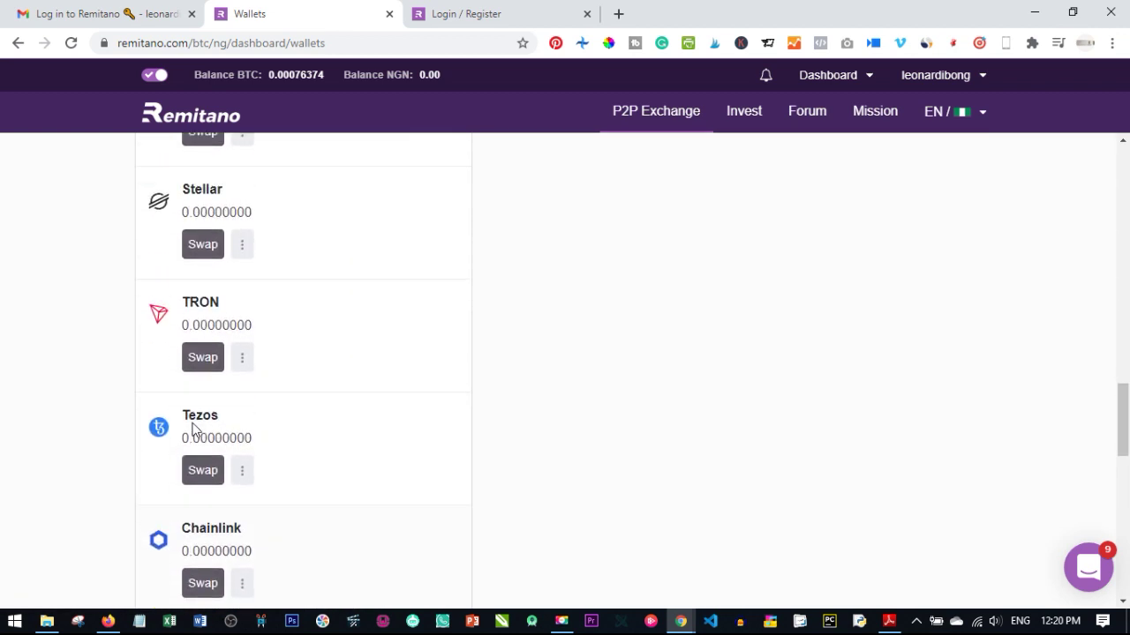
{"action": "scroll", "coordinate": [192, 426], "scroll_direction": "up", "scroll_amount": 3}
{"action": "scroll", "coordinate": [192, 415], "scroll_direction": "up", "scroll_amount": 2}
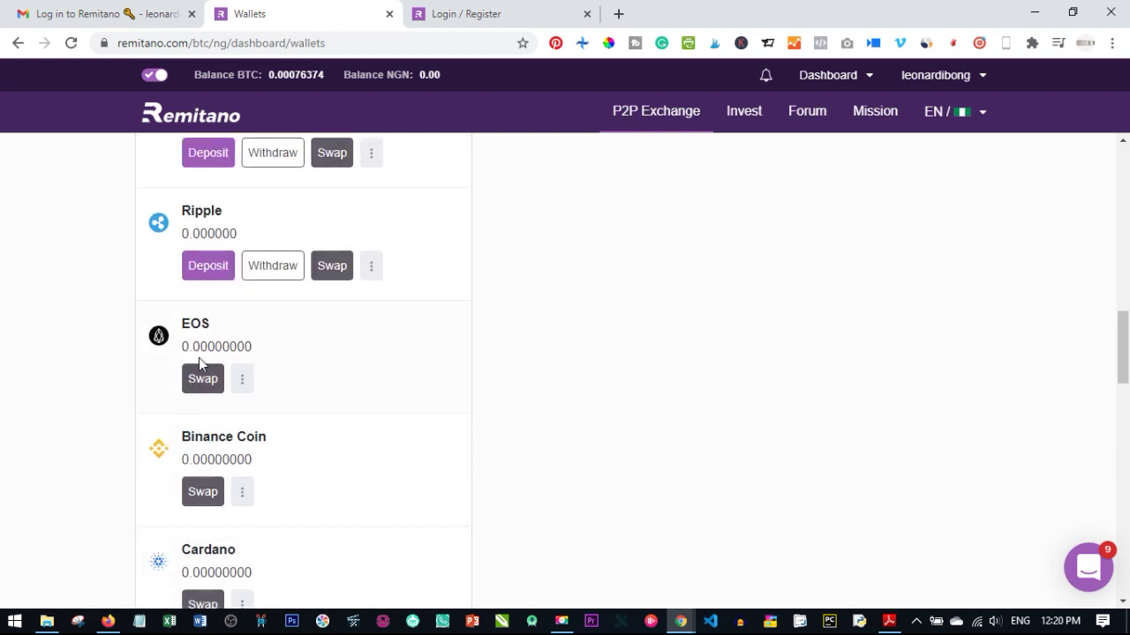
{"action": "scroll", "coordinate": [196, 303], "scroll_direction": "down", "scroll_amount": 4}
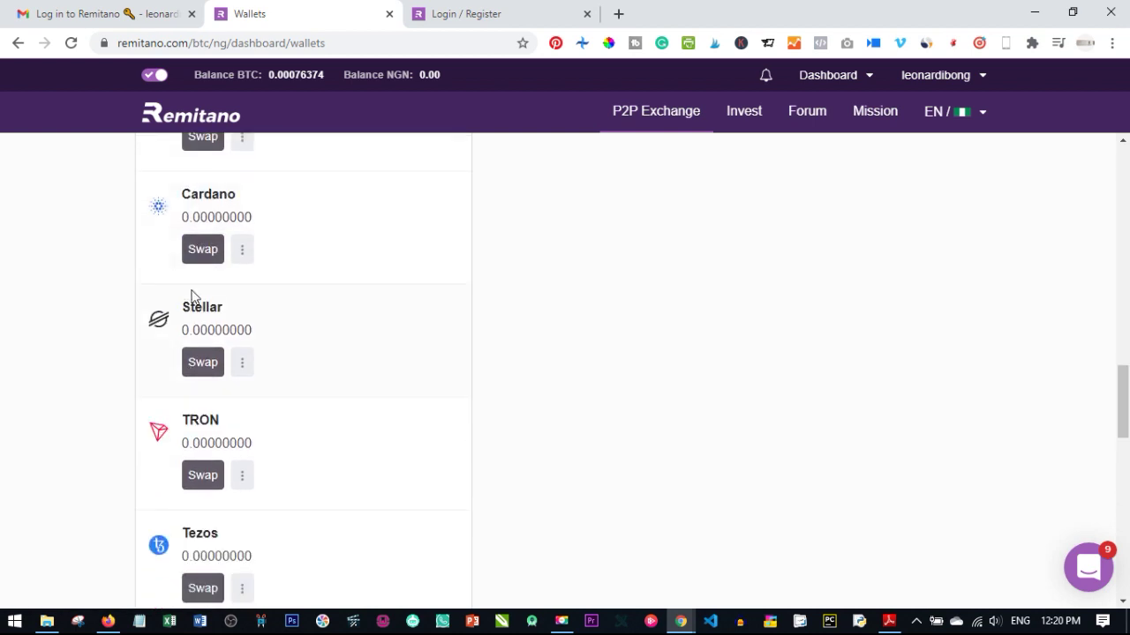
{"action": "scroll", "coordinate": [192, 298], "scroll_direction": "down", "scroll_amount": 4}
{"action": "scroll", "coordinate": [214, 433], "scroll_direction": "down", "scroll_amount": 3}
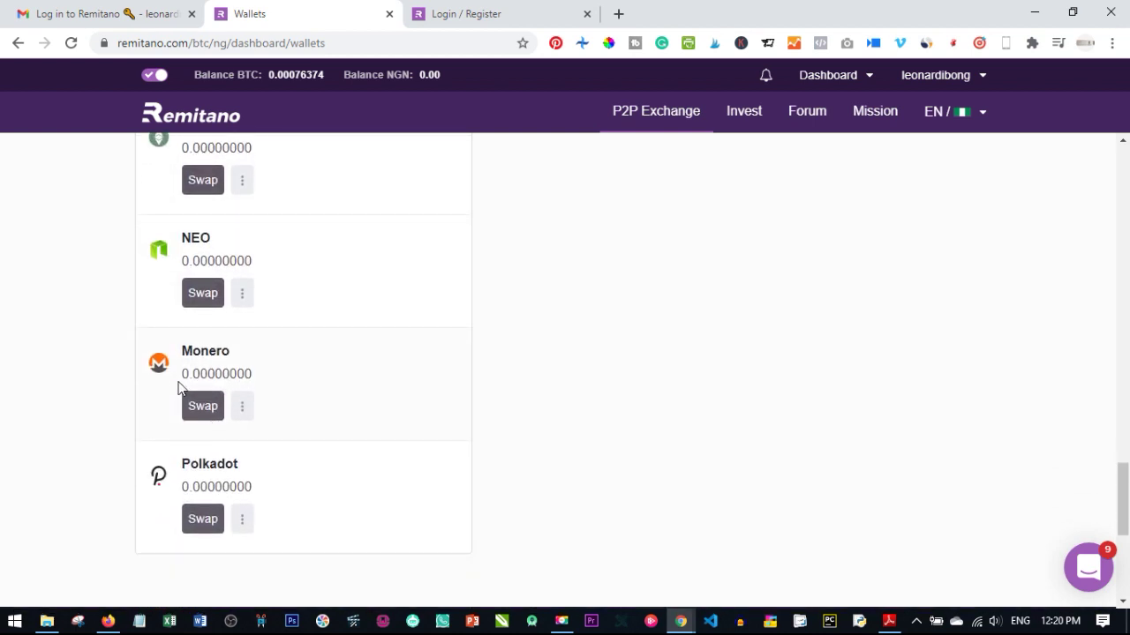
{"action": "scroll", "coordinate": [247, 378], "scroll_direction": "down", "scroll_amount": 2}
{"action": "scroll", "coordinate": [237, 418], "scroll_direction": "up", "scroll_amount": 7}
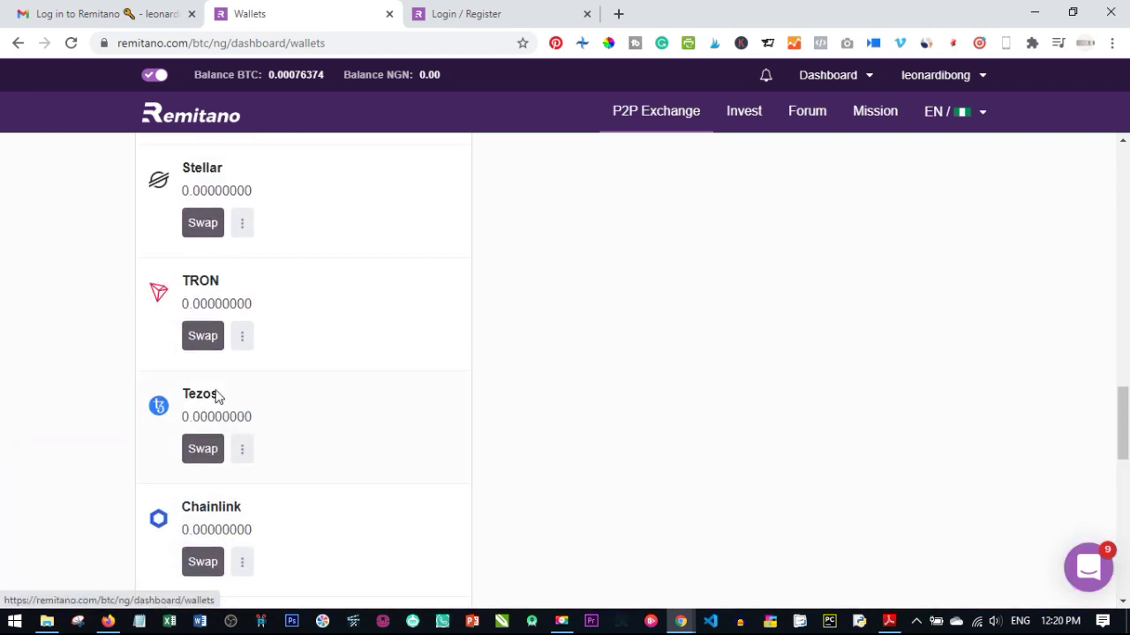
{"action": "scroll", "coordinate": [206, 353], "scroll_direction": "up", "scroll_amount": 3}
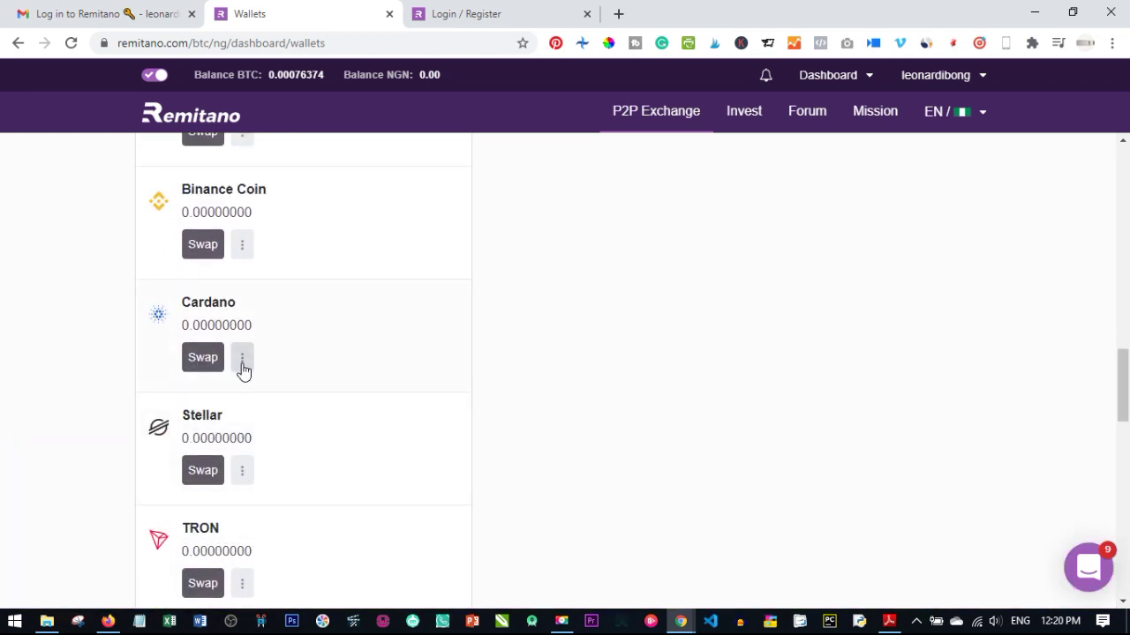
{"action": "scroll", "coordinate": [241, 370], "scroll_direction": "up", "scroll_amount": 2}
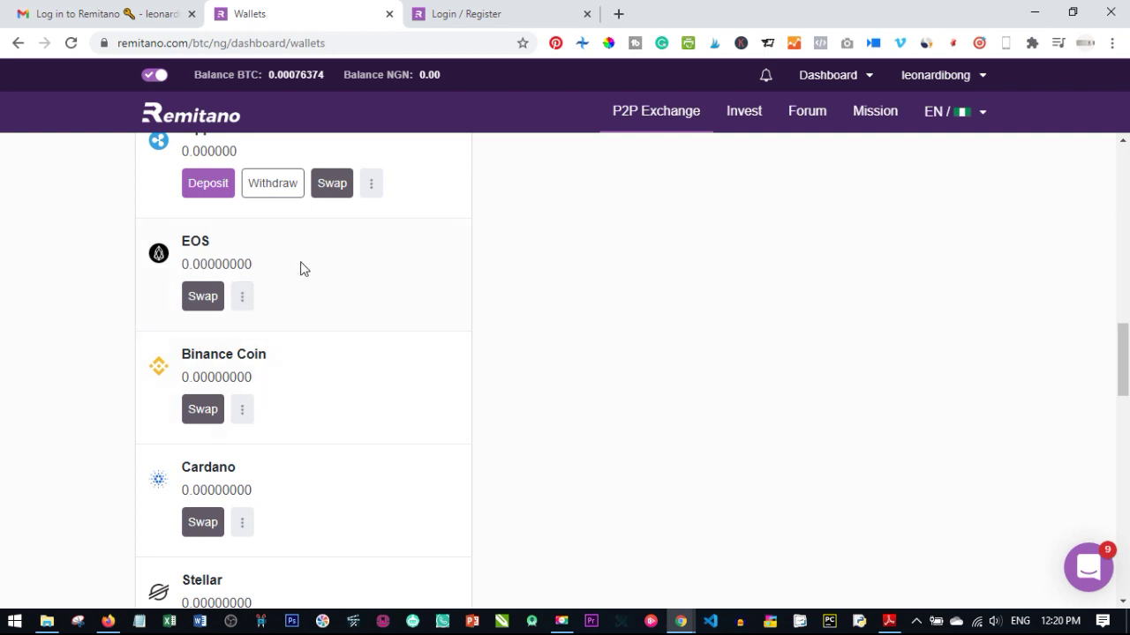
{"action": "scroll", "coordinate": [303, 356], "scroll_direction": "up", "scroll_amount": 1}
{"action": "scroll", "coordinate": [297, 360], "scroll_direction": "up", "scroll_amount": 2}
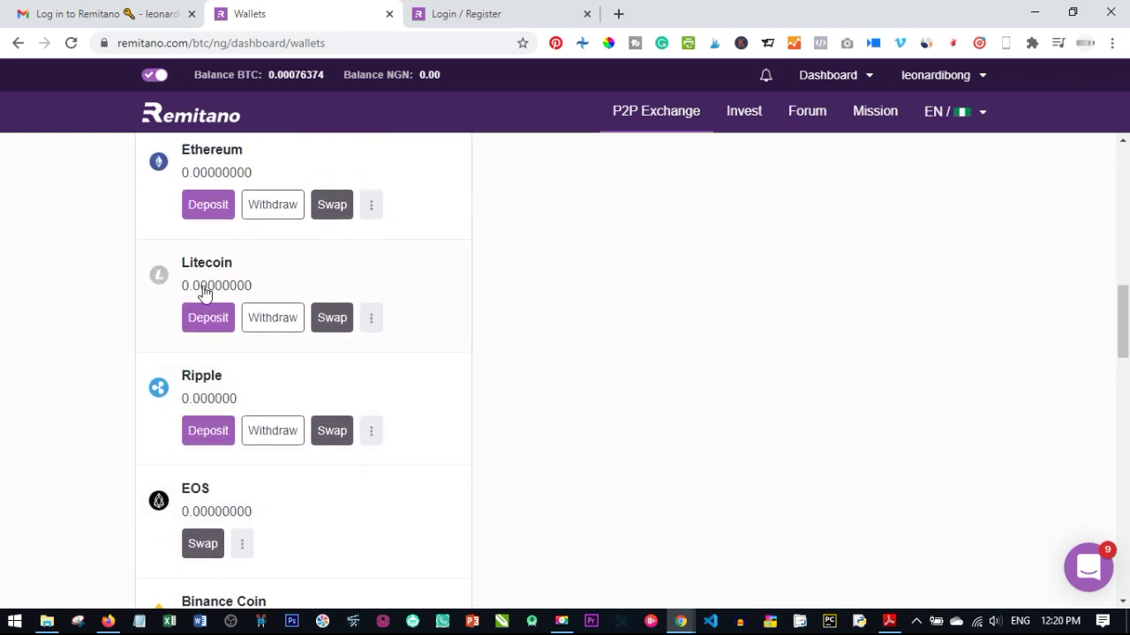
{"action": "scroll", "coordinate": [248, 369], "scroll_direction": "up", "scroll_amount": 2}
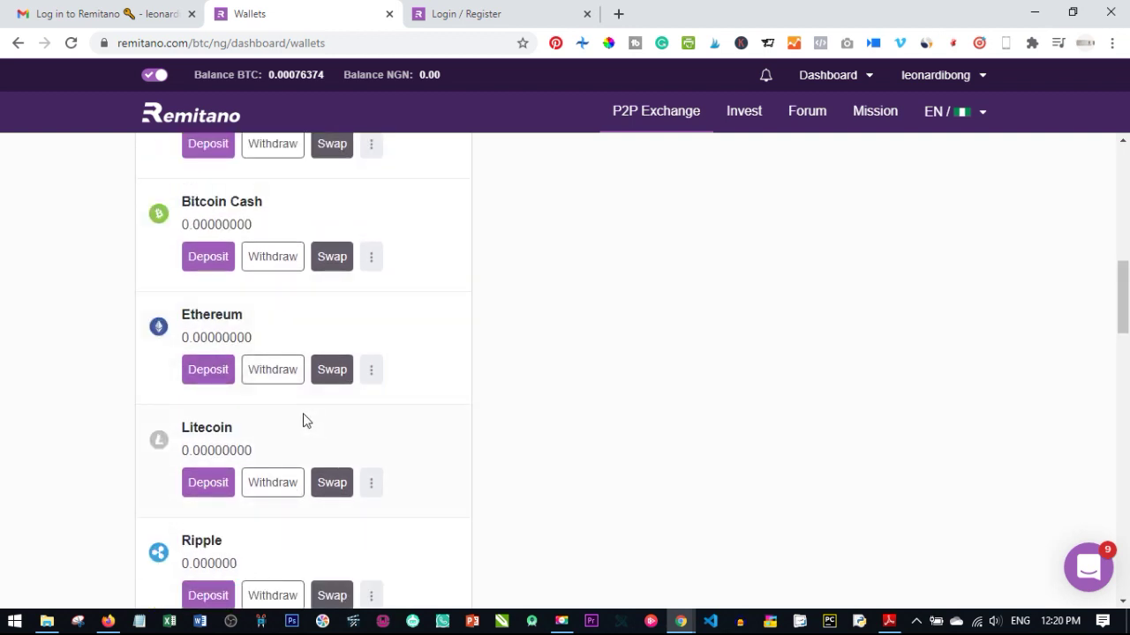
{"action": "scroll", "coordinate": [368, 318], "scroll_direction": "up", "scroll_amount": 2}
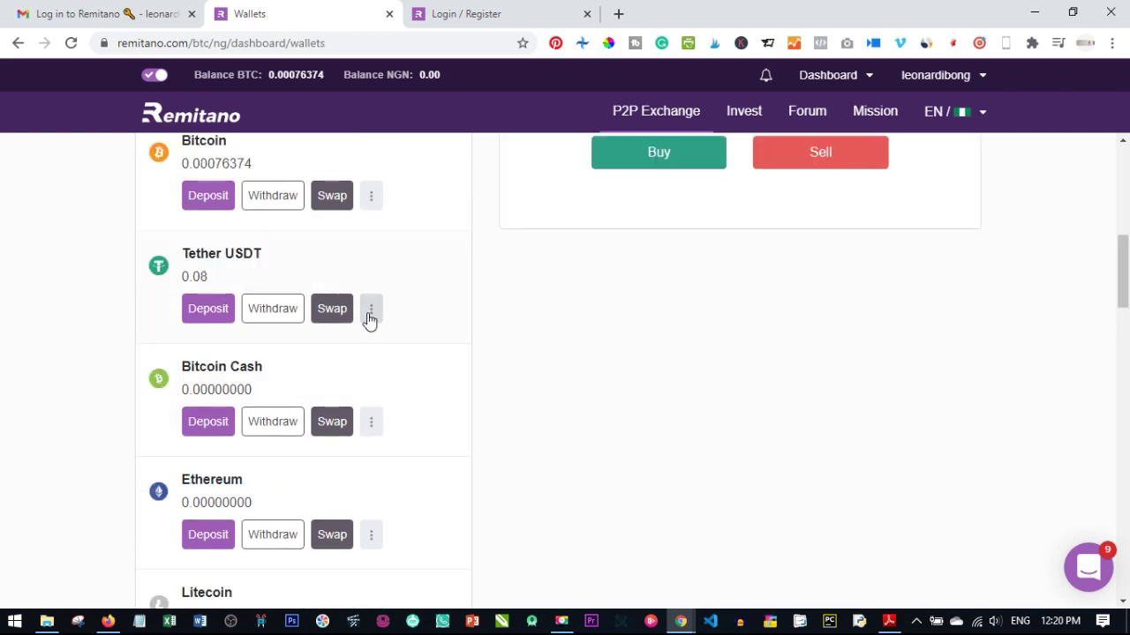
{"action": "scroll", "coordinate": [332, 262], "scroll_direction": "up", "scroll_amount": 4}
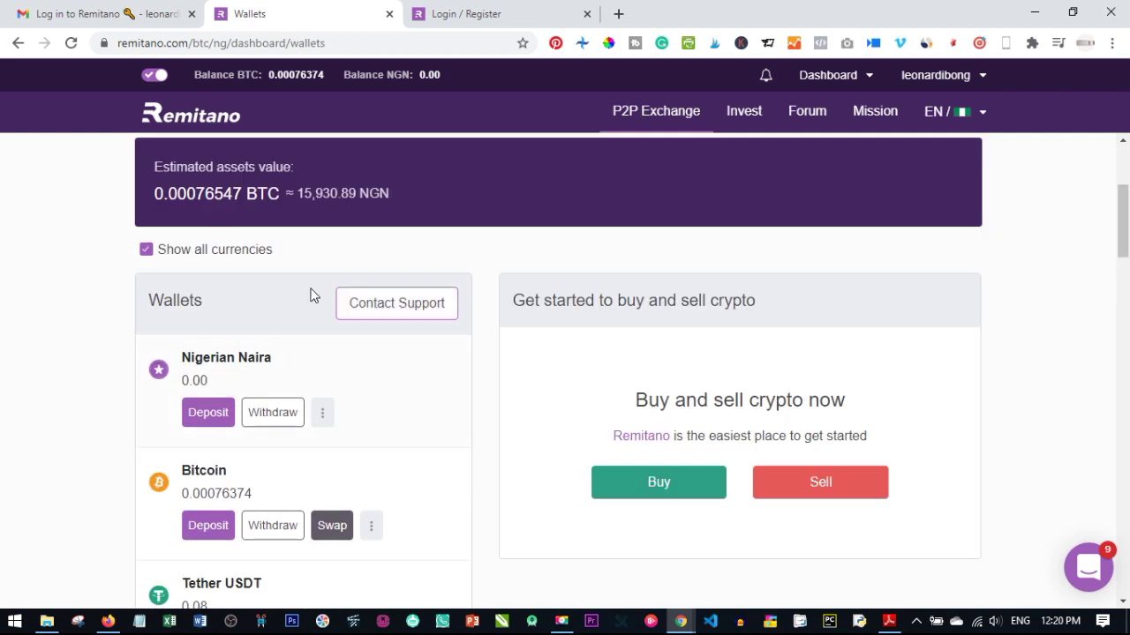
Look over the full wallet list once more and check the estimated assets value above it.
{"action": "scroll", "coordinate": [341, 363], "scroll_direction": "down", "scroll_amount": 6}
{"action": "scroll", "coordinate": [324, 372], "scroll_direction": "down", "scroll_amount": 15}
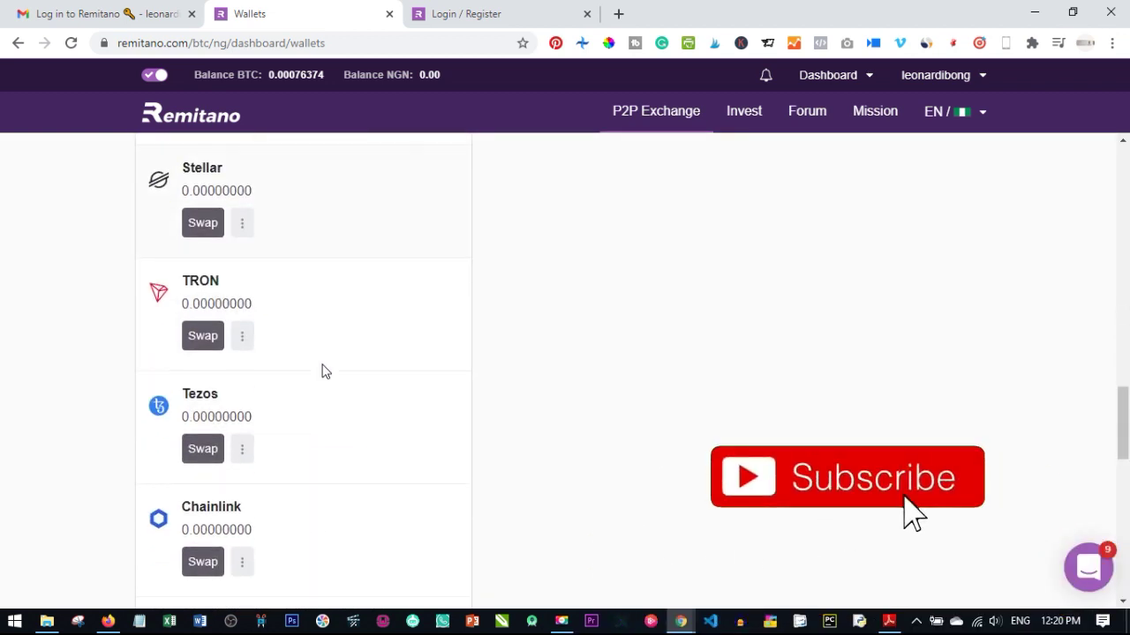
{"action": "scroll", "coordinate": [323, 370], "scroll_direction": "up", "scroll_amount": 20}
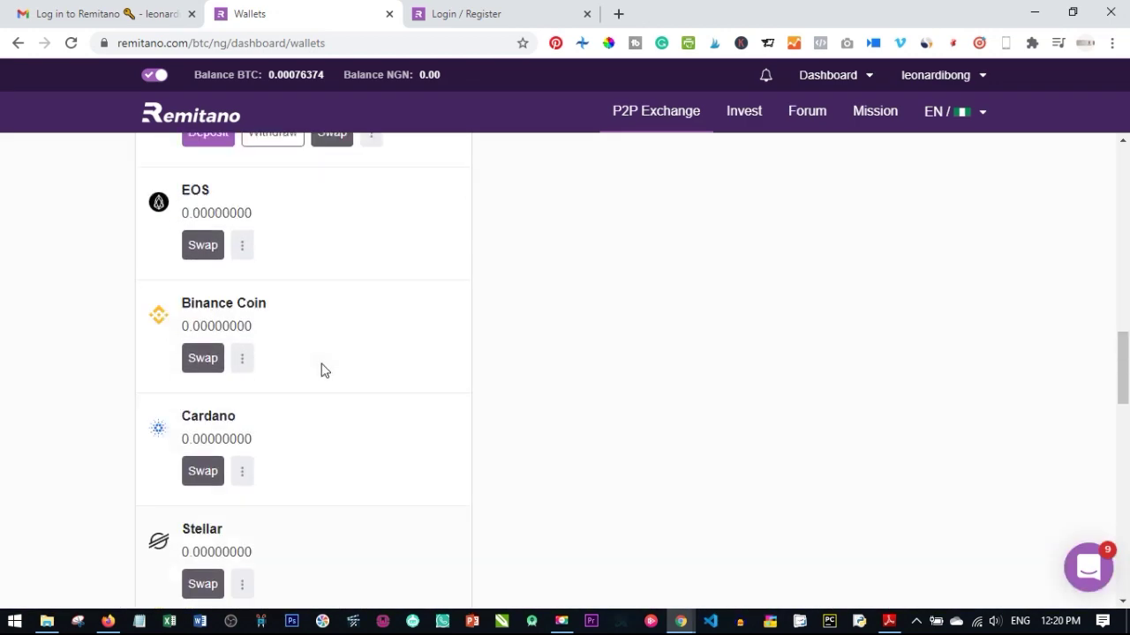
{"action": "scroll", "coordinate": [321, 358], "scroll_direction": "down", "scroll_amount": 4}
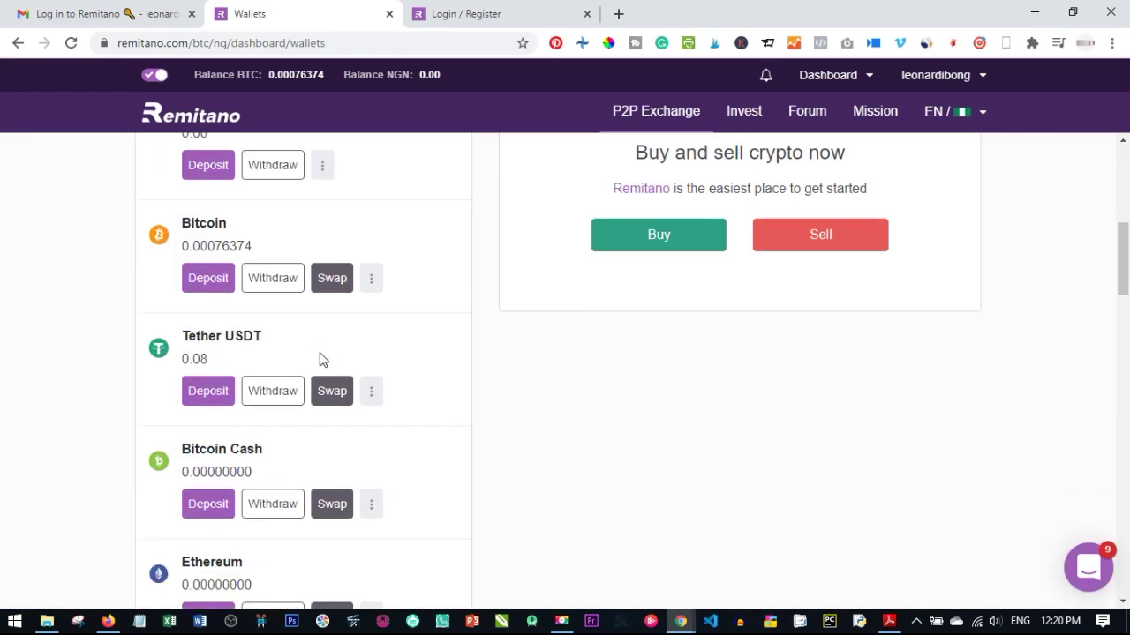
{"action": "scroll", "coordinate": [347, 369], "scroll_direction": "up", "scroll_amount": 1}
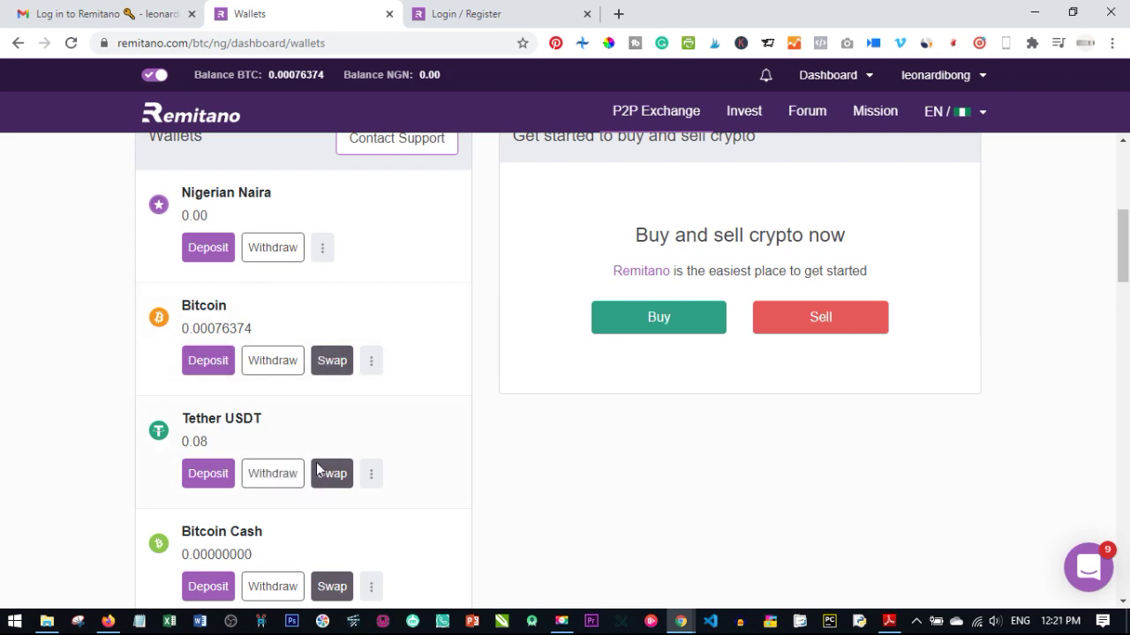
{"action": "scroll", "coordinate": [265, 455], "scroll_direction": "up", "scroll_amount": 3}
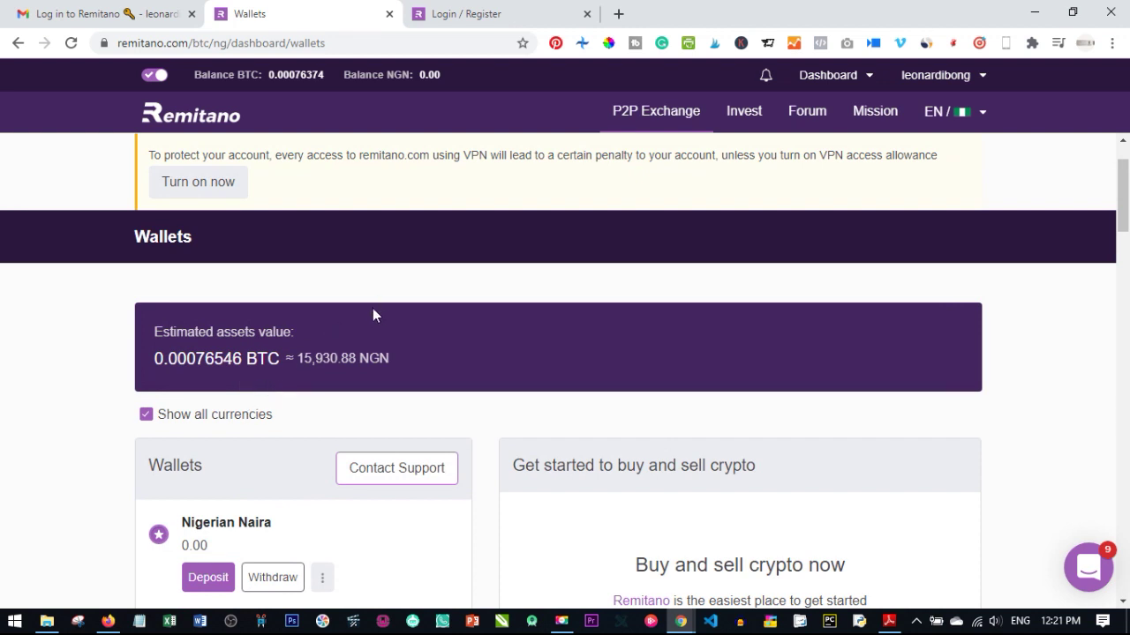
Return to the Remitano home page and start buying Bitcoin.
{"action": "left_click", "coordinate": [201, 121]}
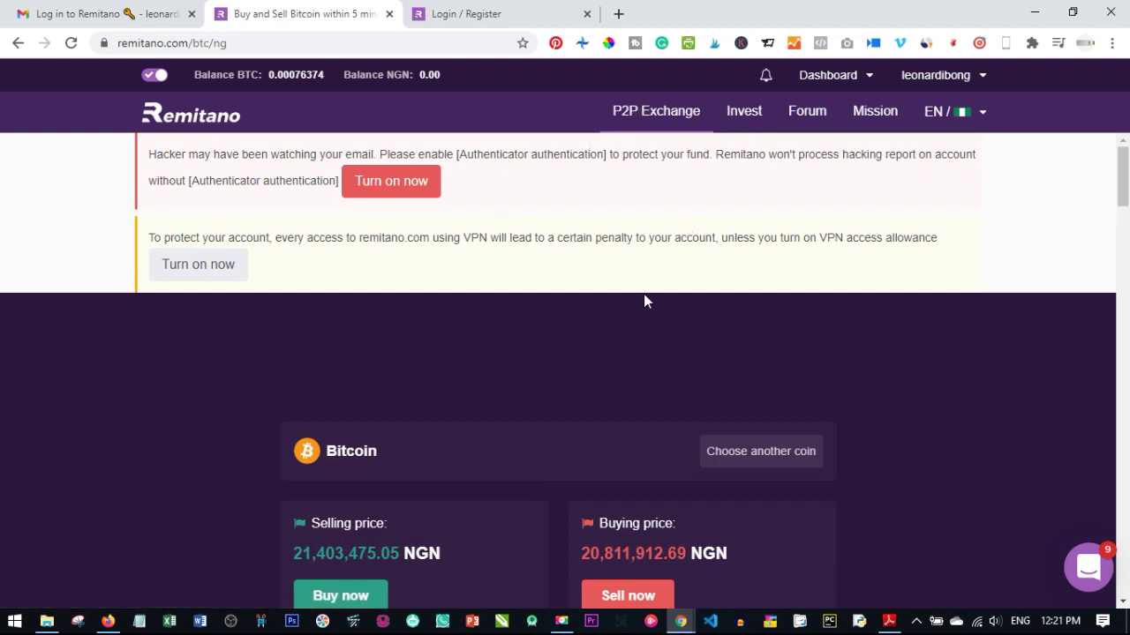
{"action": "scroll", "coordinate": [654, 302], "scroll_direction": "down", "scroll_amount": 2}
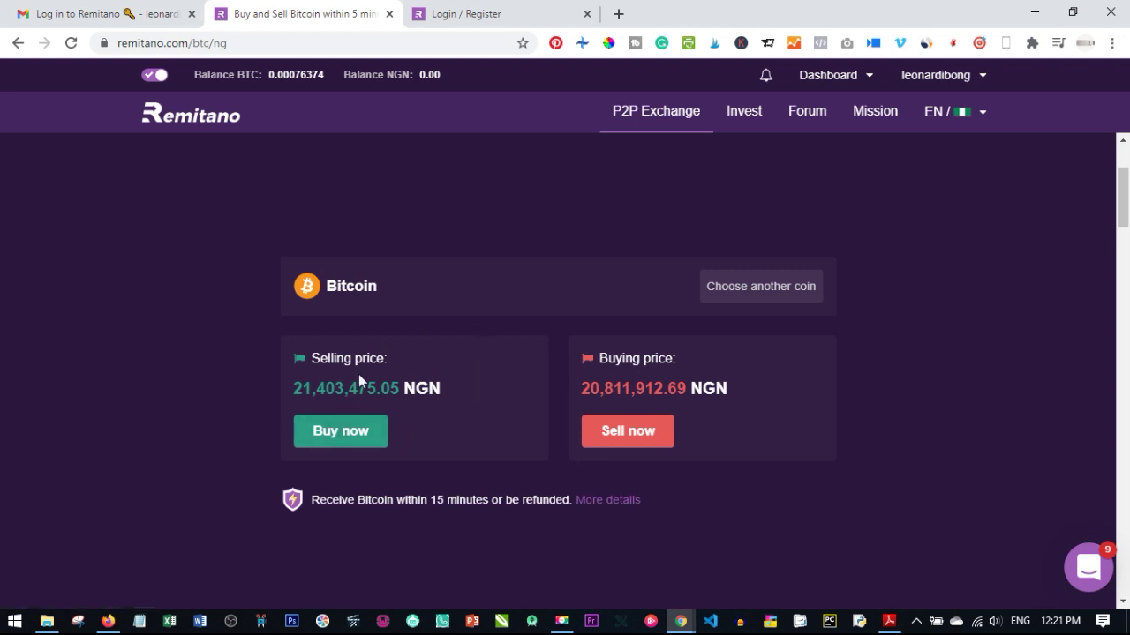
{"action": "left_click", "coordinate": [342, 435]}
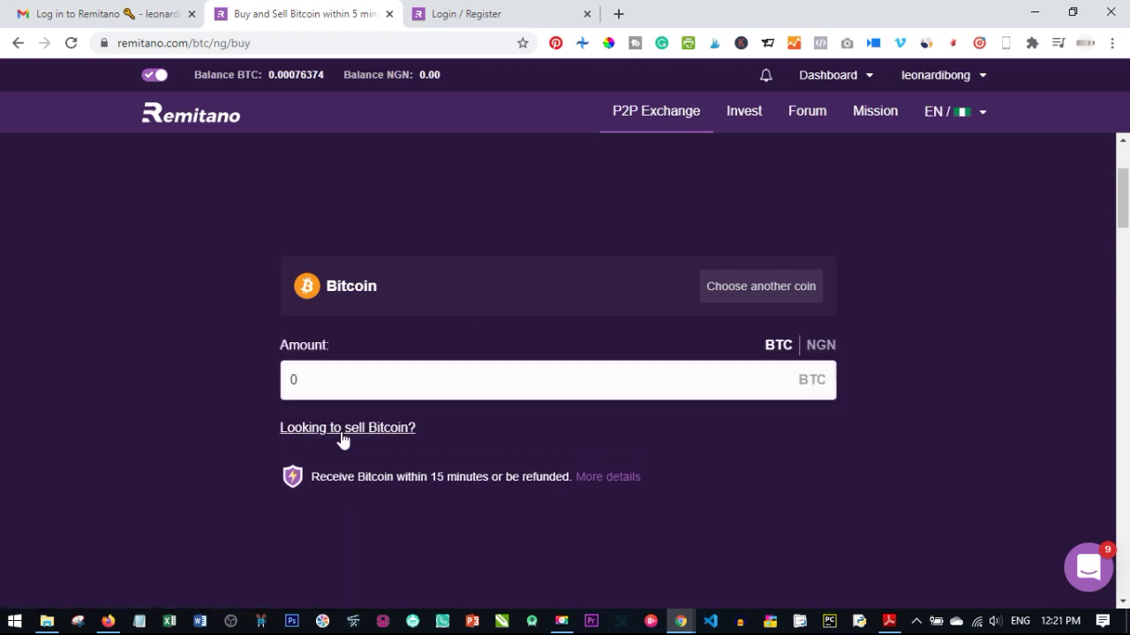
Switch the Bitcoin purchase amount to NGN and set it to 250,000.
{"action": "scroll", "coordinate": [449, 385], "scroll_direction": "down", "scroll_amount": 1}
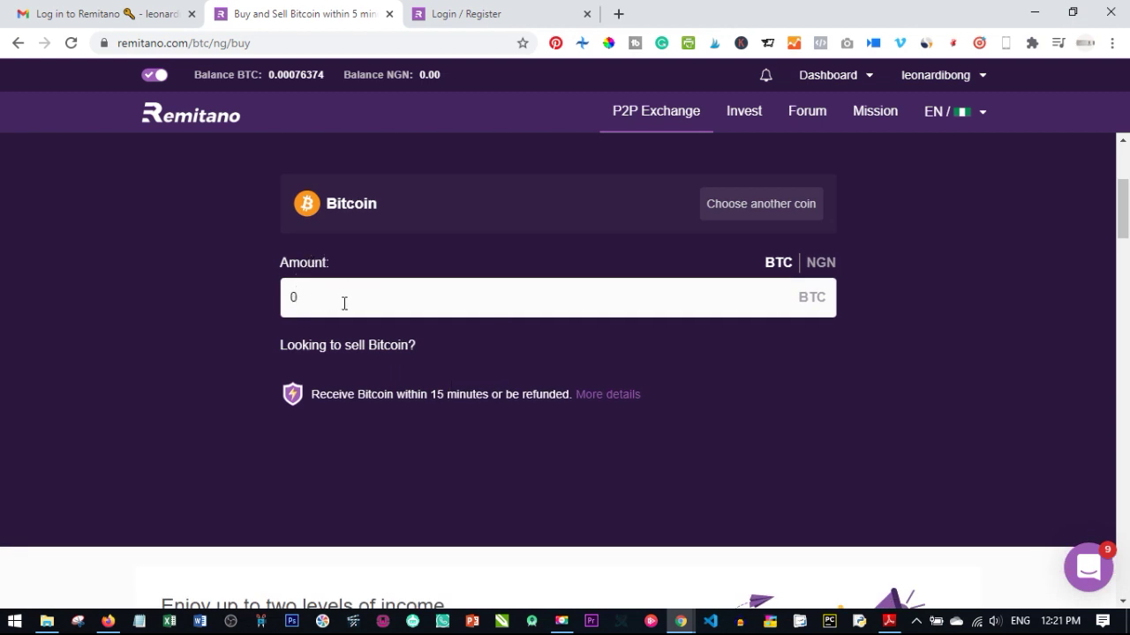
{"action": "left_click", "coordinate": [826, 263]}
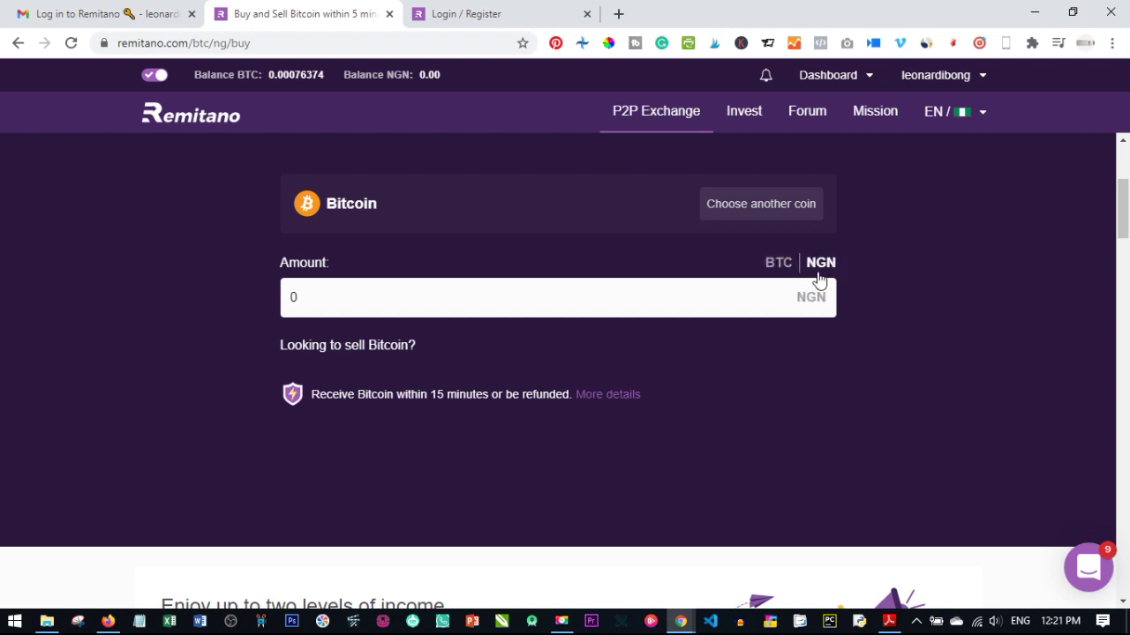
{"action": "double_click", "coordinate": [333, 309]}
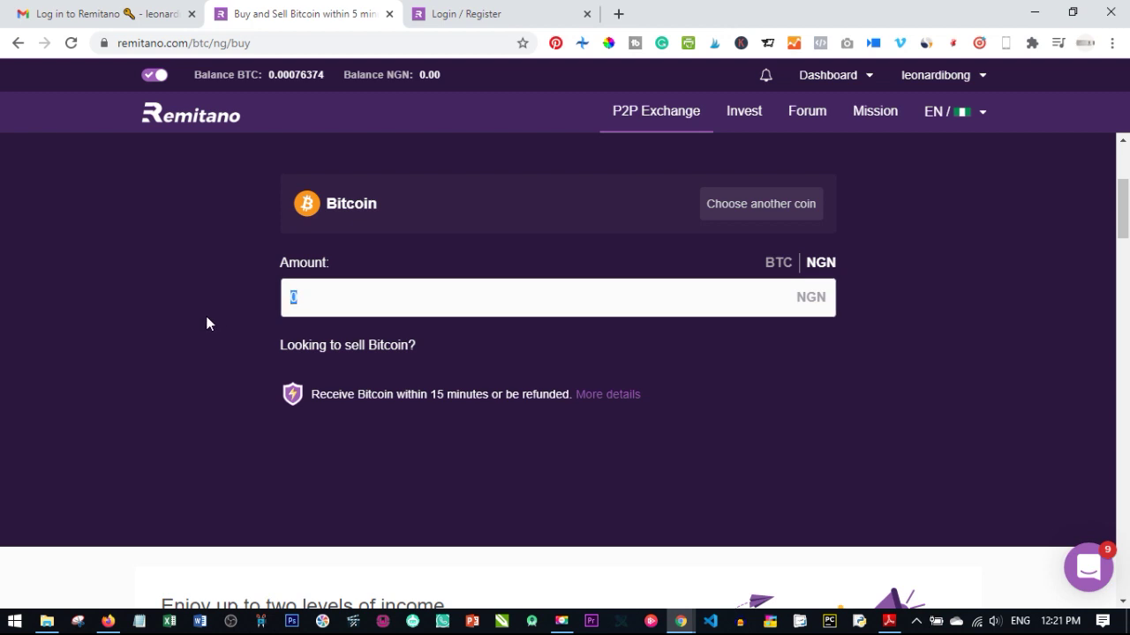
{"action": "type", "text": "50,000"}
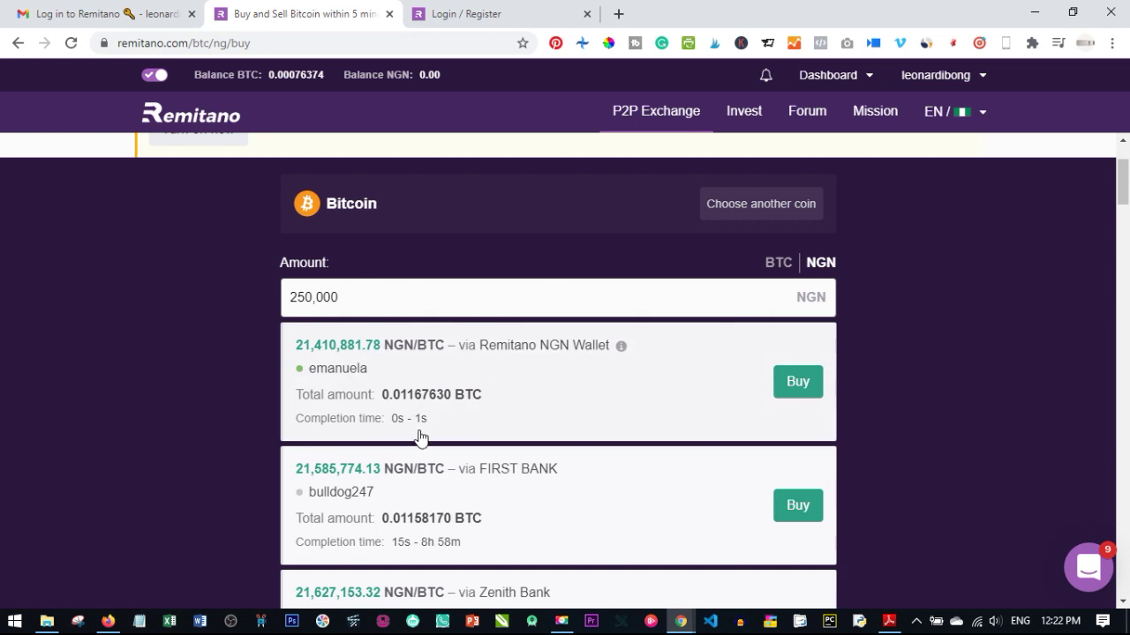
Examine the Bitcoin sell offers for 250,000 NGN, comparing rates, payment banks, total BTC amounts and completion times.
{"action": "scroll", "coordinate": [411, 438], "scroll_direction": "down", "scroll_amount": 1}
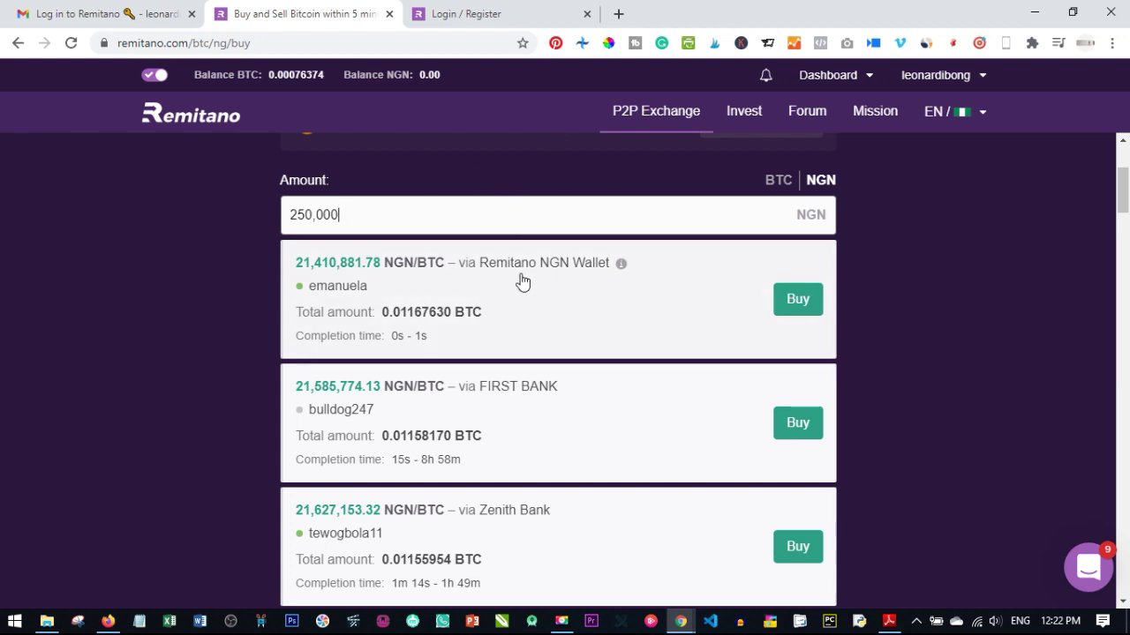
{"action": "scroll", "coordinate": [562, 353], "scroll_direction": "down", "scroll_amount": 1}
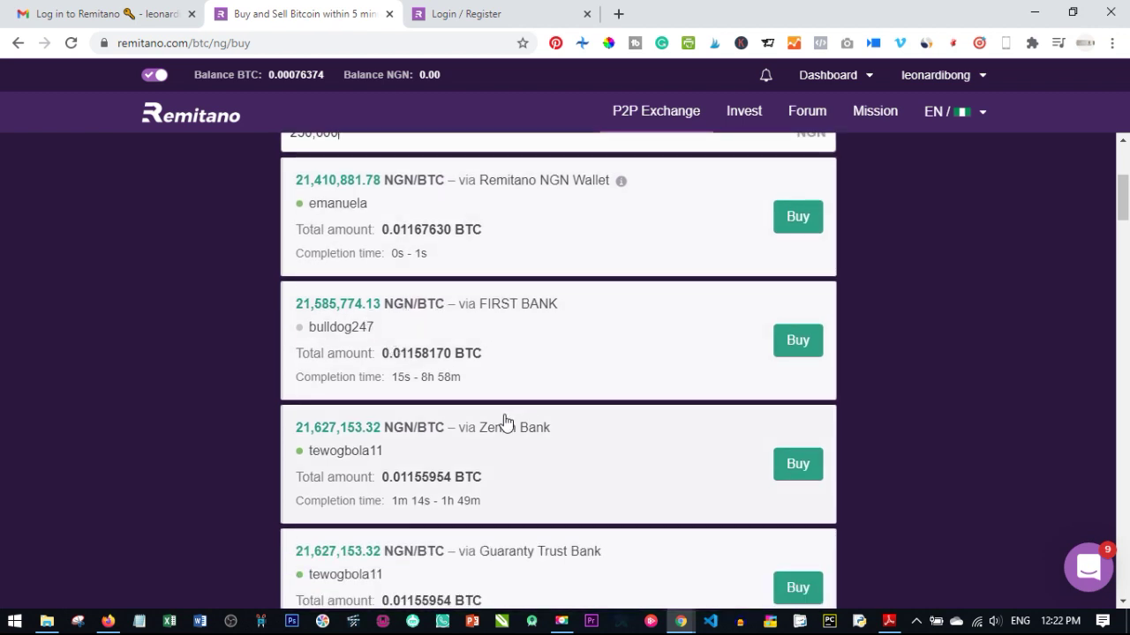
{"action": "scroll", "coordinate": [504, 424], "scroll_direction": "down", "scroll_amount": 1}
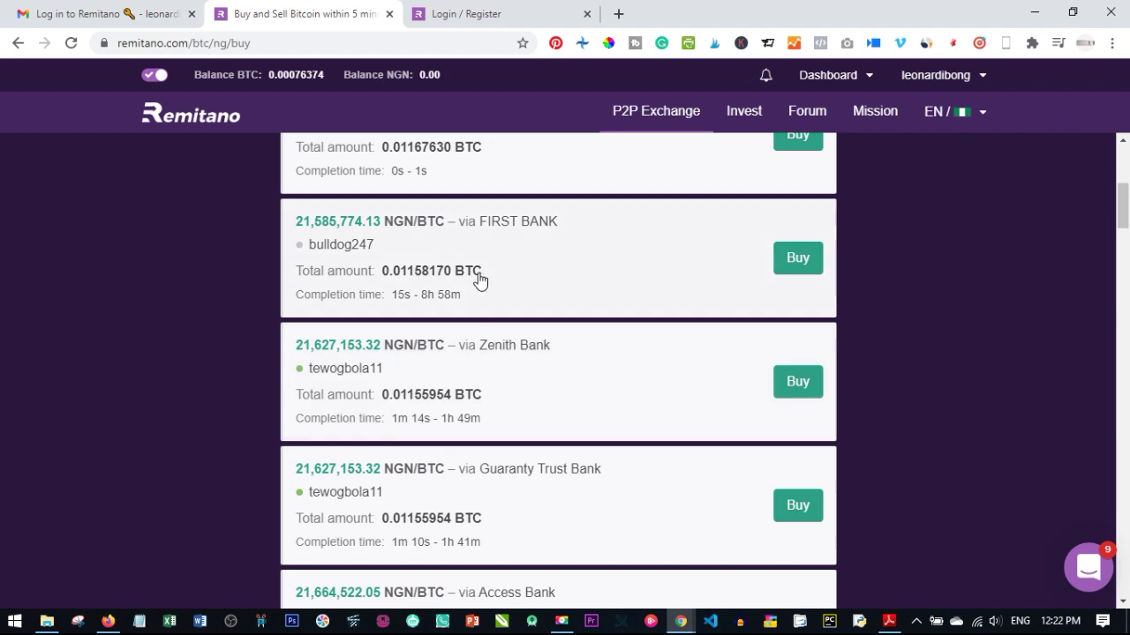
{"action": "scroll", "coordinate": [530, 397], "scroll_direction": "down", "scroll_amount": 1}
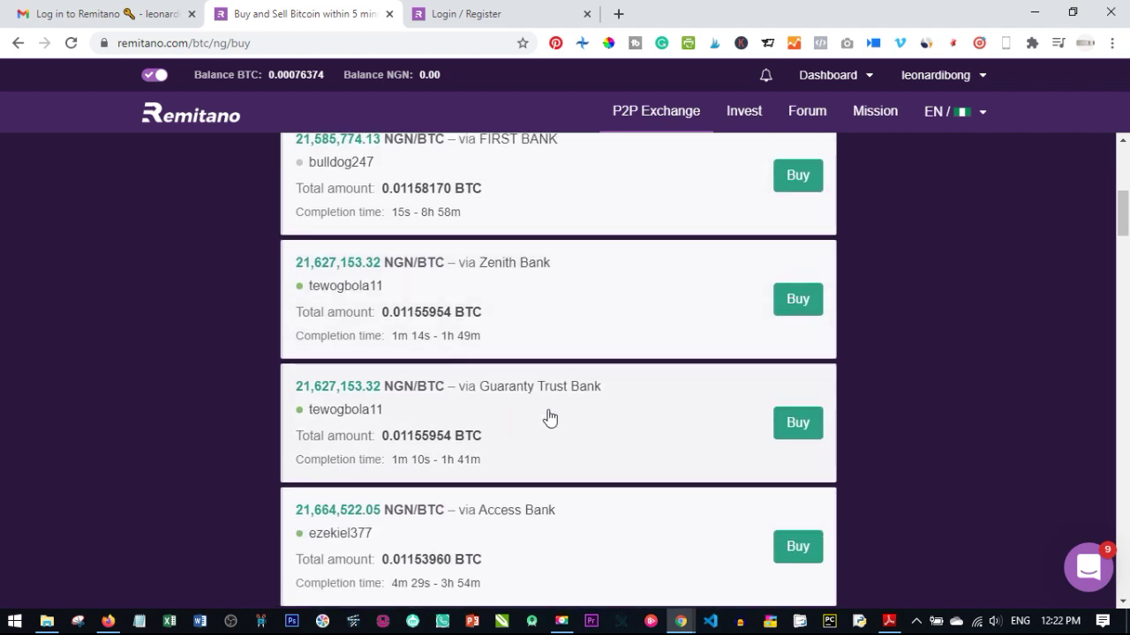
{"action": "scroll", "coordinate": [530, 415], "scroll_direction": "down", "scroll_amount": 1}
{"action": "scroll", "coordinate": [505, 432], "scroll_direction": "down", "scroll_amount": 1}
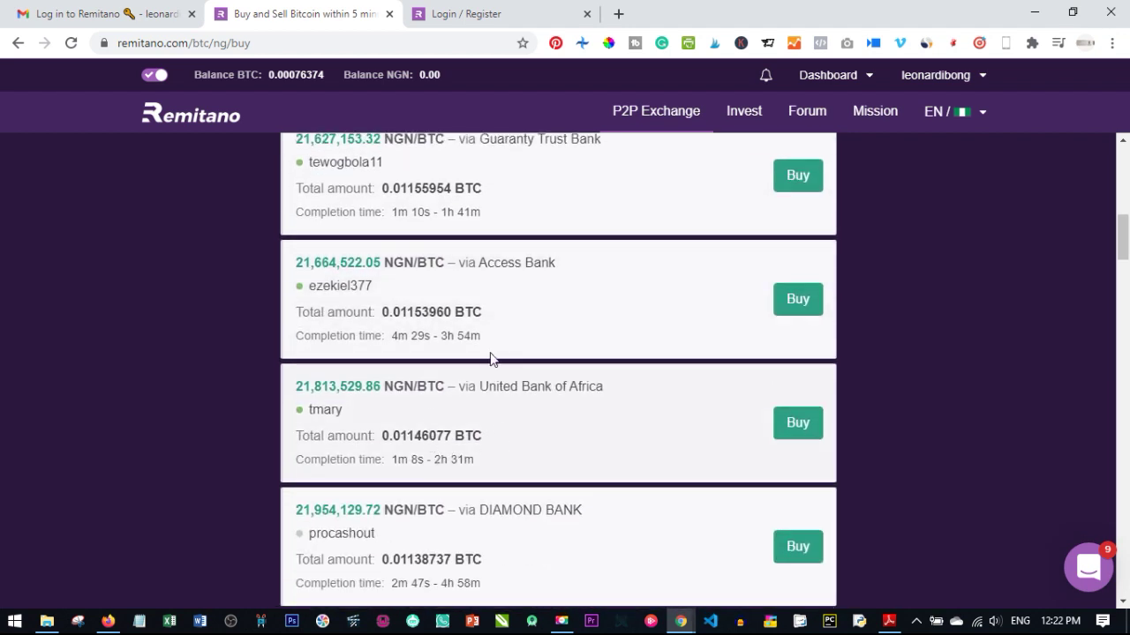
{"action": "scroll", "coordinate": [512, 469], "scroll_direction": "down", "scroll_amount": 2}
{"action": "scroll", "coordinate": [513, 502], "scroll_direction": "down", "scroll_amount": 2}
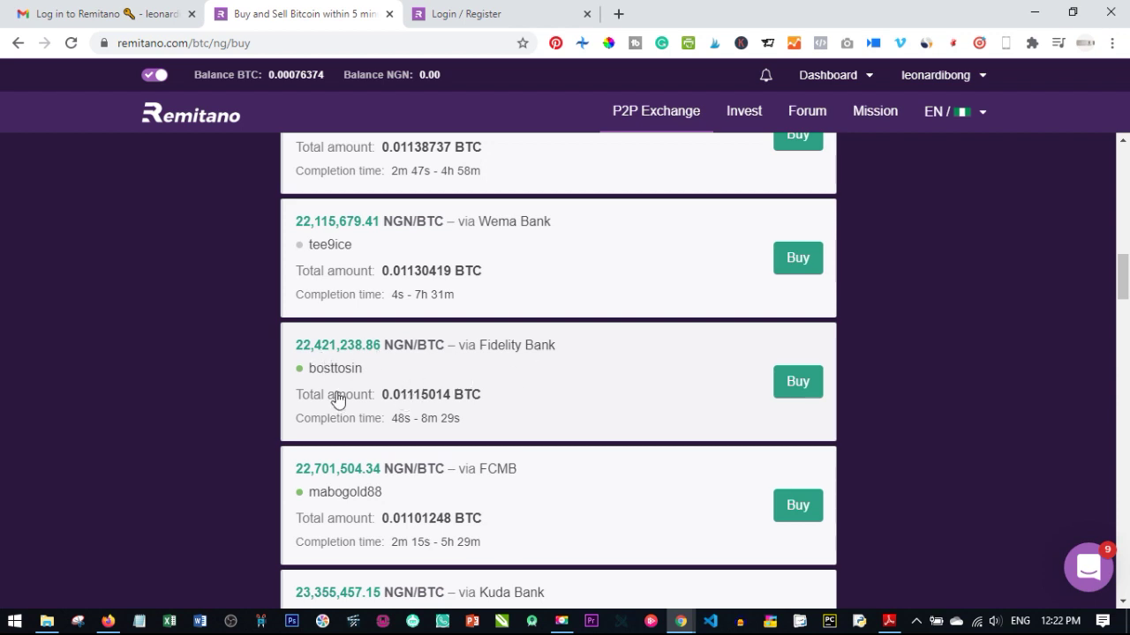
{"action": "scroll", "coordinate": [429, 419], "scroll_direction": "down", "scroll_amount": 3}
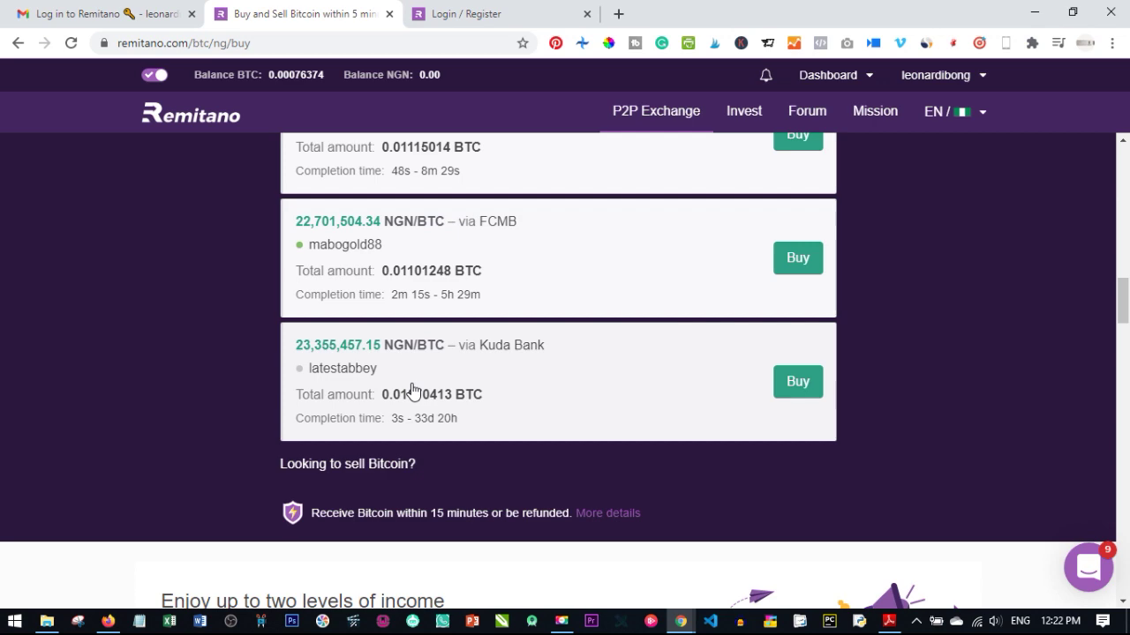
{"action": "scroll", "coordinate": [411, 391], "scroll_direction": "up", "scroll_amount": 14}
{"action": "scroll", "coordinate": [650, 350], "scroll_direction": "up", "scroll_amount": 3}
{"action": "scroll", "coordinate": [494, 379], "scroll_direction": "down", "scroll_amount": 2}
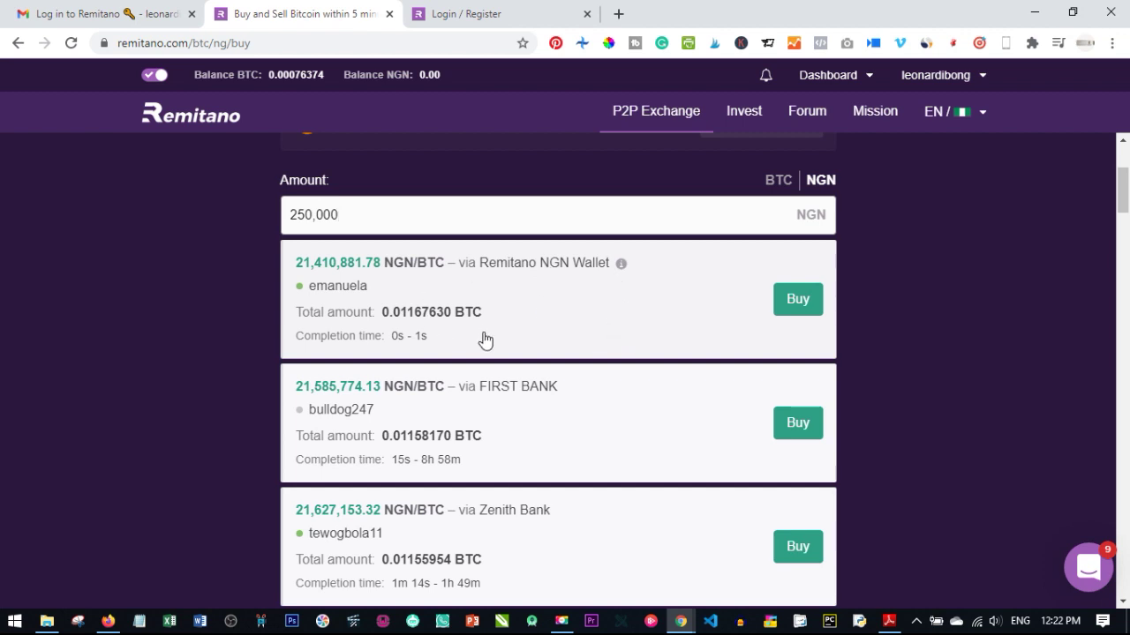
{"action": "scroll", "coordinate": [485, 348], "scroll_direction": "up", "scroll_amount": 1}
{"action": "scroll", "coordinate": [361, 326], "scroll_direction": "up", "scroll_amount": 2}
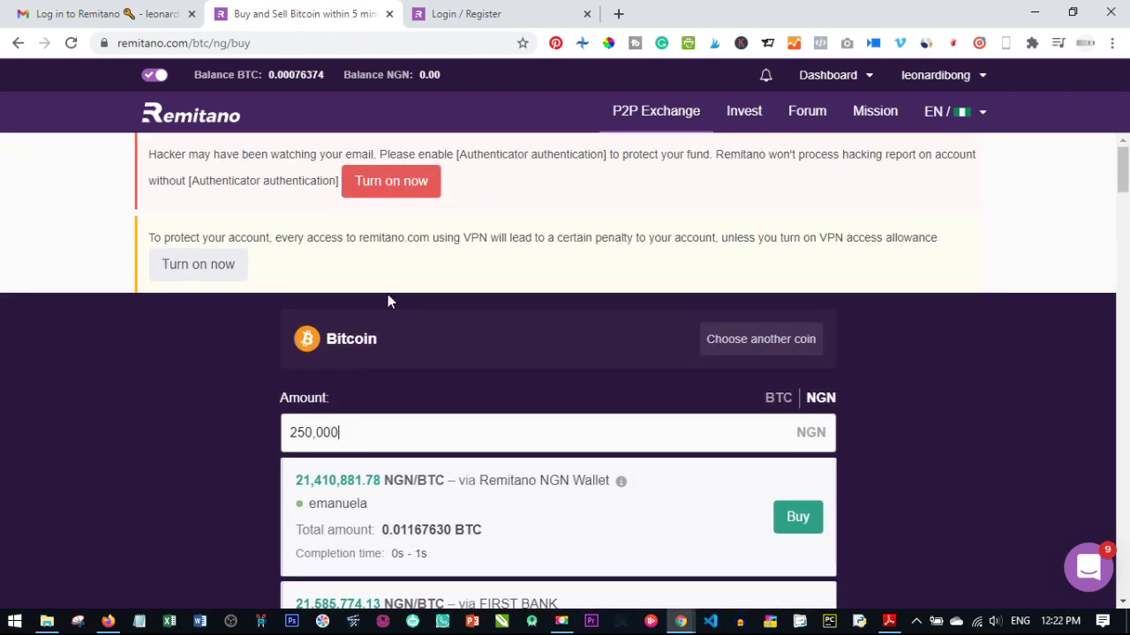
Go to the wallets page and bring up the deposit form for the Nigerian Naira wallet.
{"action": "left_click", "coordinate": [300, 77]}
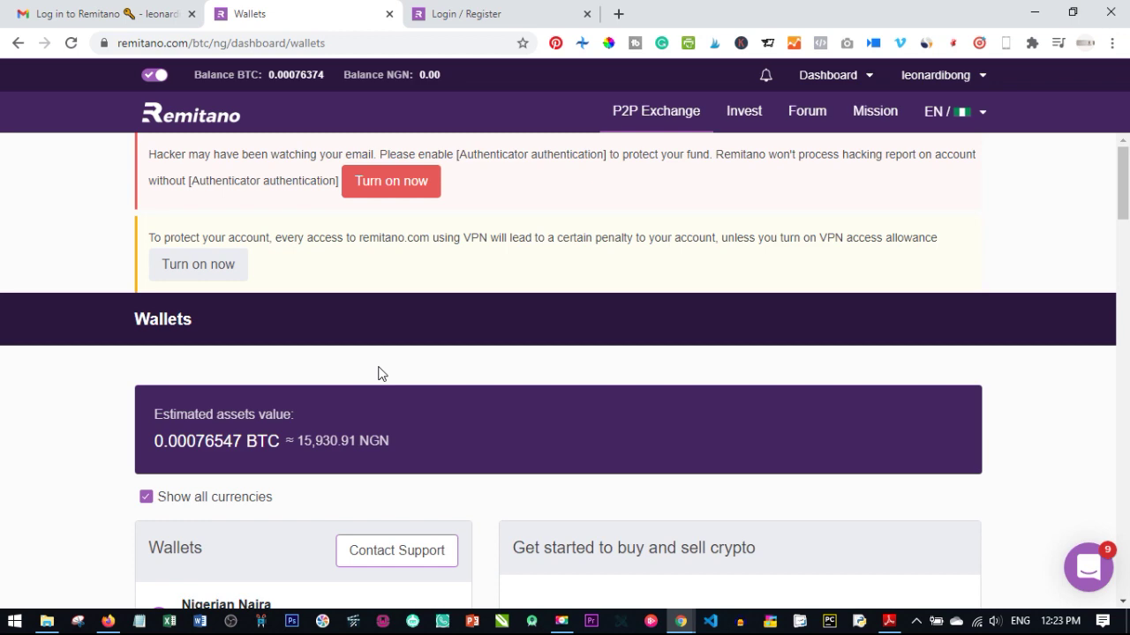
{"action": "scroll", "coordinate": [378, 374], "scroll_direction": "down", "scroll_amount": 4}
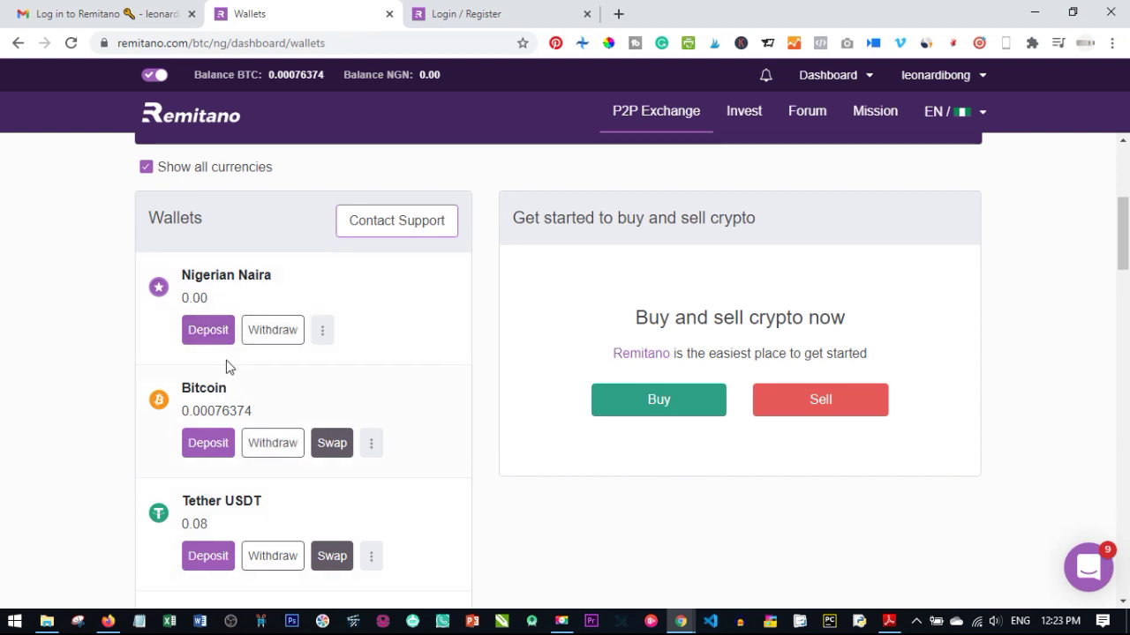
{"action": "left_click", "coordinate": [209, 330]}
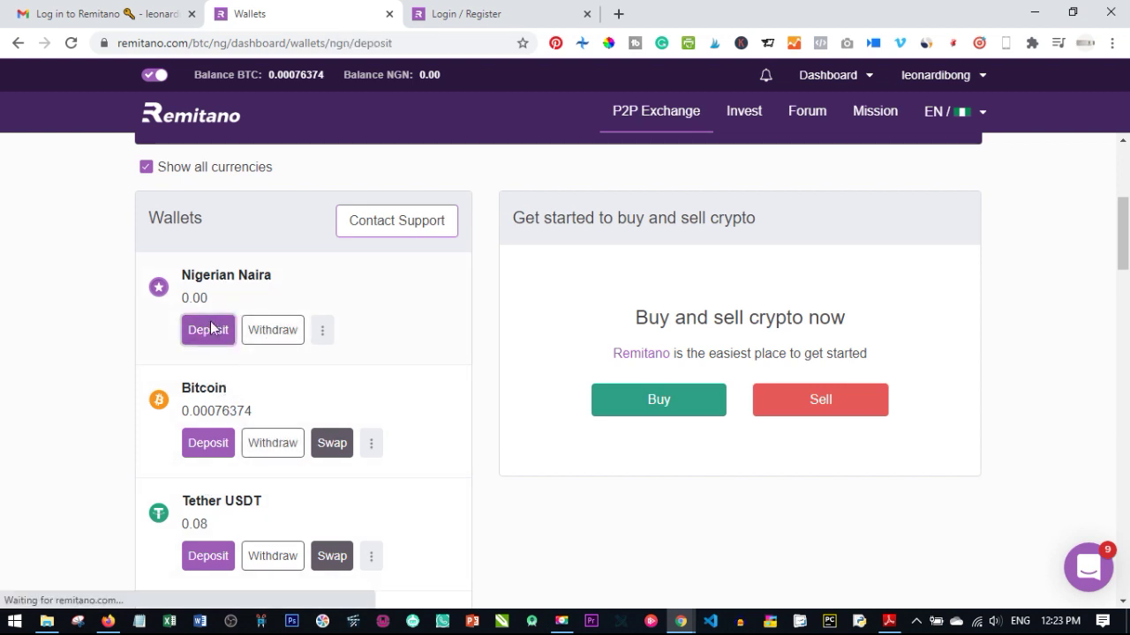
{"action": "scroll", "coordinate": [532, 358], "scroll_direction": "up", "scroll_amount": 2}
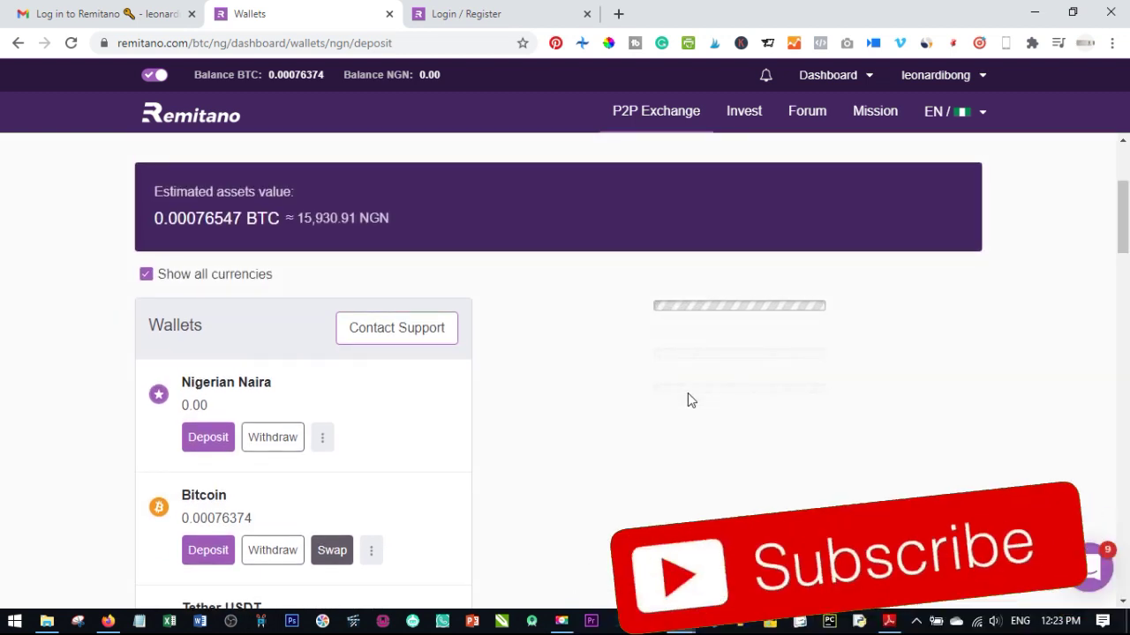
{"action": "scroll", "coordinate": [671, 420], "scroll_direction": "down", "scroll_amount": 2}
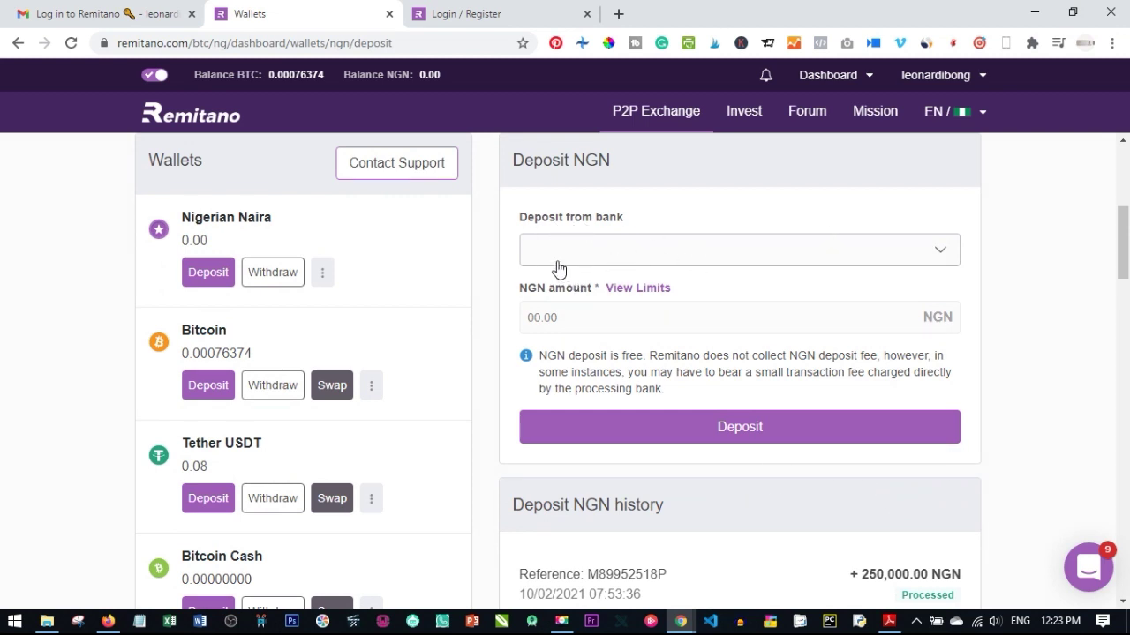
Submit a Naira deposit of 250,000 NGN with United Bank of Africa as the bank to deposit from.
{"action": "left_click", "coordinate": [713, 258]}
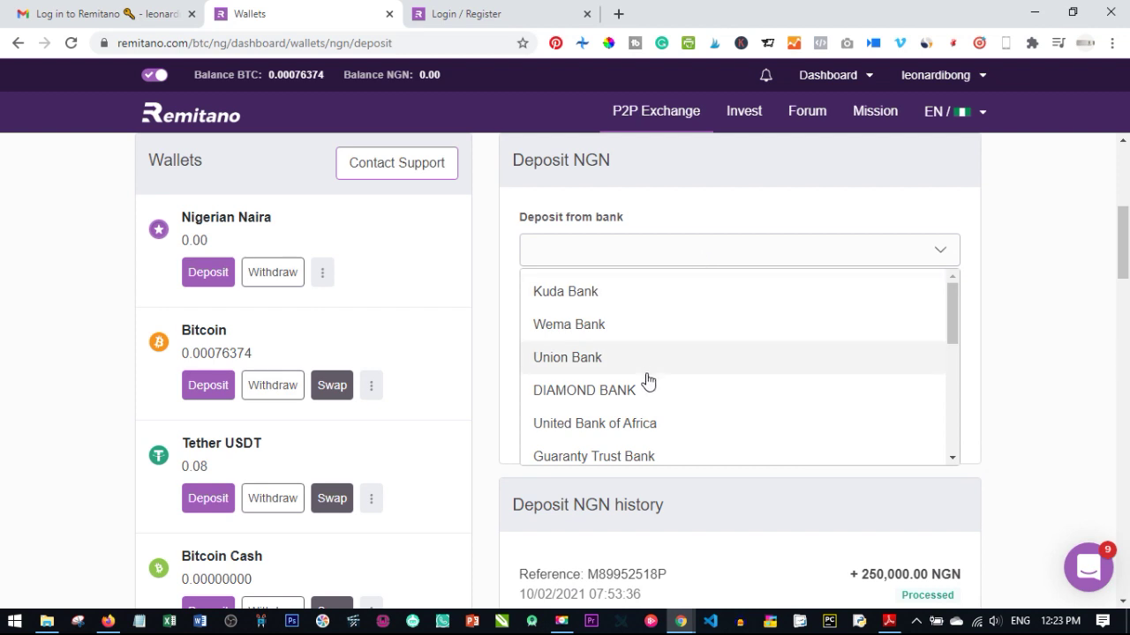
{"action": "left_click", "coordinate": [587, 427]}
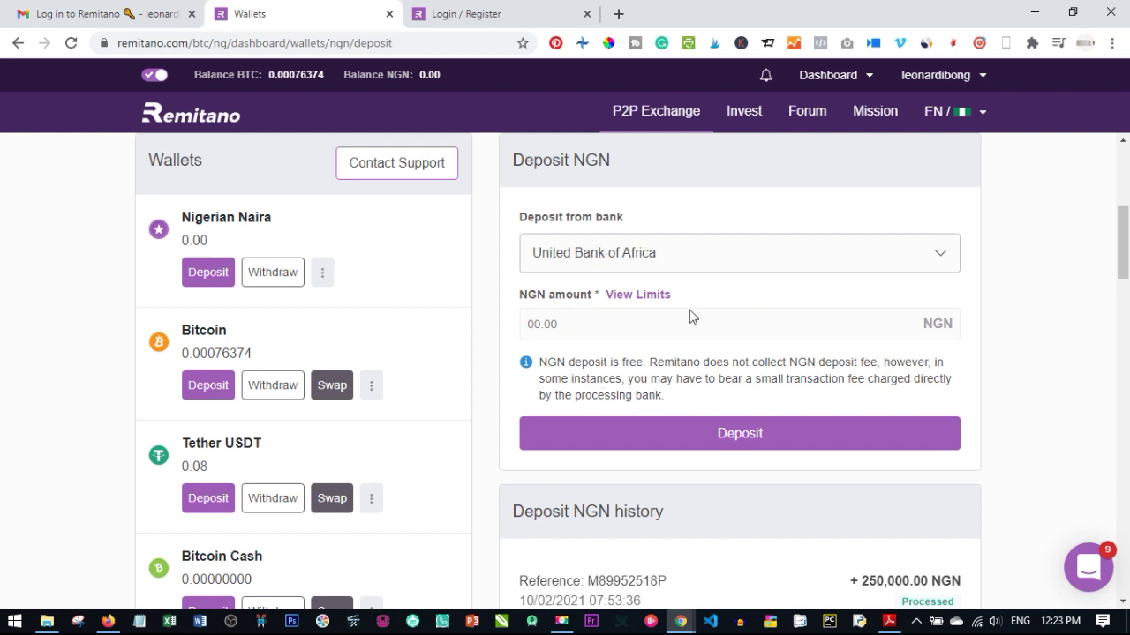
{"action": "left_click", "coordinate": [579, 329]}
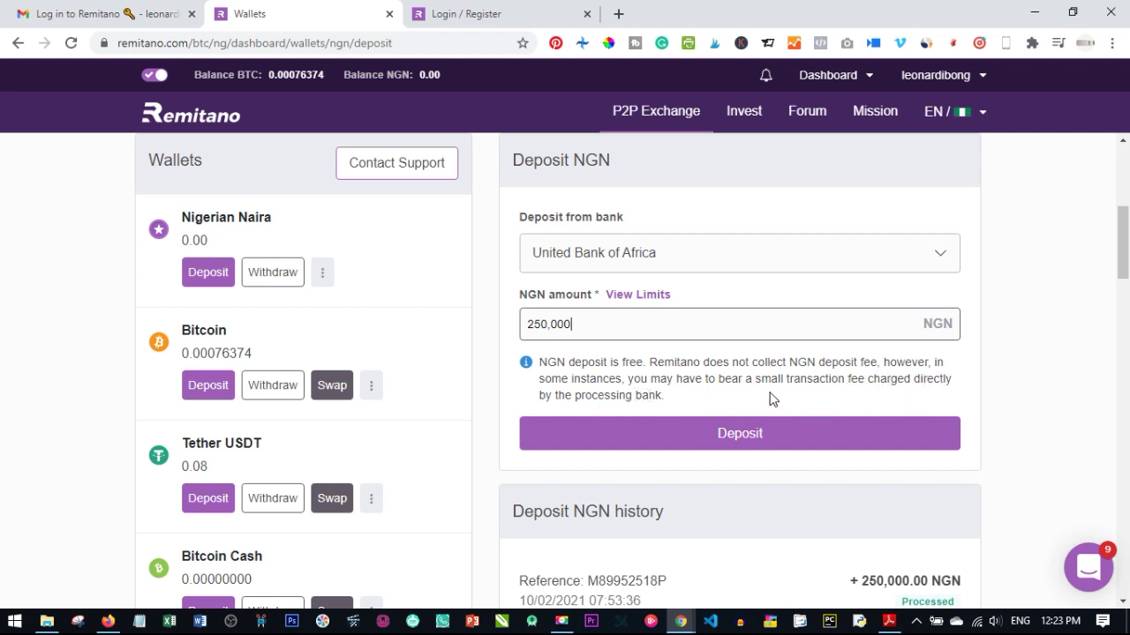
{"action": "left_click", "coordinate": [719, 436]}
{"action": "scroll", "coordinate": [674, 434], "scroll_direction": "up", "scroll_amount": 2}
{"action": "left_click", "coordinate": [738, 439]}
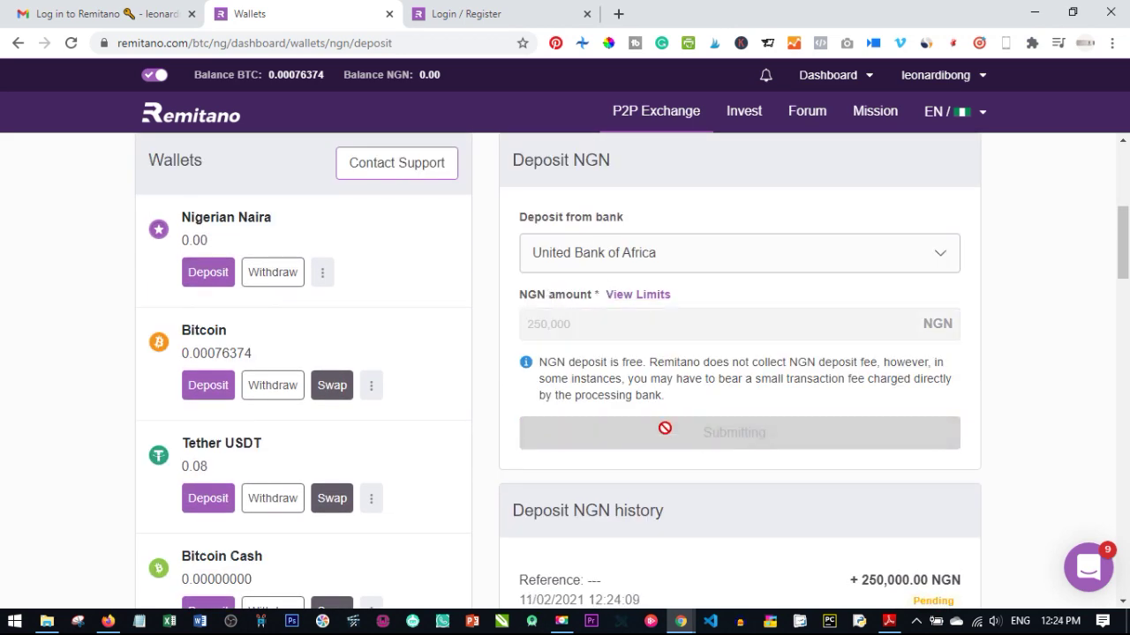
Examine the fiat deposit details: the exact deposit amount, transaction reference, recipient account name and number, and bank name.
{"action": "scroll", "coordinate": [666, 433], "scroll_direction": "down", "scroll_amount": 1}
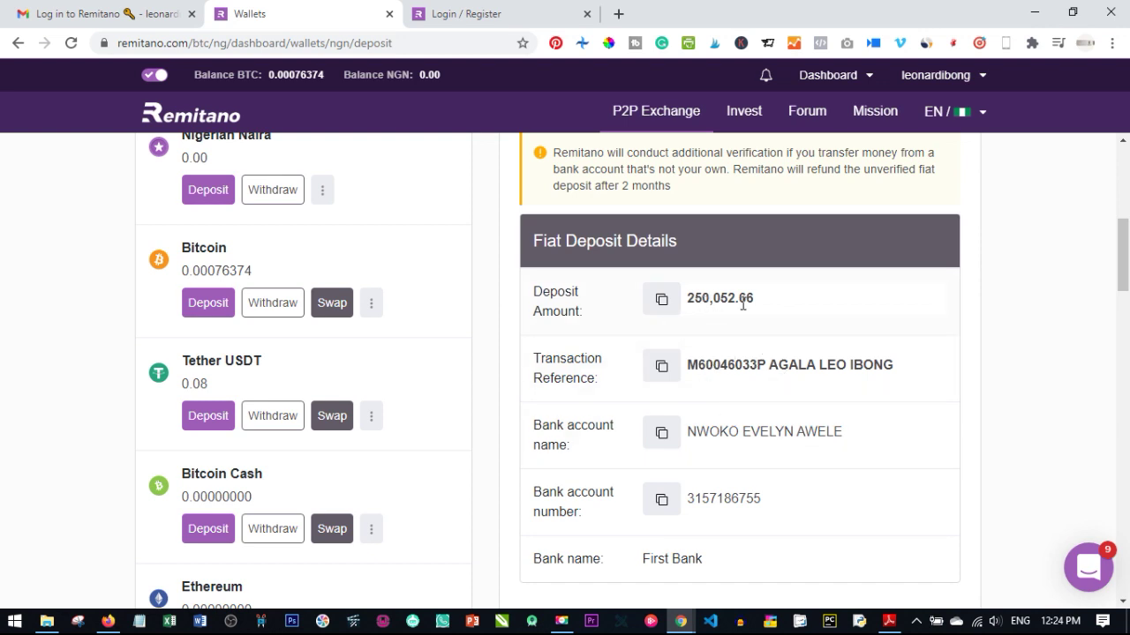
{"action": "scroll", "coordinate": [746, 303], "scroll_direction": "down", "scroll_amount": 1}
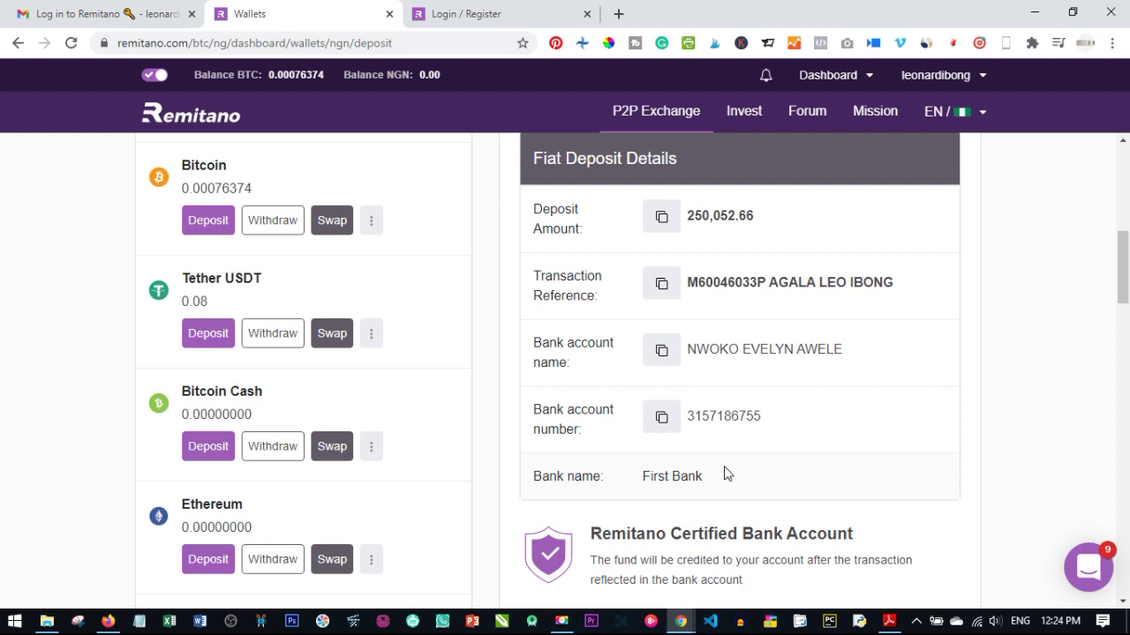
{"action": "scroll", "coordinate": [723, 481], "scroll_direction": "down", "scroll_amount": 1}
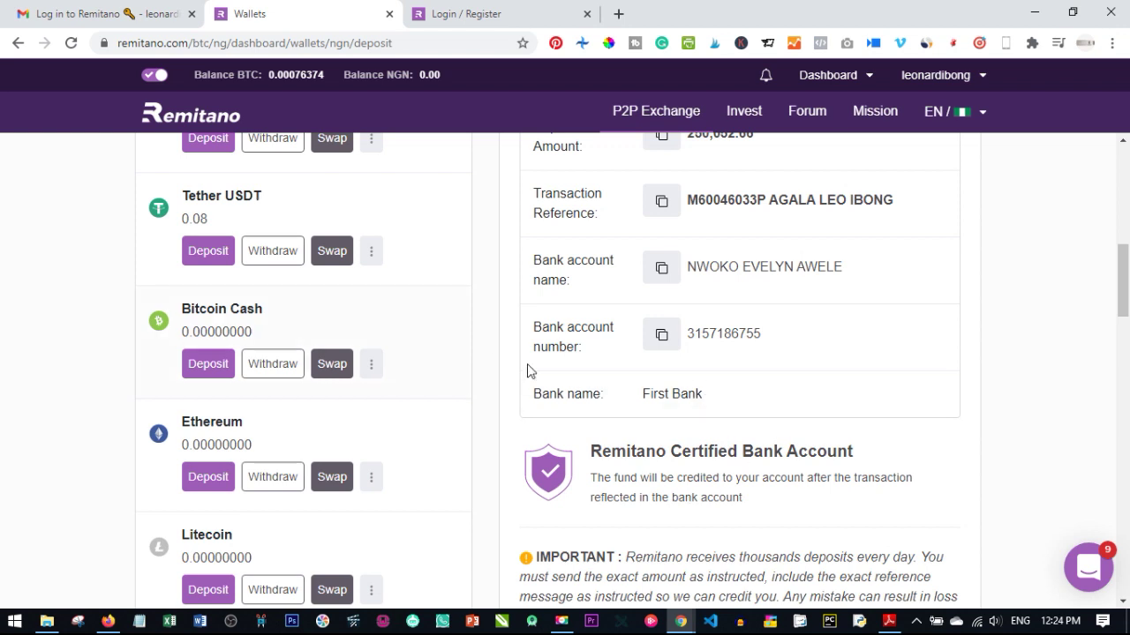
{"action": "scroll", "coordinate": [629, 414], "scroll_direction": "up", "scroll_amount": 1}
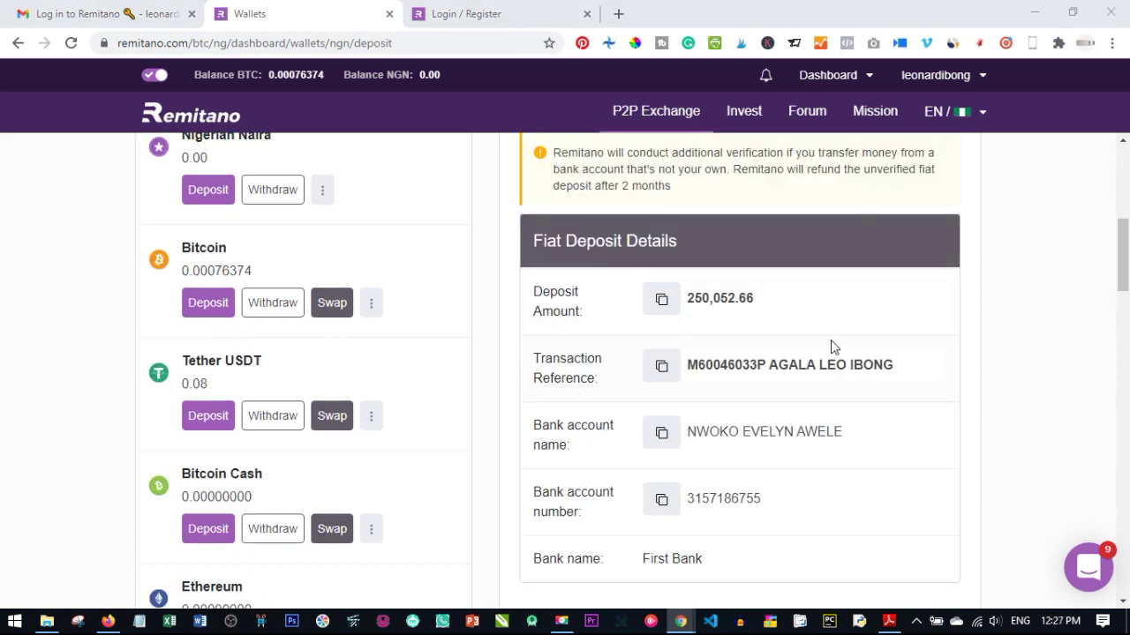
{"action": "scroll", "coordinate": [834, 353], "scroll_direction": "down", "scroll_amount": 3}
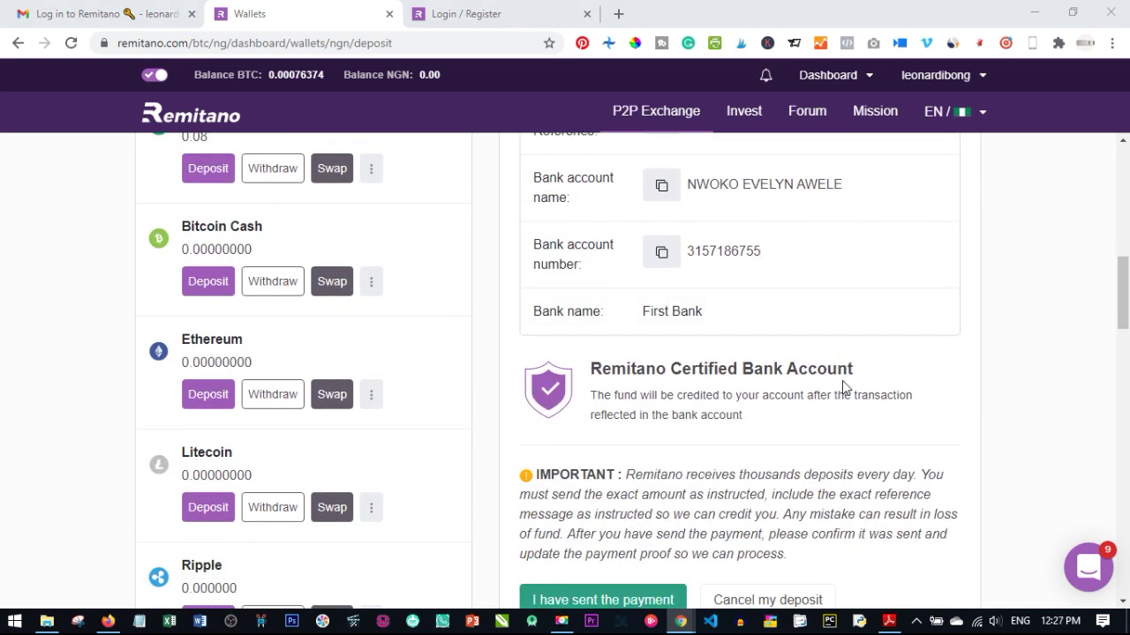
{"action": "scroll", "coordinate": [843, 391], "scroll_direction": "up", "scroll_amount": 3}
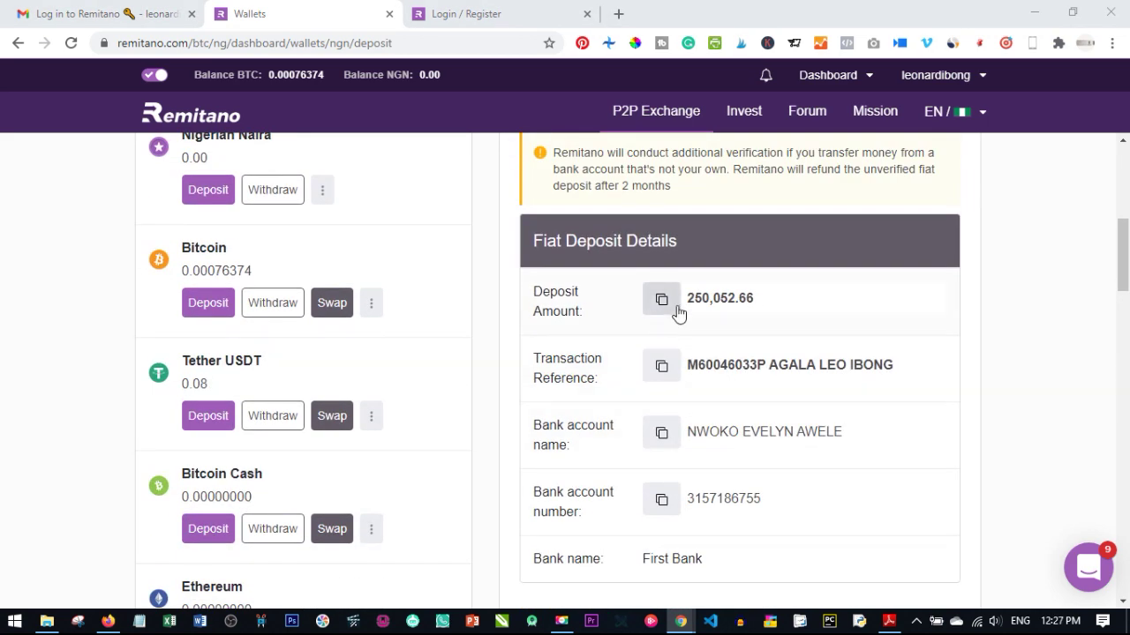
{"action": "scroll", "coordinate": [743, 346], "scroll_direction": "down", "scroll_amount": 1}
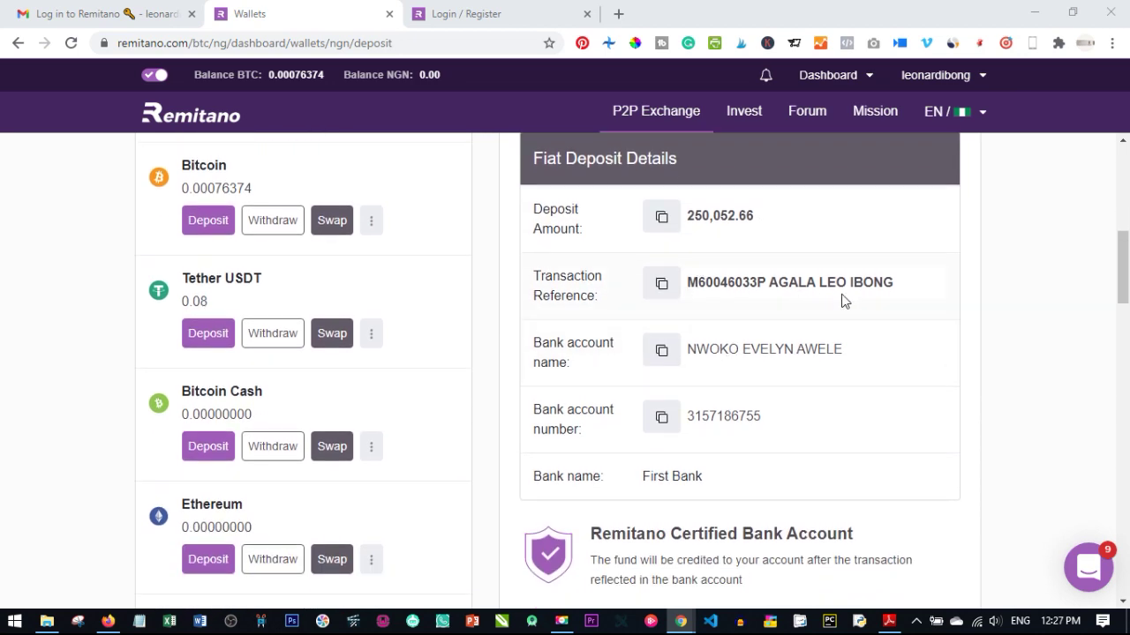
{"action": "scroll", "coordinate": [638, 308], "scroll_direction": "down", "scroll_amount": 2}
{"action": "scroll", "coordinate": [641, 317], "scroll_direction": "up", "scroll_amount": 2}
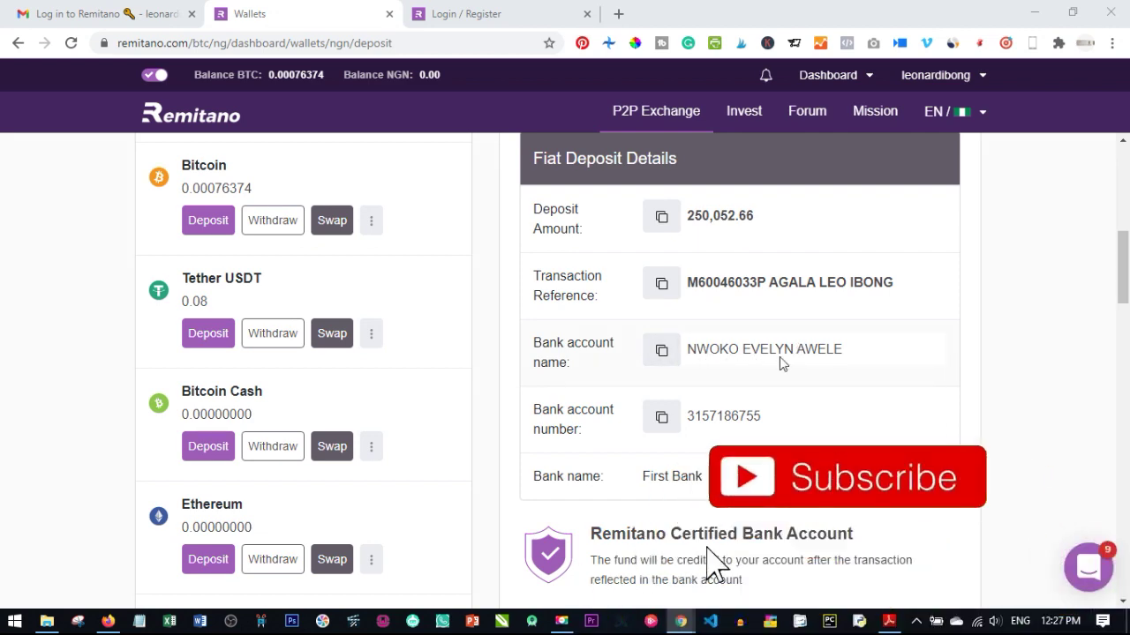
Confirm that the payment for the Naira deposit has been sent.
{"action": "scroll", "coordinate": [696, 489], "scroll_direction": "down", "scroll_amount": 3}
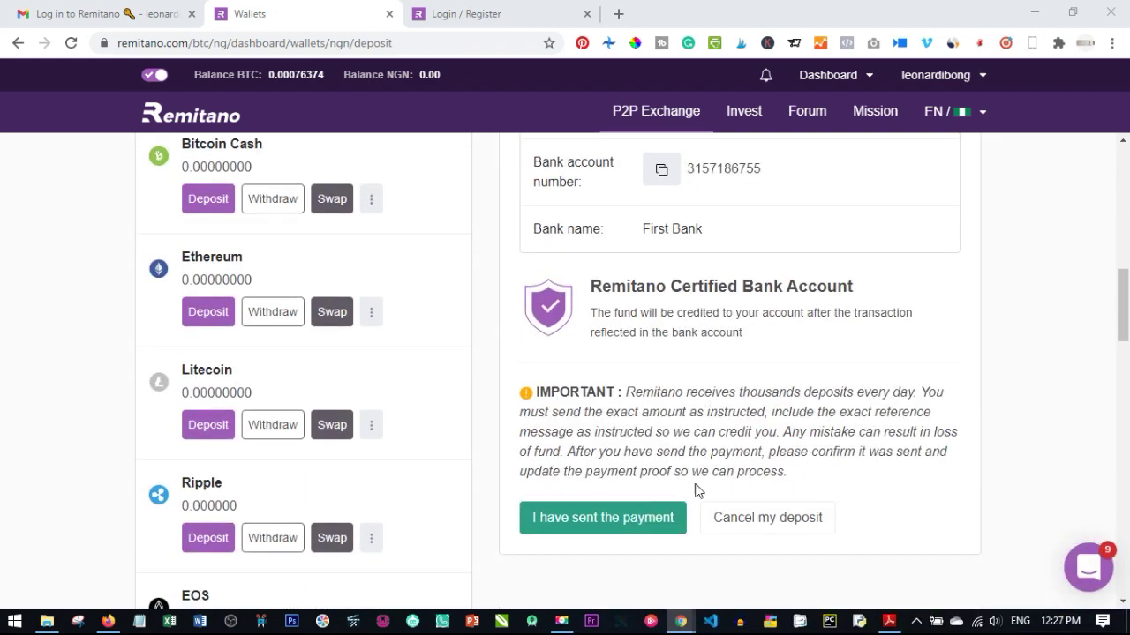
{"action": "scroll", "coordinate": [687, 348], "scroll_direction": "down", "scroll_amount": 2}
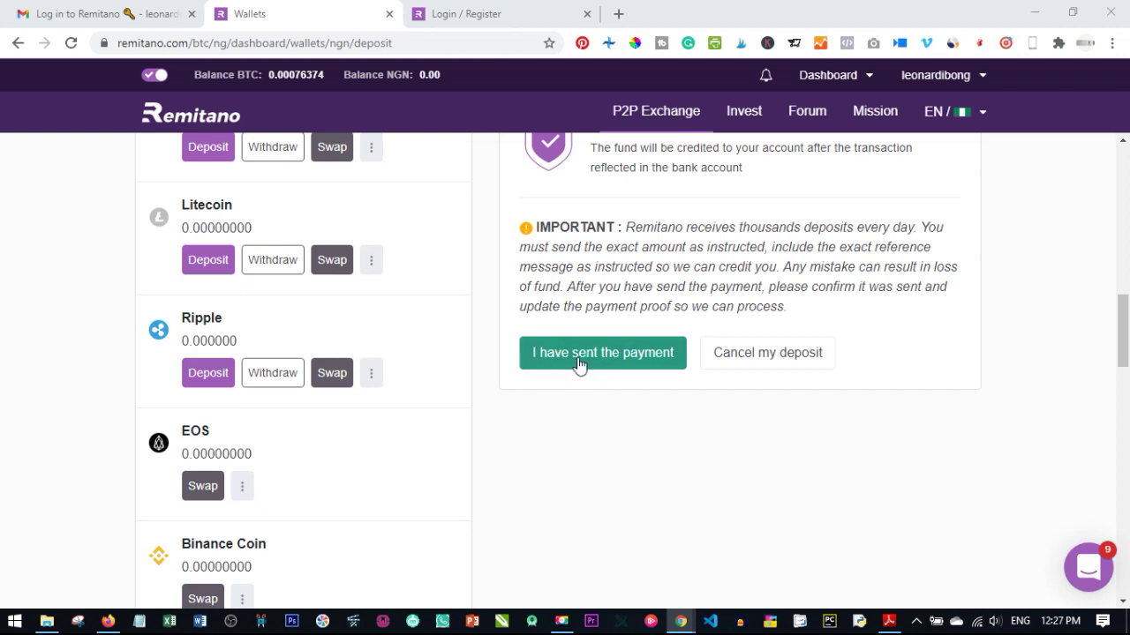
{"action": "left_click", "coordinate": [609, 361]}
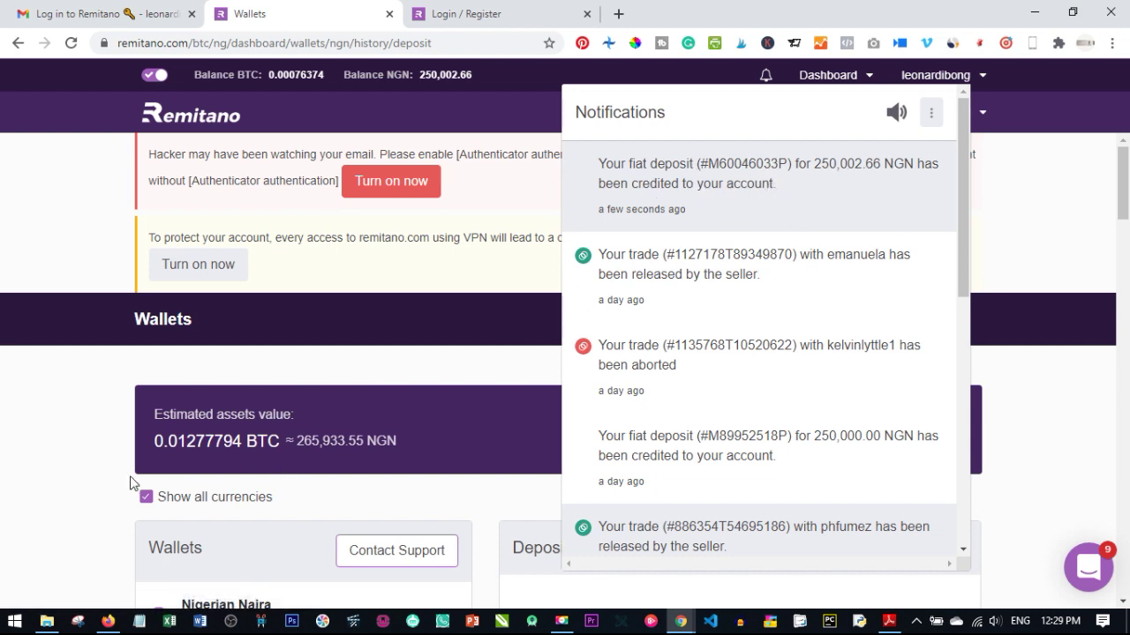
Dismiss the notifications and check the Nigerian Naira wallet balance and the NGN deposit history.
{"action": "left_click", "coordinate": [74, 451]}
{"action": "scroll", "coordinate": [353, 404], "scroll_direction": "down", "scroll_amount": 2}
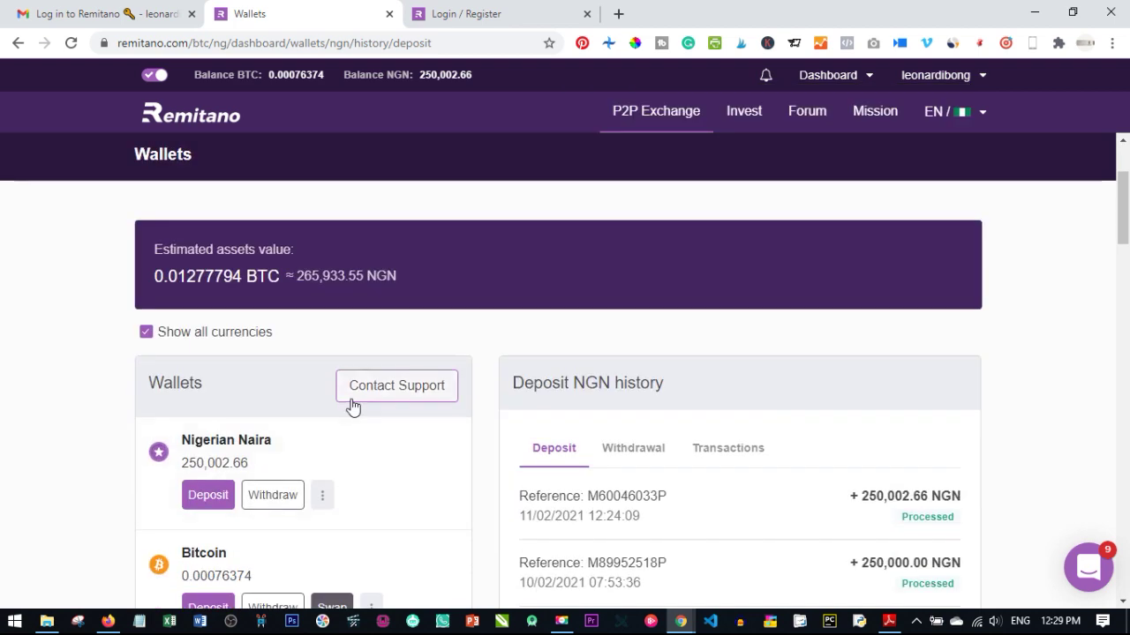
{"action": "scroll", "coordinate": [202, 411], "scroll_direction": "down", "scroll_amount": 2}
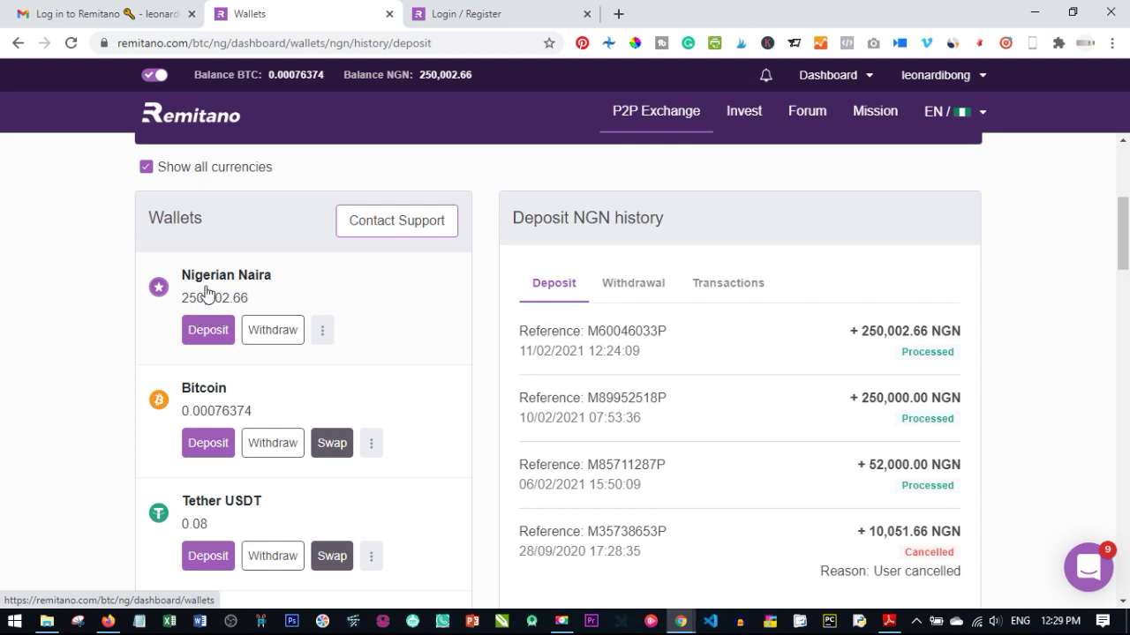
{"action": "scroll", "coordinate": [212, 248], "scroll_direction": "up", "scroll_amount": 4}
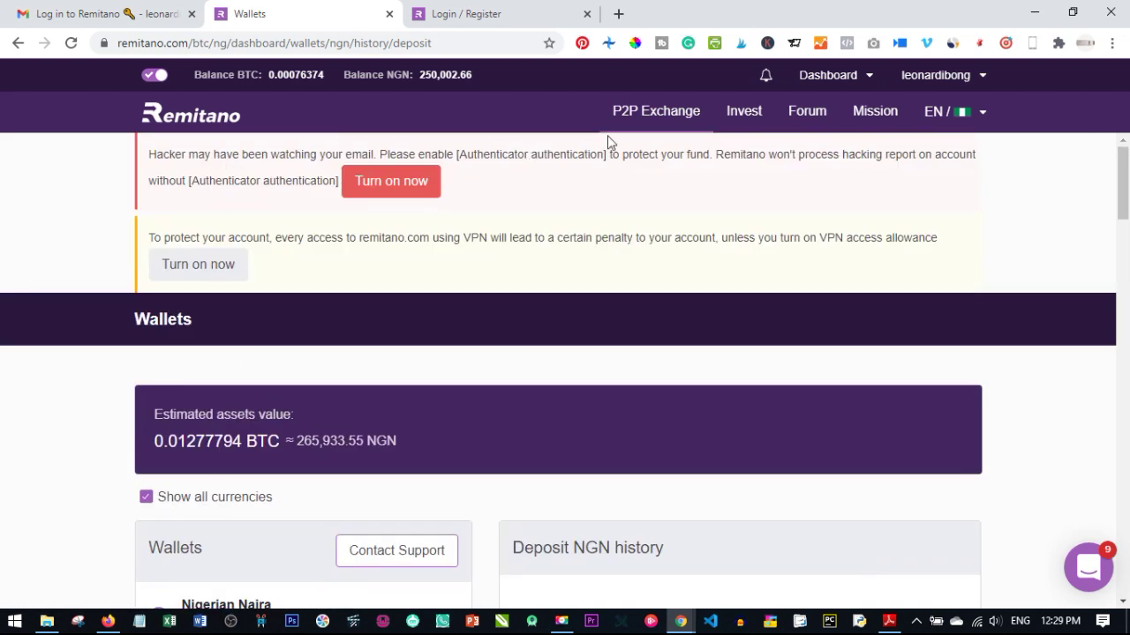
Return to the P2P Exchange and start a Bitcoin purchase.
{"action": "left_click", "coordinate": [626, 115]}
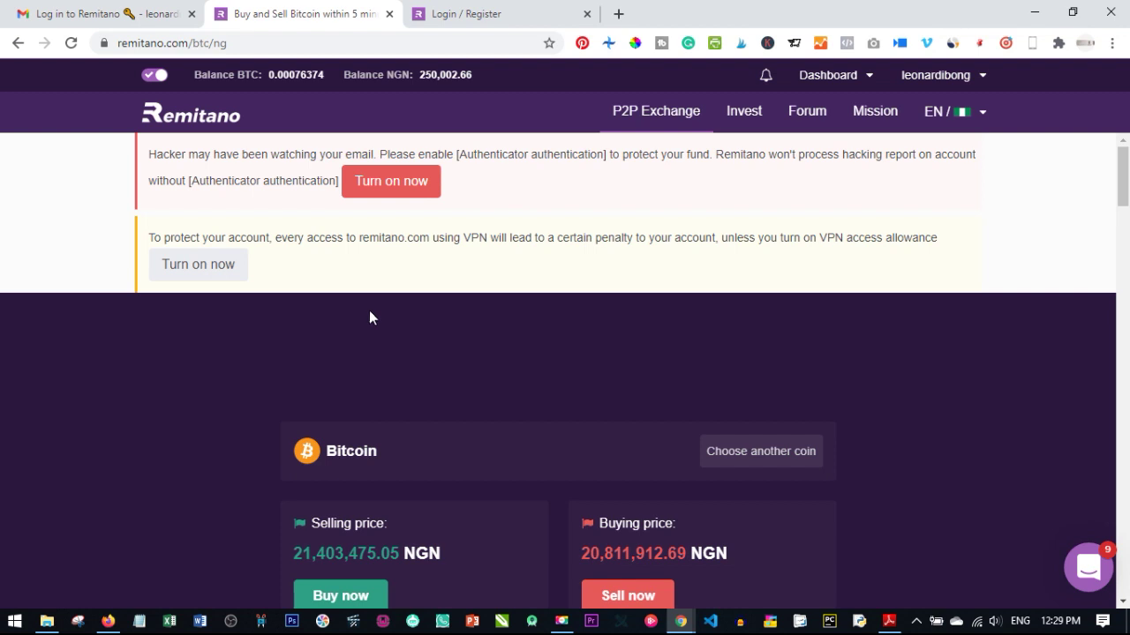
{"action": "scroll", "coordinate": [500, 309], "scroll_direction": "down", "scroll_amount": 2}
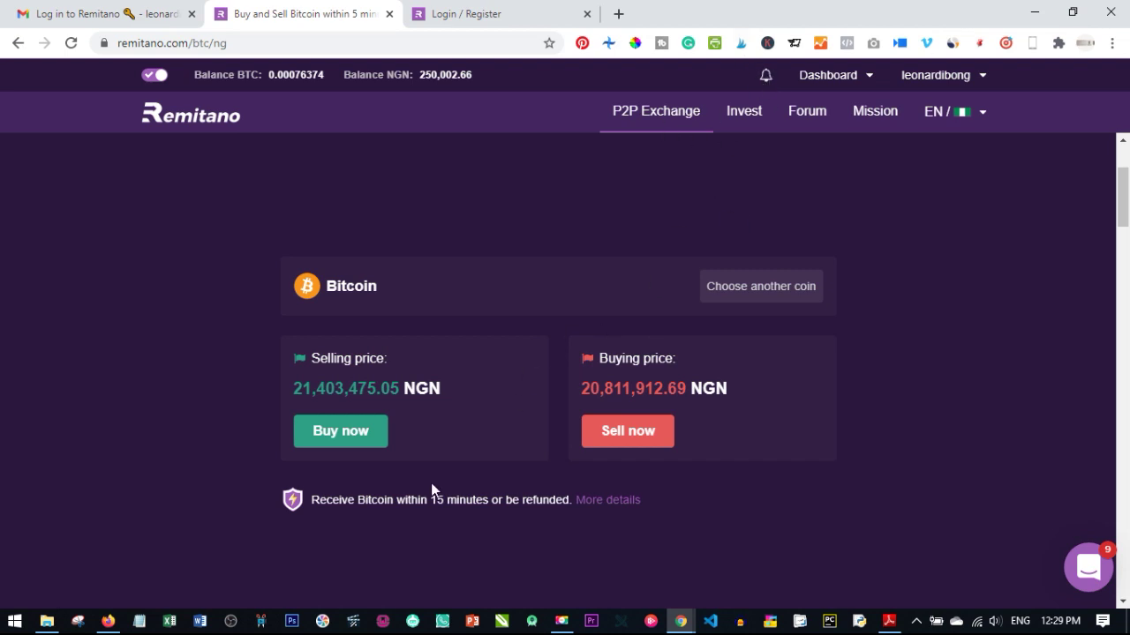
{"action": "left_click", "coordinate": [341, 430]}
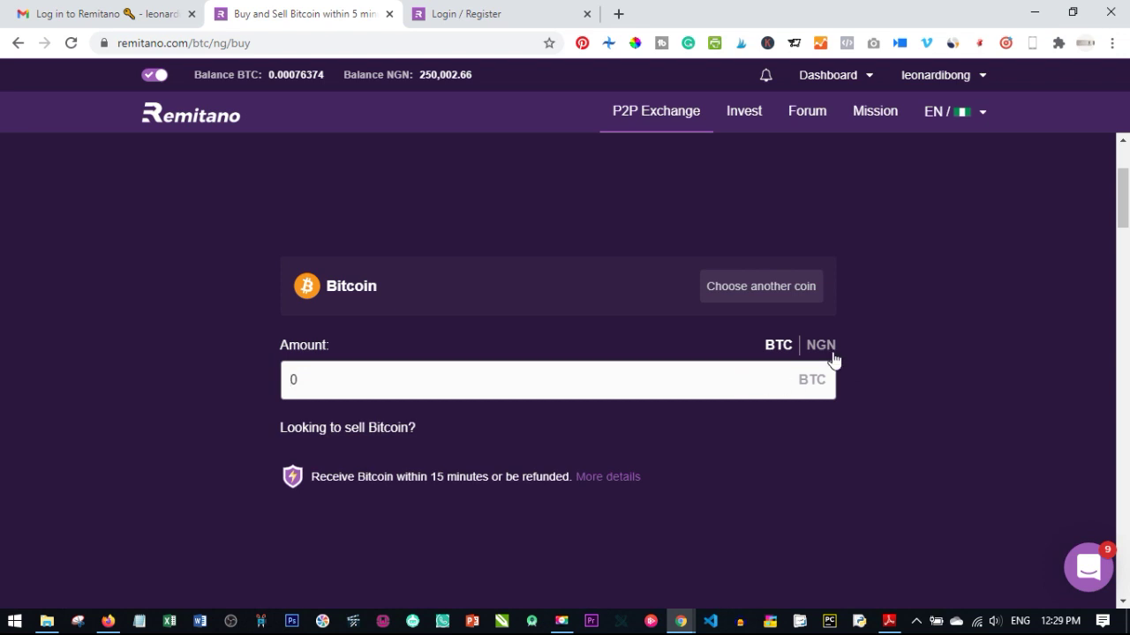
{"action": "left_click", "coordinate": [823, 347]}
{"action": "left_click", "coordinate": [351, 397]}
{"action": "type", "text": "2"}
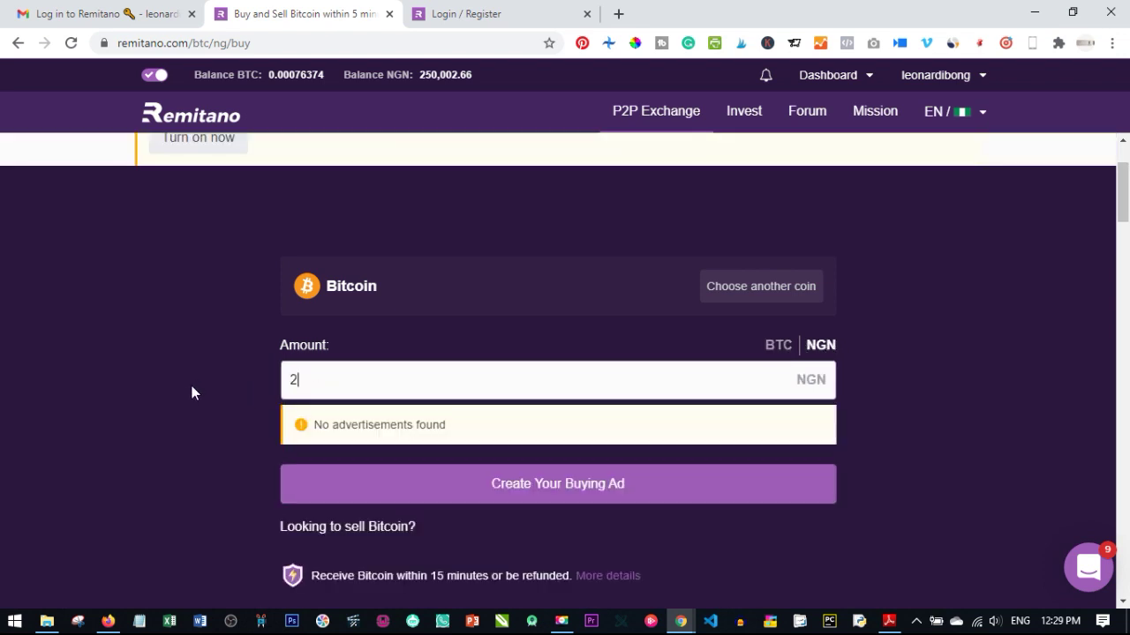
{"action": "type", "text": "50"}
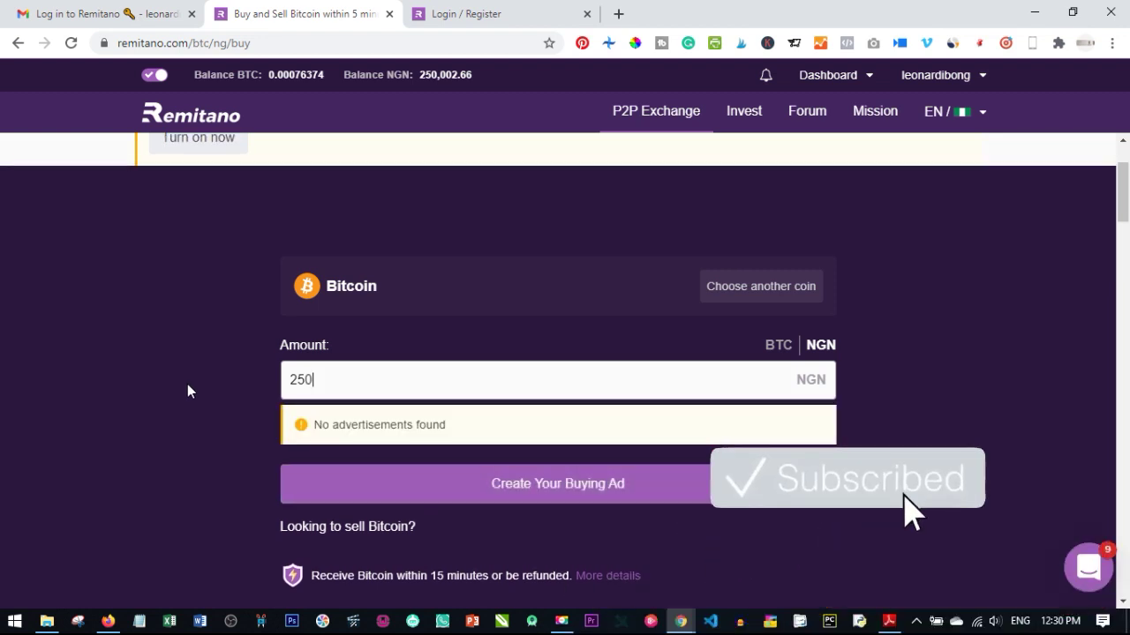
{"action": "left_click", "coordinate": [198, 121]}
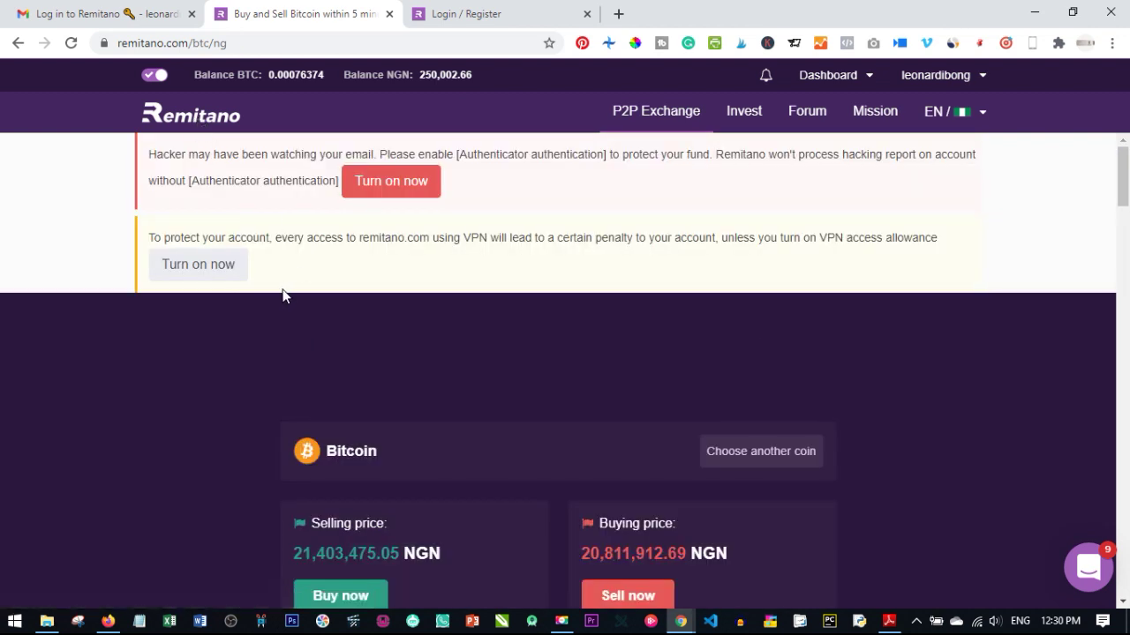
Open the wallets page and copy the full Nigerian Naira balance.
{"action": "left_click", "coordinate": [291, 76]}
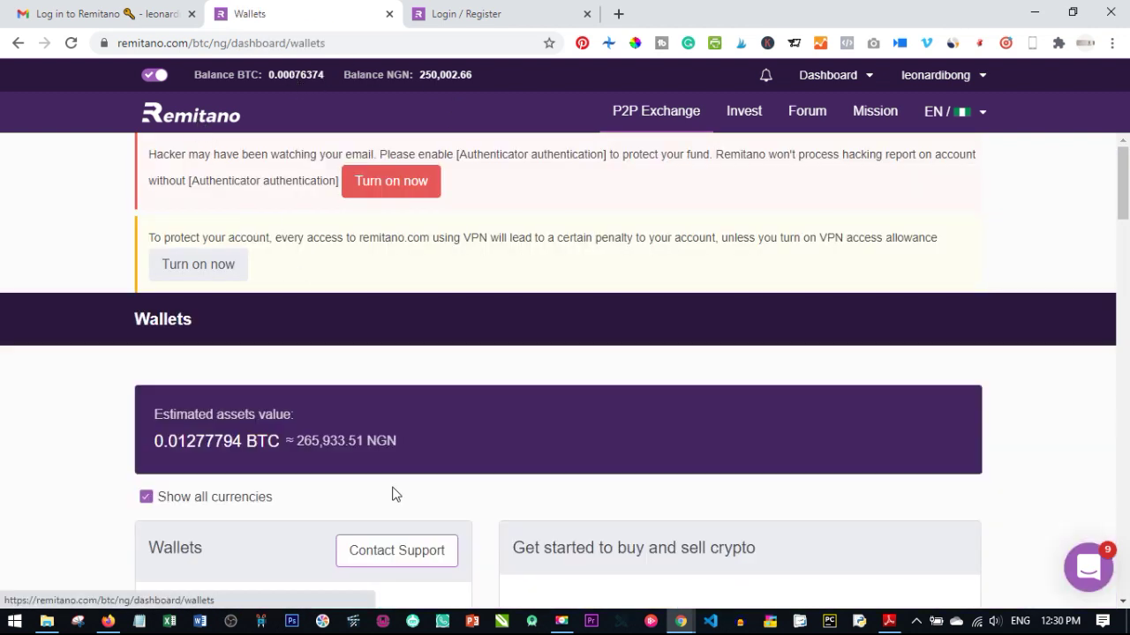
{"action": "scroll", "coordinate": [393, 490], "scroll_direction": "down", "scroll_amount": 1}
{"action": "scroll", "coordinate": [393, 490], "scroll_direction": "down", "scroll_amount": 1}
{"action": "left_click_drag", "start_coordinate": [250, 463], "coordinate": [176, 461]}
{"action": "right_click", "coordinate": [189, 461]}
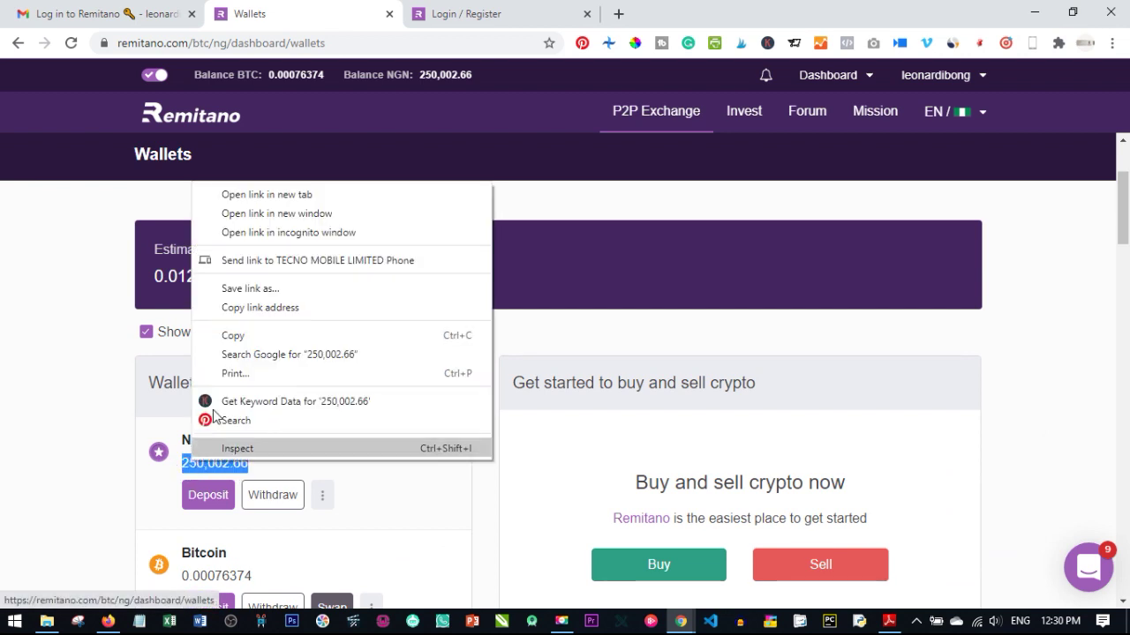
{"action": "left_click", "coordinate": [231, 336]}
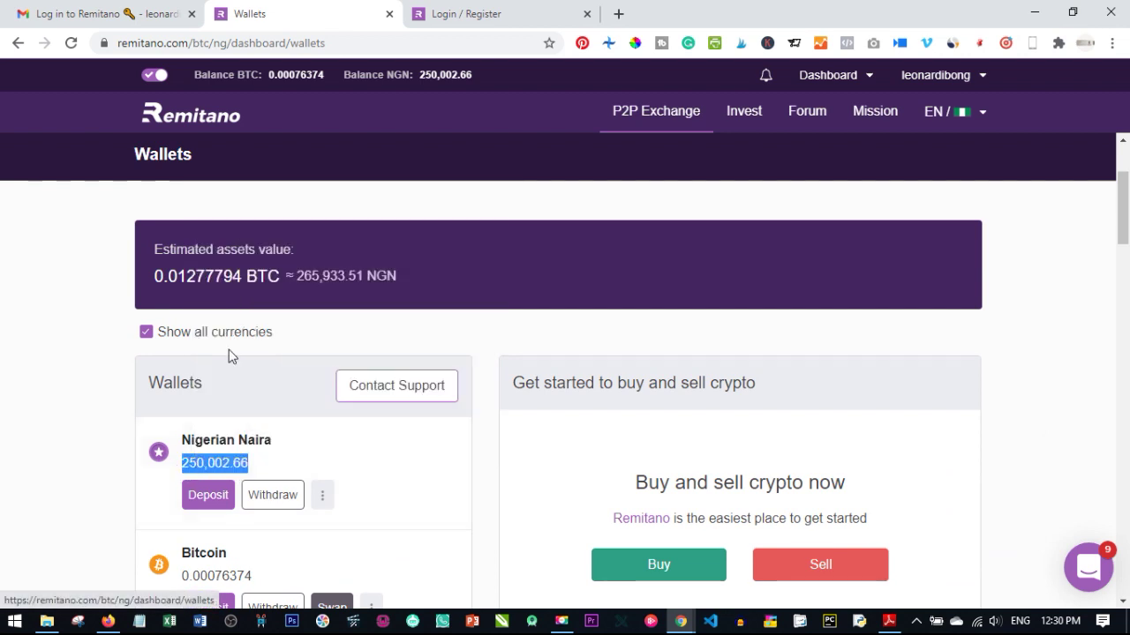
Start a Bitcoin purchase on the P2P exchange with the amount in NGN set to the copied balance of 250,002.66.
{"action": "left_click", "coordinate": [227, 122]}
{"action": "scroll", "coordinate": [353, 424], "scroll_direction": "down", "scroll_amount": 2}
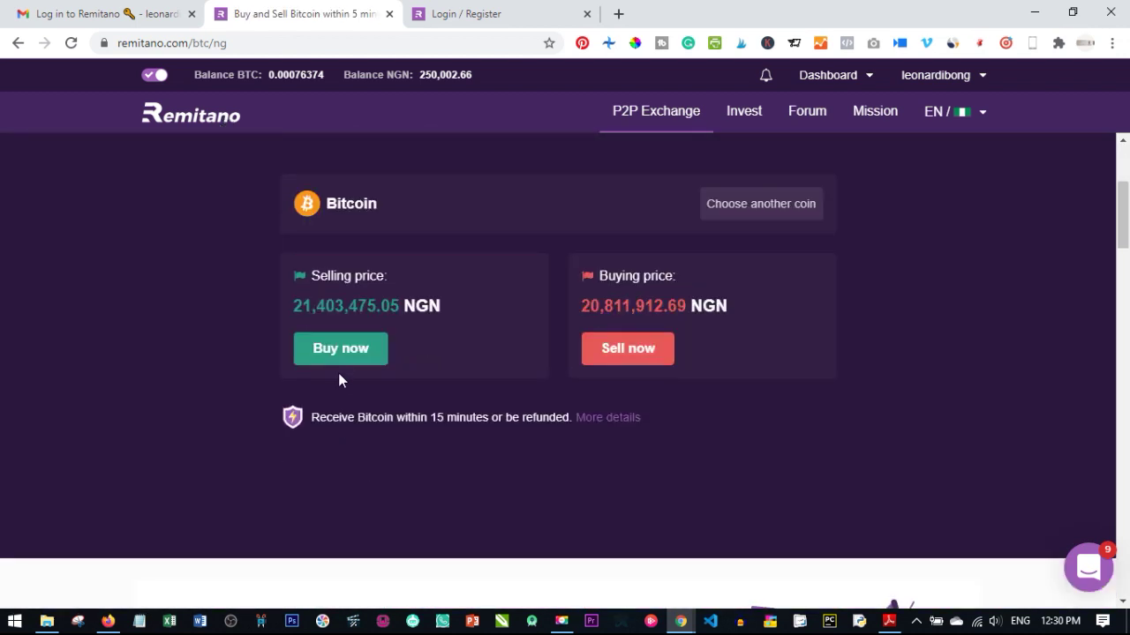
{"action": "left_click", "coordinate": [343, 353]}
{"action": "left_click", "coordinate": [809, 265]}
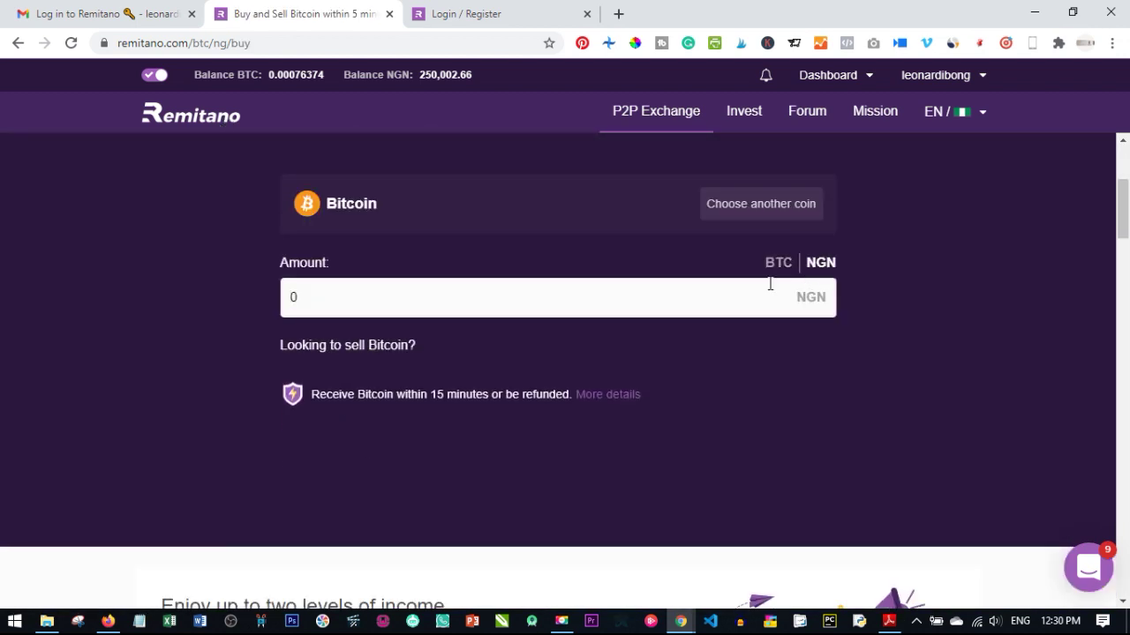
{"action": "double_click", "coordinate": [486, 303]}
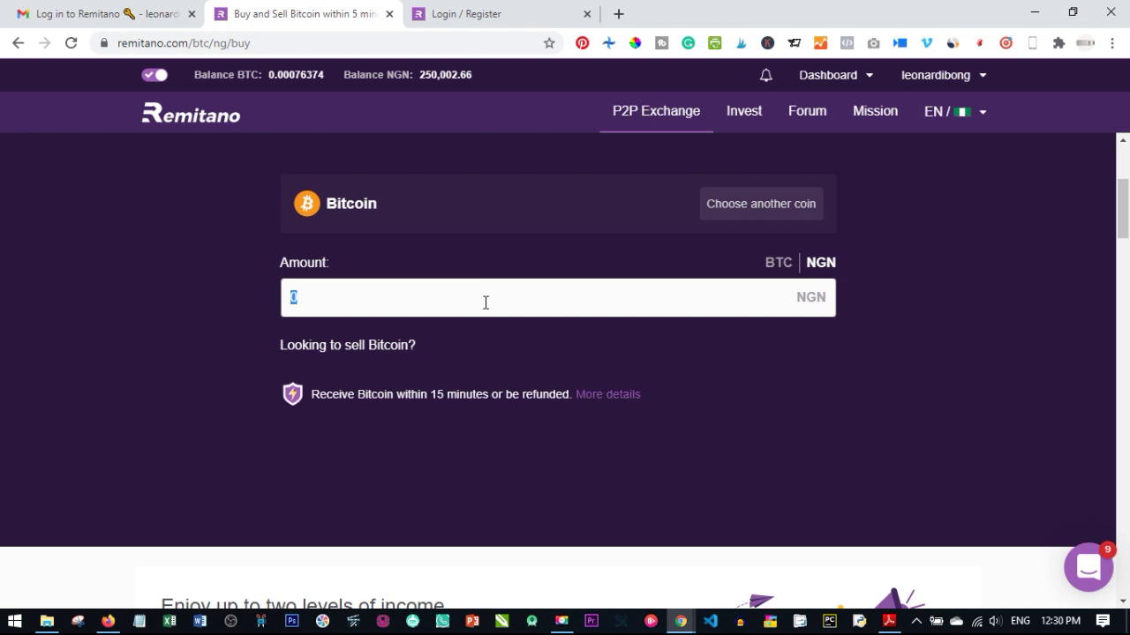
{"action": "key", "text": "ctrl+v"}
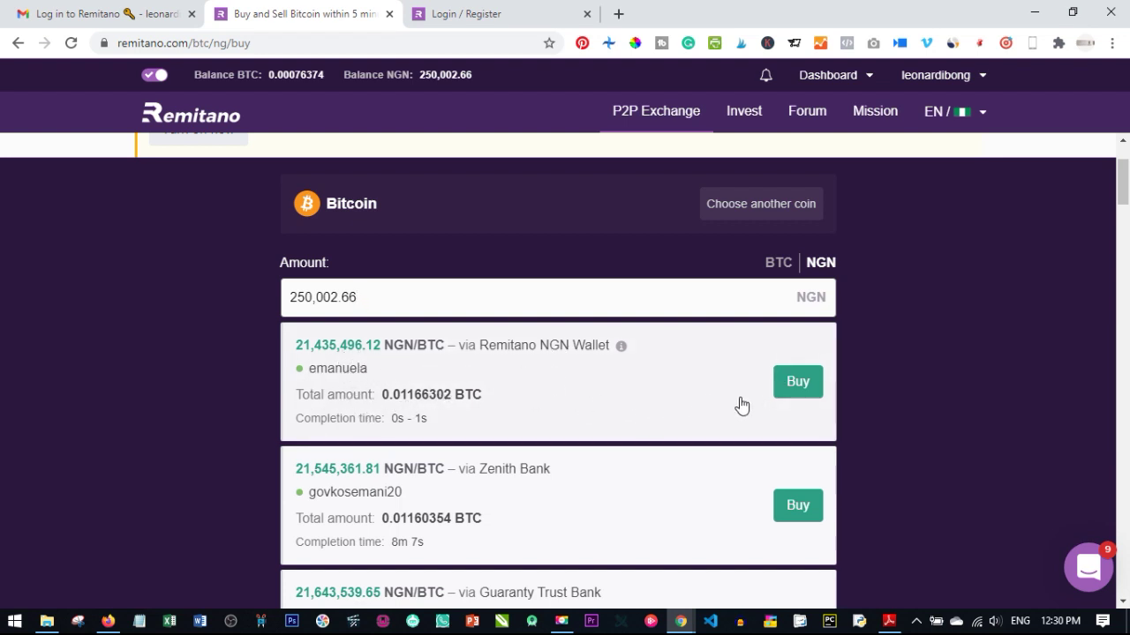
Buy the Bitcoin from the offer paid via Remitano NGN Wallet and confirm opening the trade.
{"action": "left_click", "coordinate": [793, 385]}
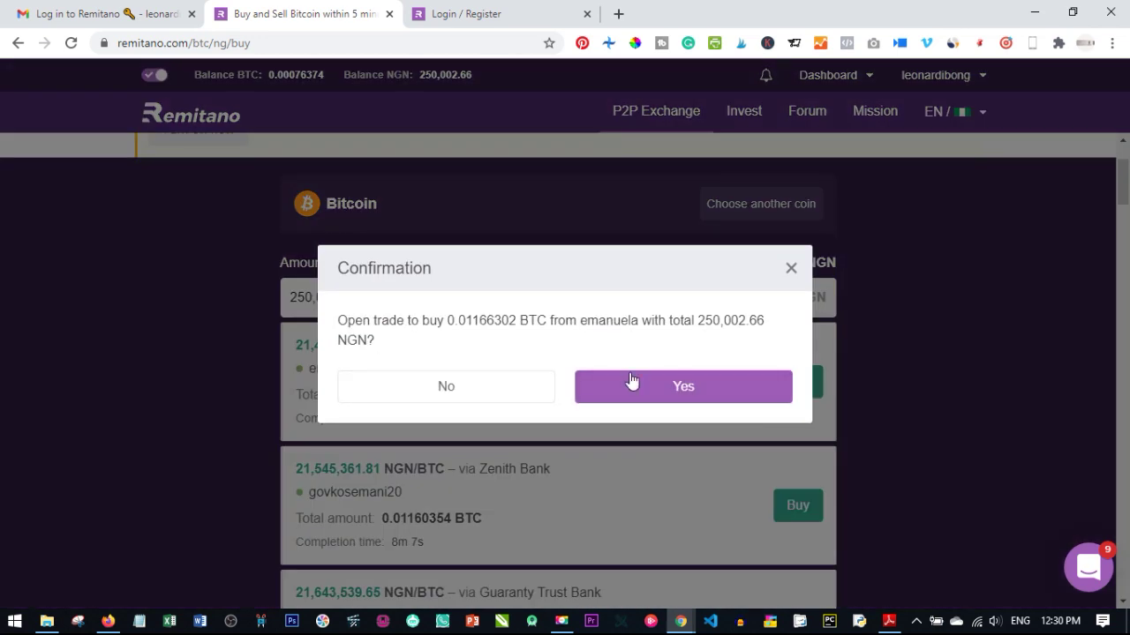
{"action": "left_click", "coordinate": [660, 389]}
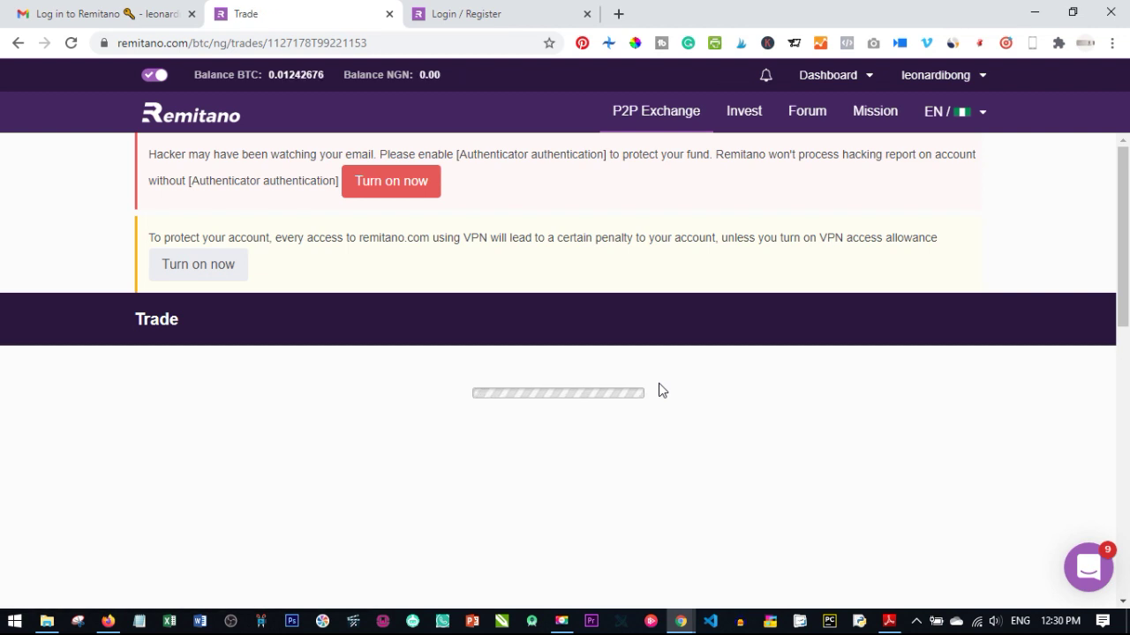
{"action": "scroll", "coordinate": [643, 471], "scroll_direction": "down", "scroll_amount": 2}
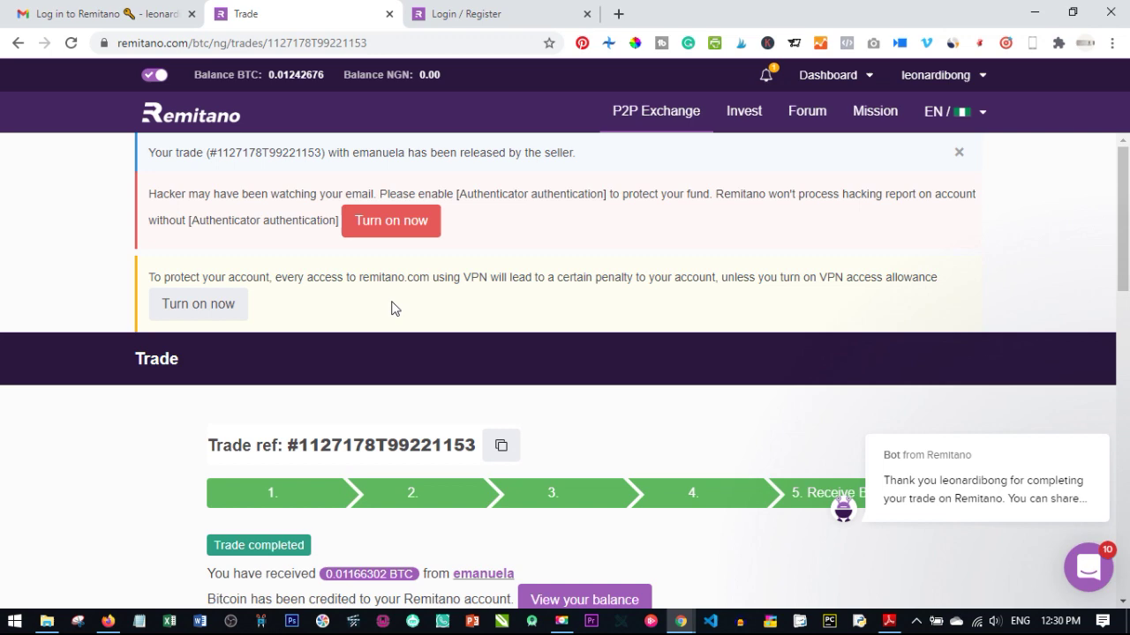
Review the details of the Bitcoin trade and check the notifications for its release by the seller.
{"action": "scroll", "coordinate": [391, 309], "scroll_direction": "down", "scroll_amount": 3}
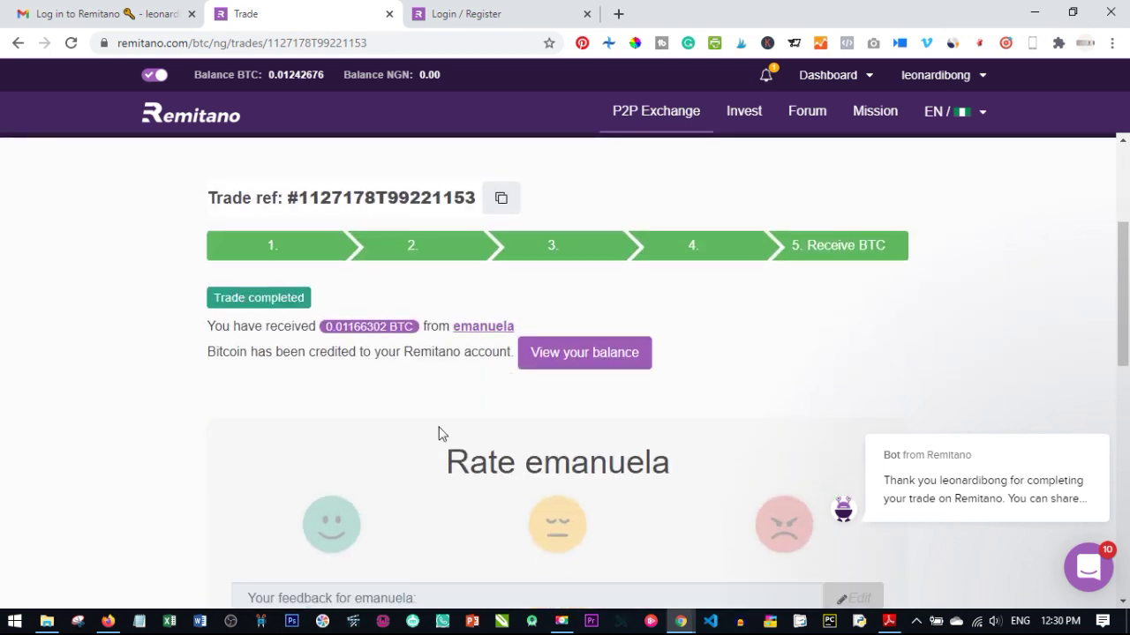
{"action": "scroll", "coordinate": [433, 446], "scroll_direction": "up", "scroll_amount": 1}
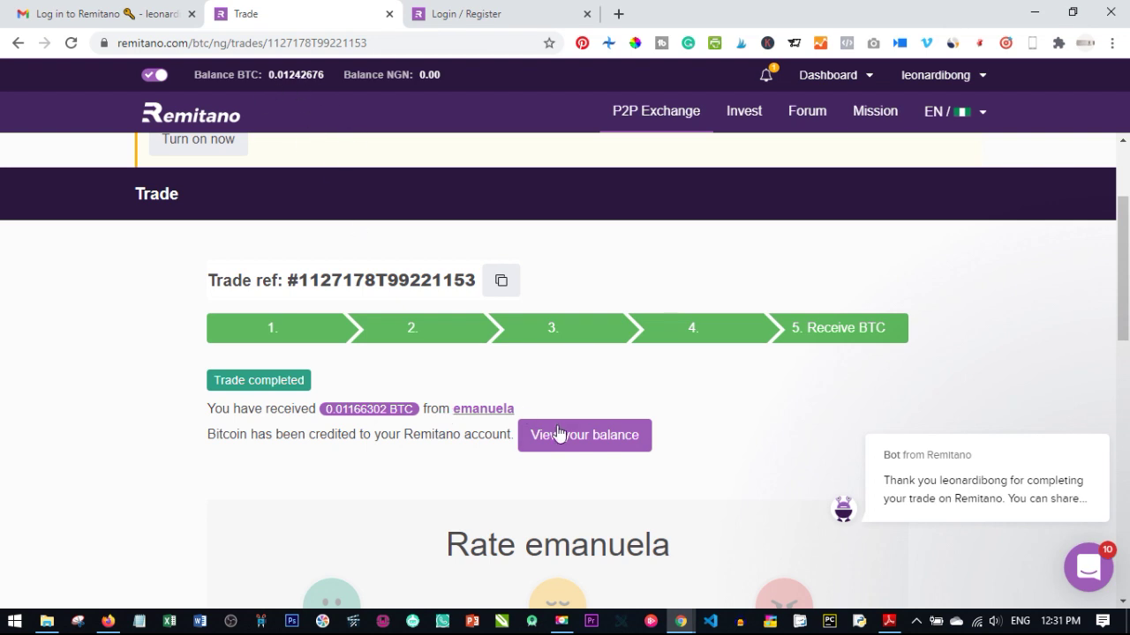
{"action": "left_click", "coordinate": [768, 80]}
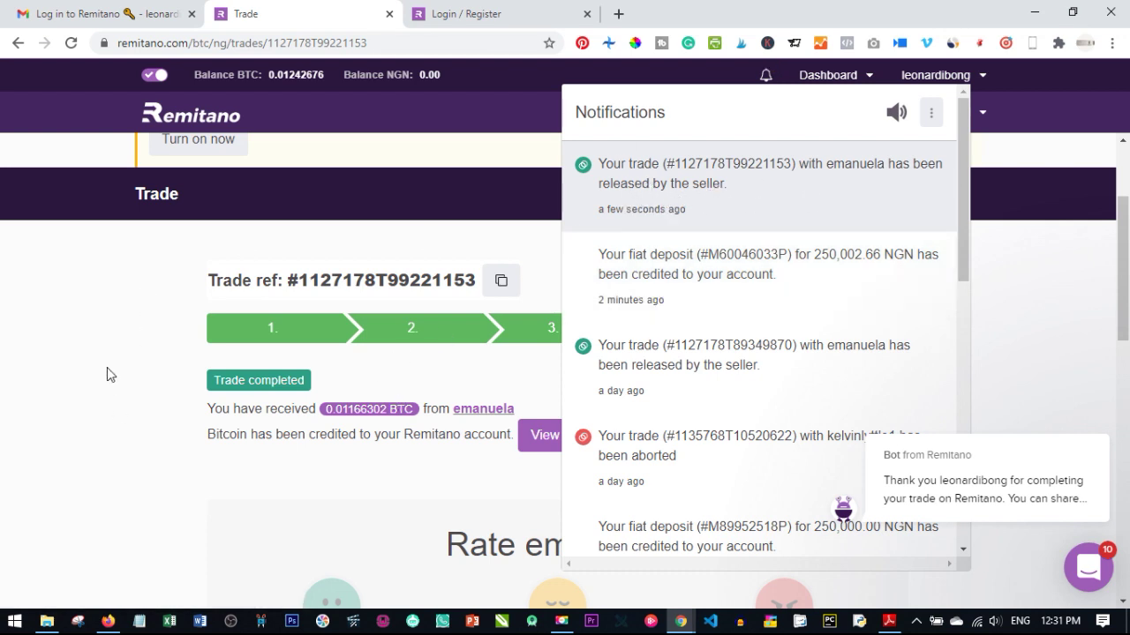
{"action": "left_click", "coordinate": [145, 407]}
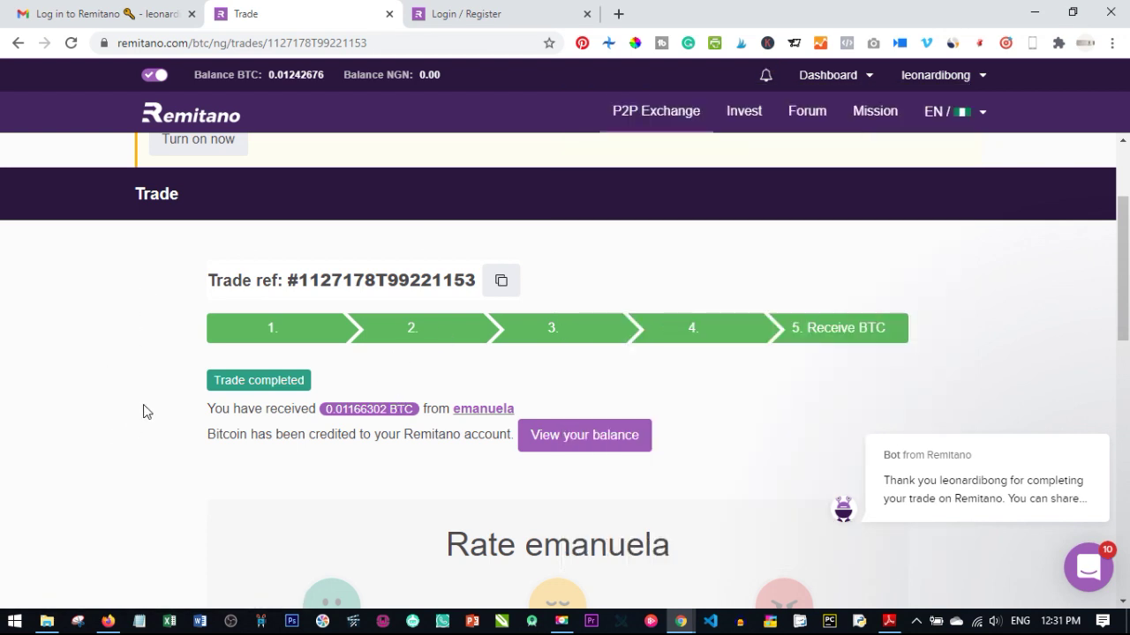
Open the wallets page and review the balances of the Naira, Bitcoin and other coin wallets.
{"action": "left_click", "coordinate": [295, 76]}
{"action": "scroll", "coordinate": [269, 394], "scroll_direction": "down", "scroll_amount": 2}
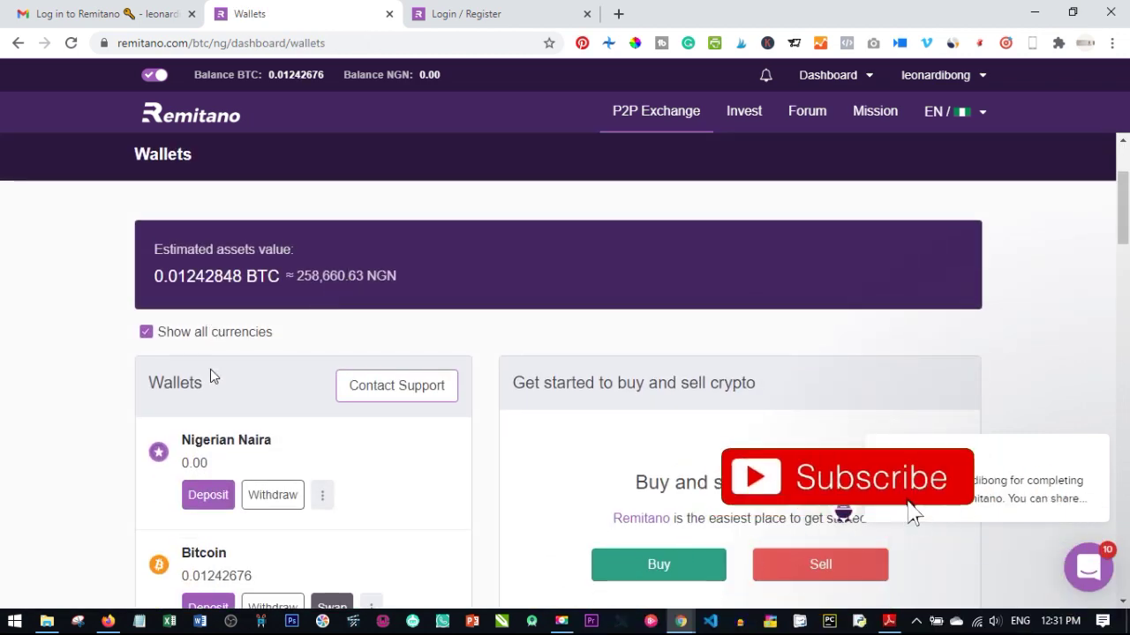
{"action": "scroll", "coordinate": [210, 376], "scroll_direction": "down", "scroll_amount": 2}
{"action": "scroll", "coordinate": [210, 369], "scroll_direction": "up", "scroll_amount": 1}
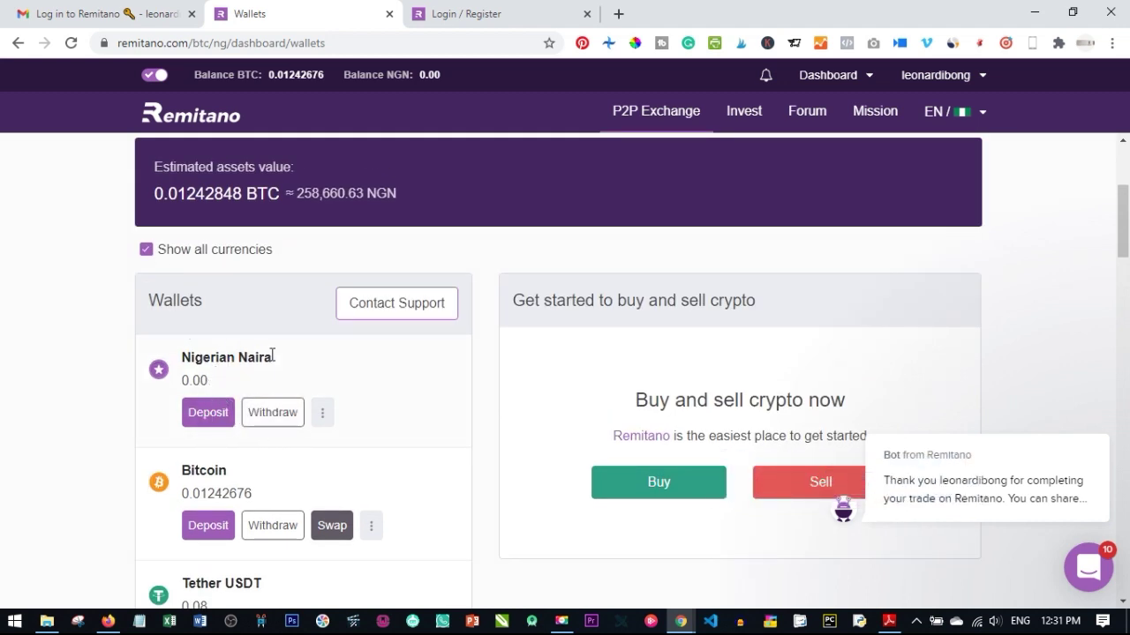
{"action": "scroll", "coordinate": [247, 379], "scroll_direction": "down", "scroll_amount": 2}
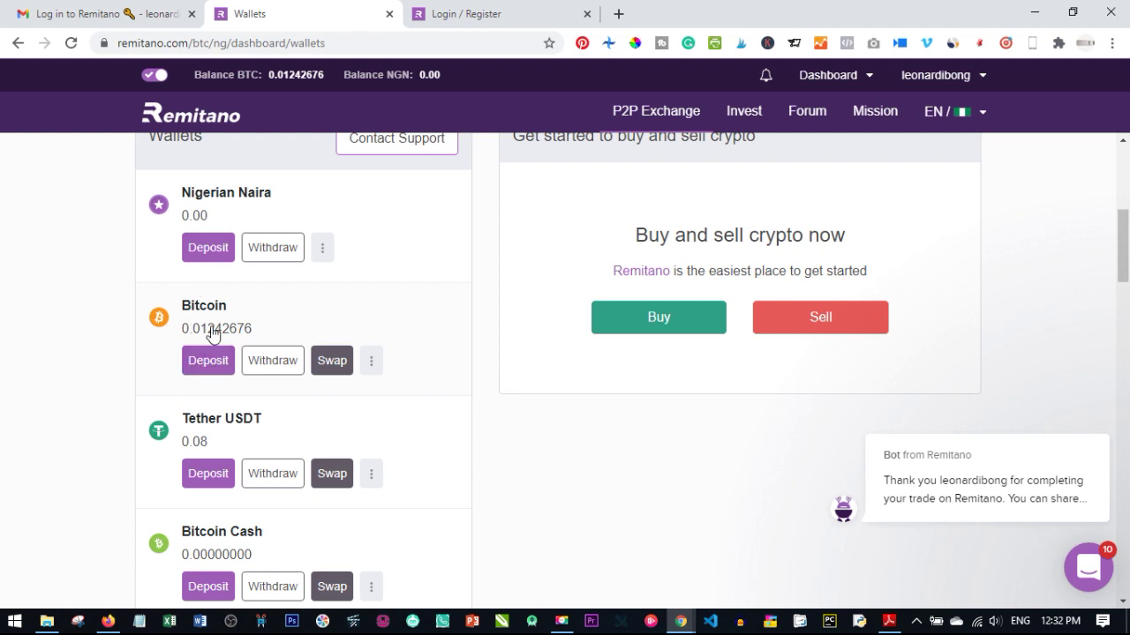
{"action": "scroll", "coordinate": [220, 377], "scroll_direction": "down", "scroll_amount": 2}
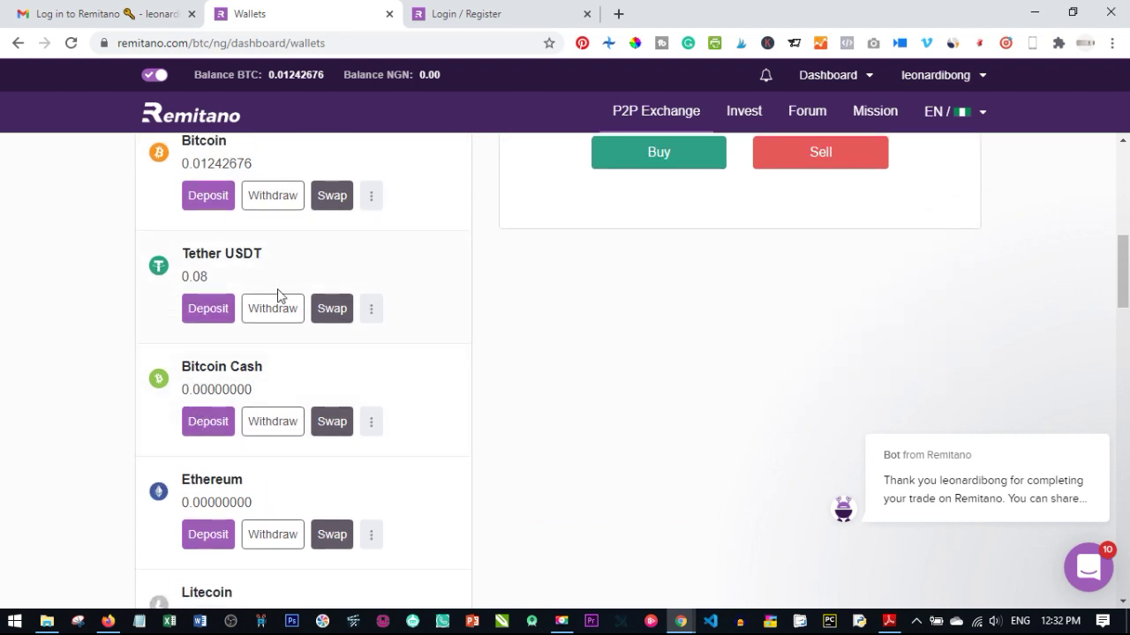
{"action": "scroll", "coordinate": [192, 416], "scroll_direction": "down", "scroll_amount": 3}
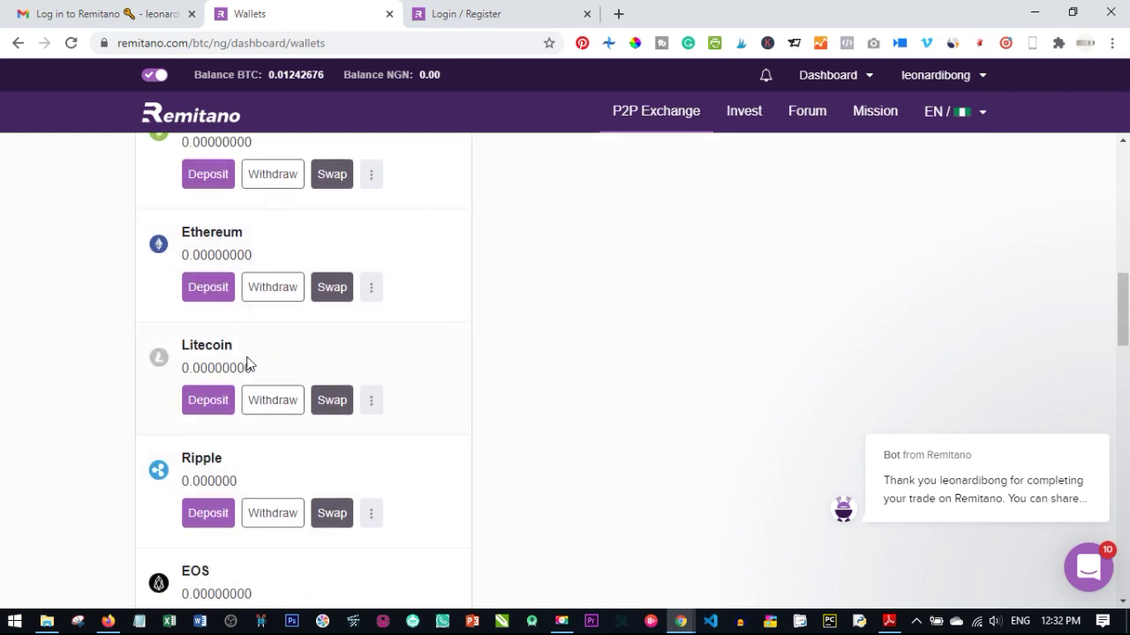
{"action": "scroll", "coordinate": [186, 422], "scroll_direction": "up", "scroll_amount": 6}
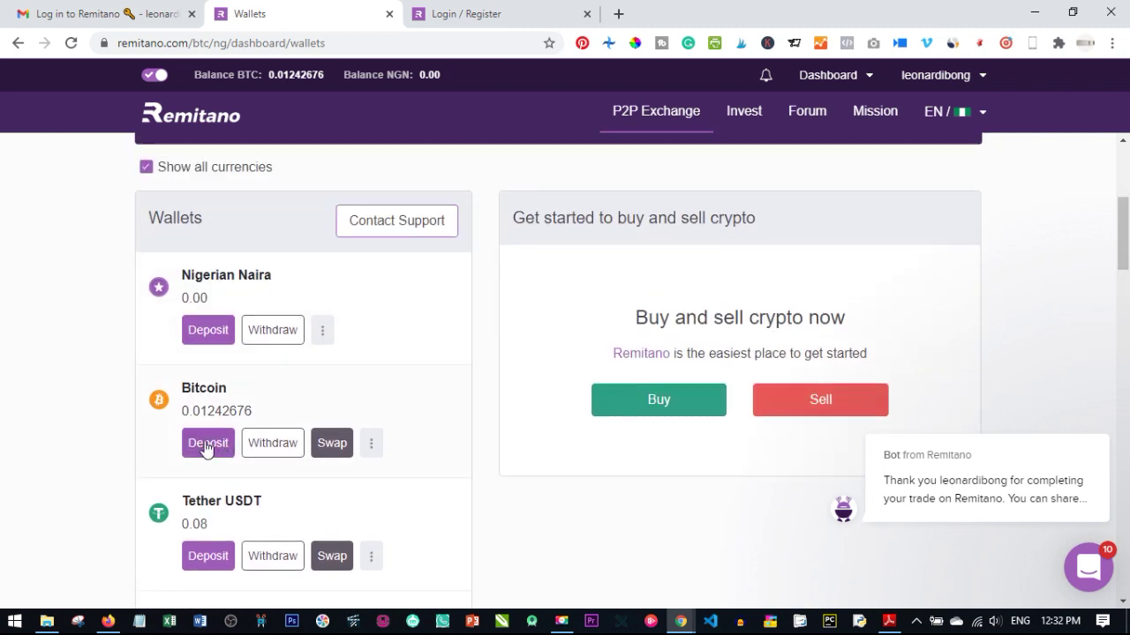
Open the Bitcoin deposit details and examine the receiving BTC address, deposit fee, deposit rules and BTC deposits history.
{"action": "left_click", "coordinate": [205, 446]}
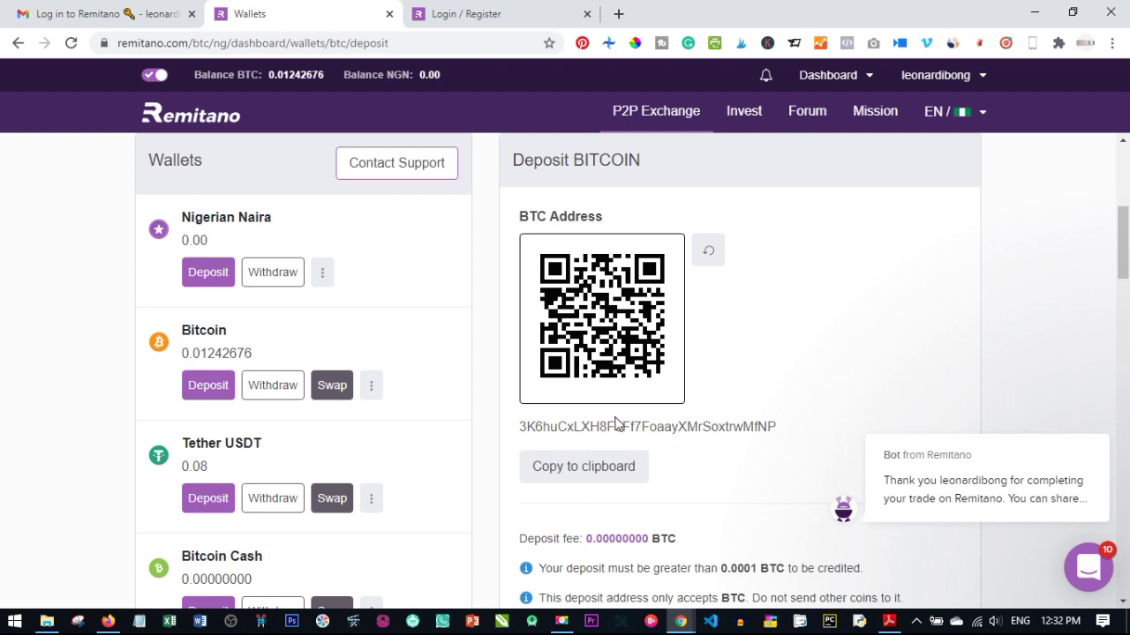
{"action": "scroll", "coordinate": [618, 424], "scroll_direction": "down", "scroll_amount": 1}
{"action": "double_click", "coordinate": [572, 344]}
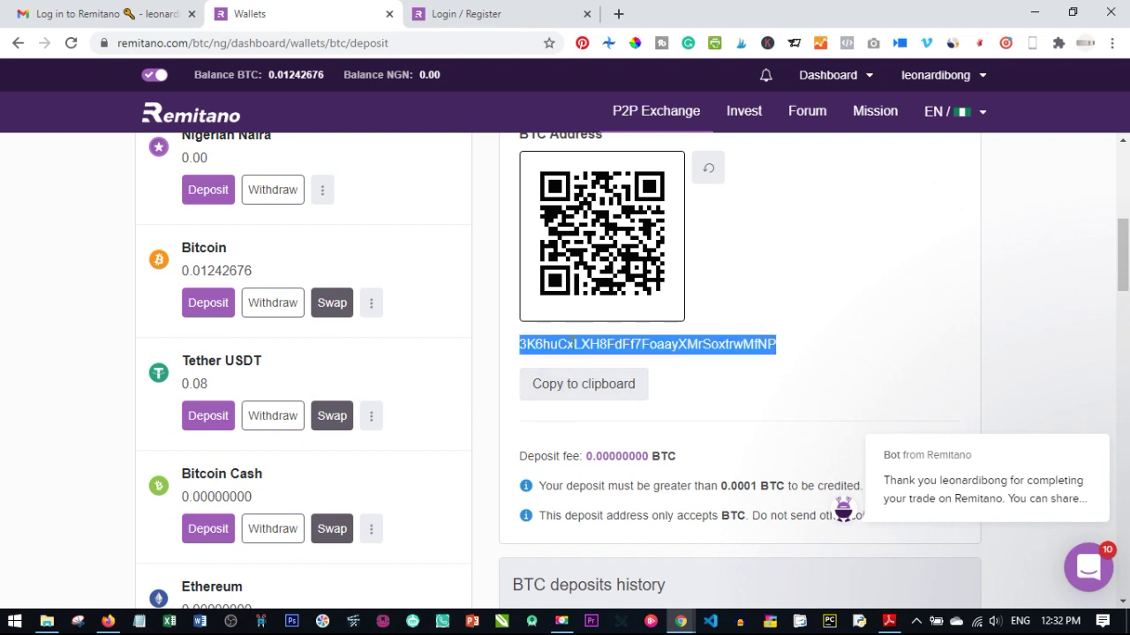
{"action": "left_click", "coordinate": [806, 353]}
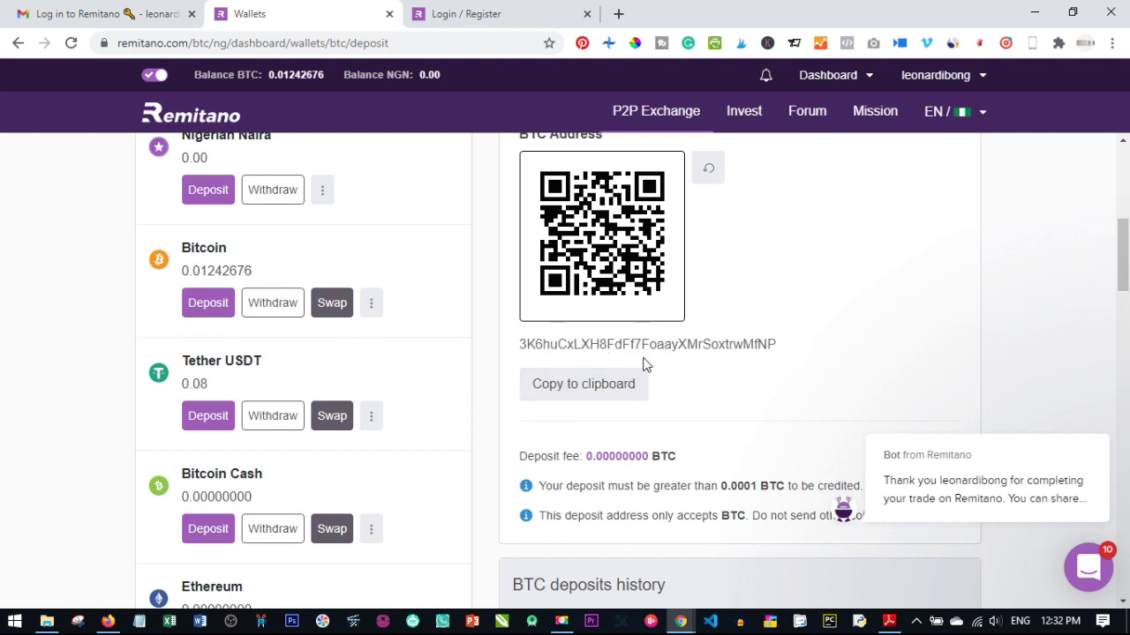
{"action": "double_click", "coordinate": [675, 344]}
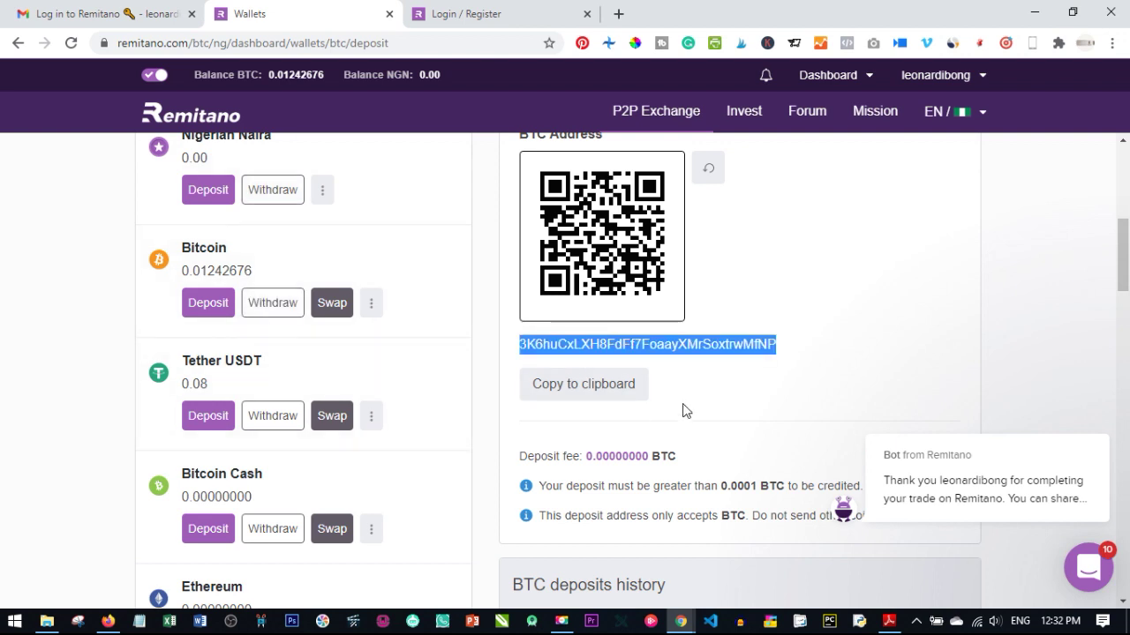
{"action": "scroll", "coordinate": [661, 398], "scroll_direction": "down", "scroll_amount": 2}
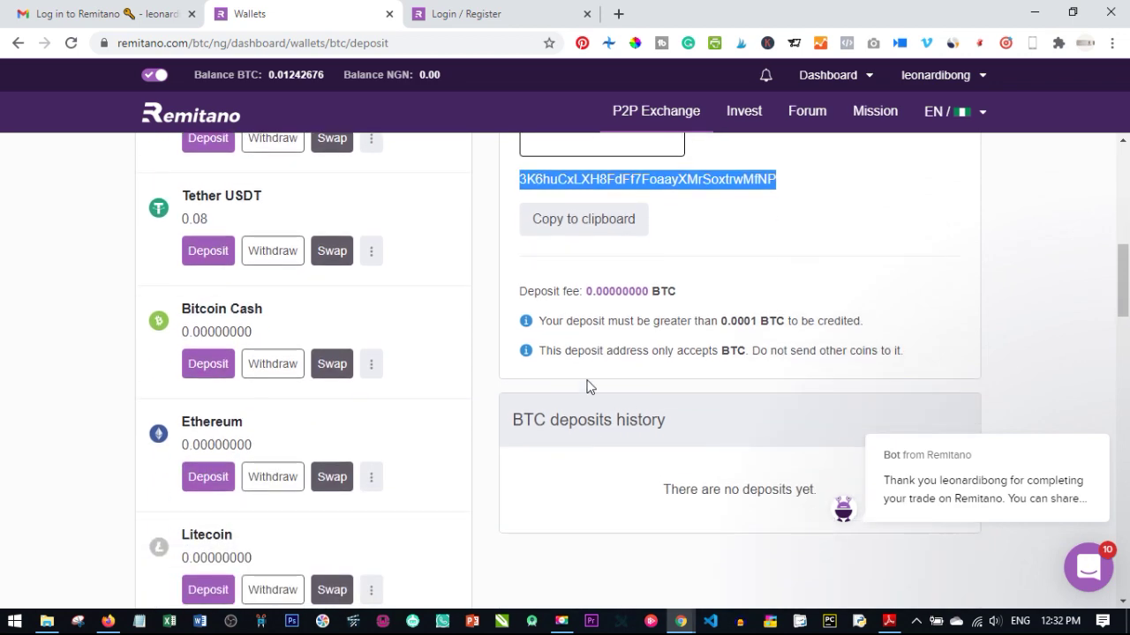
{"action": "scroll", "coordinate": [680, 265], "scroll_direction": "up", "scroll_amount": 3}
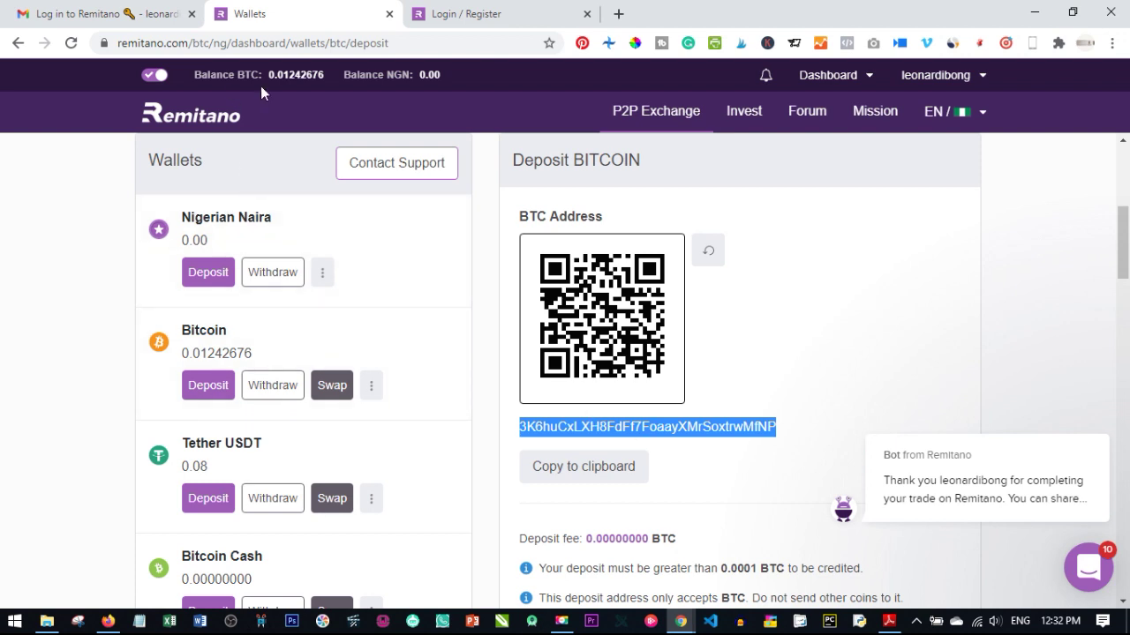
Open the Bitcoin withdrawal form and examine its address and amount fields, withdrawal fee and BTC withdrawals history.
{"action": "left_click", "coordinate": [252, 392]}
{"action": "left_click", "coordinate": [275, 387]}
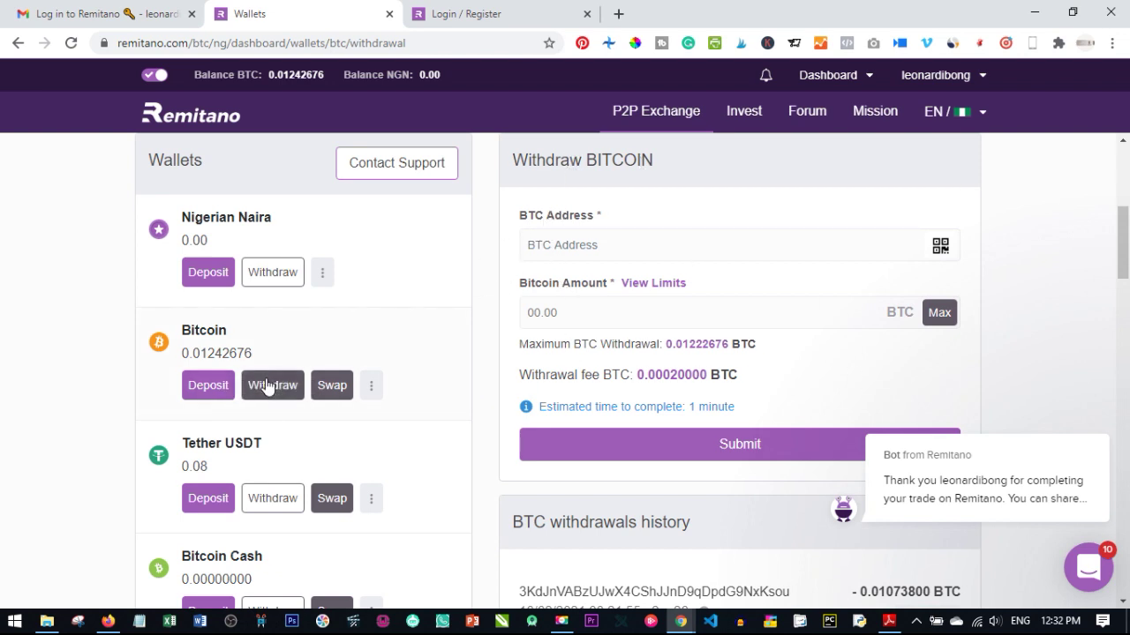
{"action": "scroll", "coordinate": [541, 327], "scroll_direction": "up", "scroll_amount": 1}
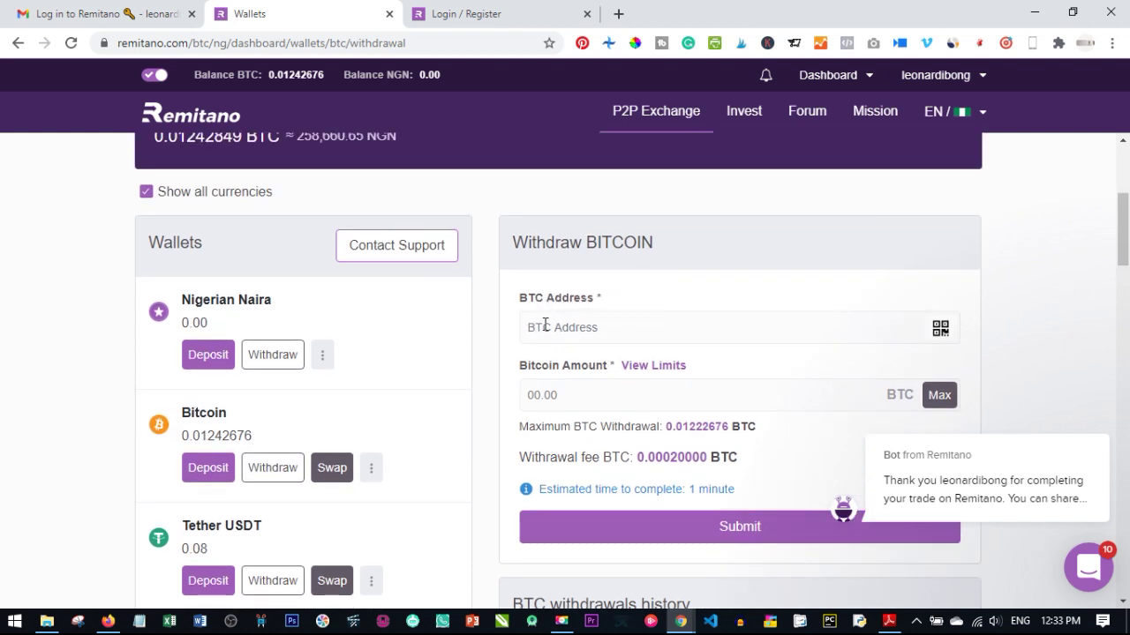
{"action": "left_click", "coordinate": [566, 327]}
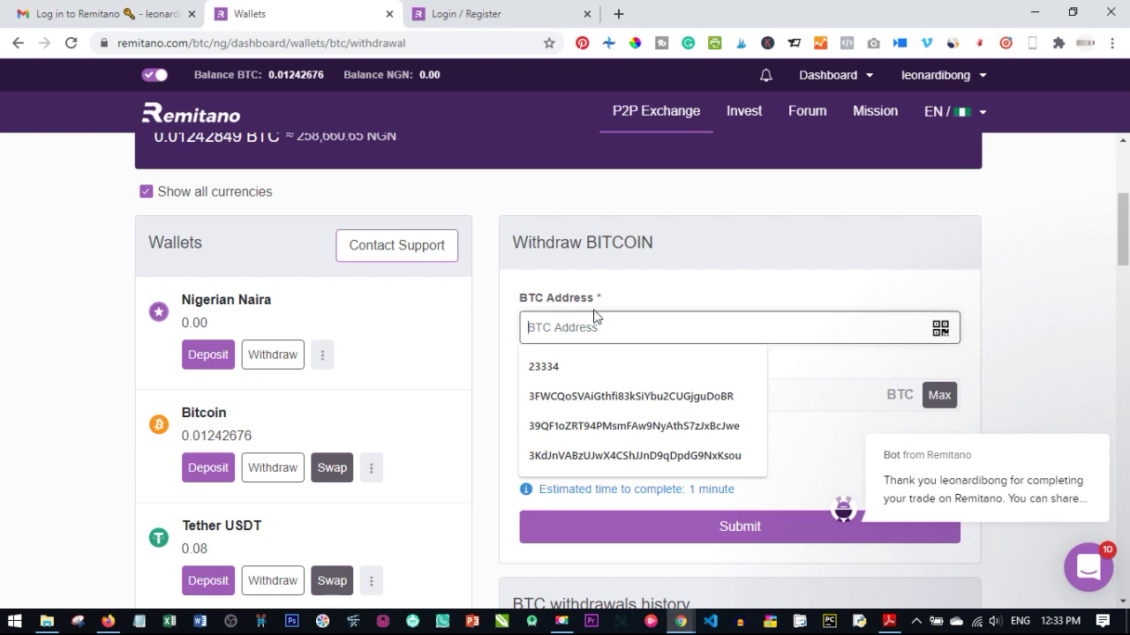
{"action": "left_click", "coordinate": [661, 290]}
{"action": "scroll", "coordinate": [593, 410], "scroll_direction": "down", "scroll_amount": 1}
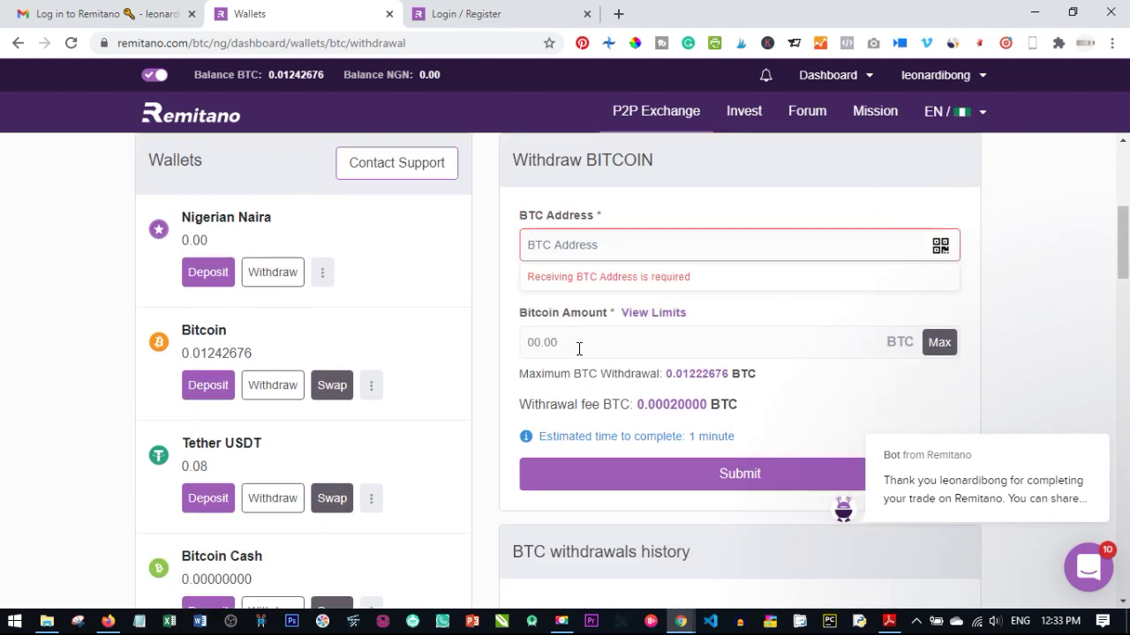
{"action": "scroll", "coordinate": [611, 431], "scroll_direction": "down", "scroll_amount": 1}
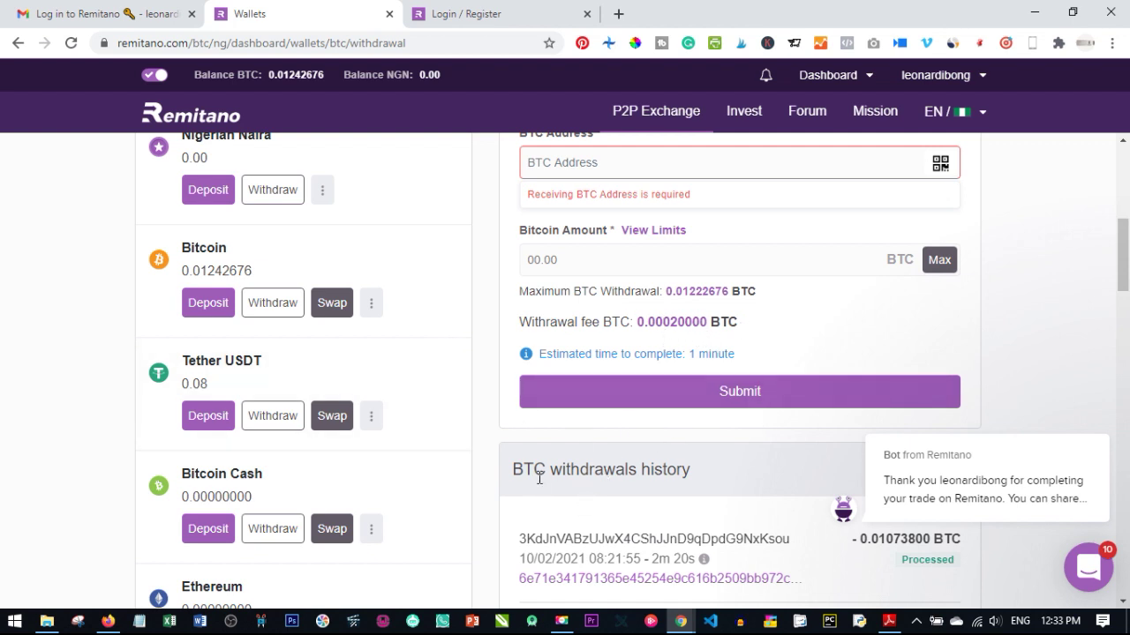
{"action": "scroll", "coordinate": [686, 422], "scroll_direction": "up", "scroll_amount": 1}
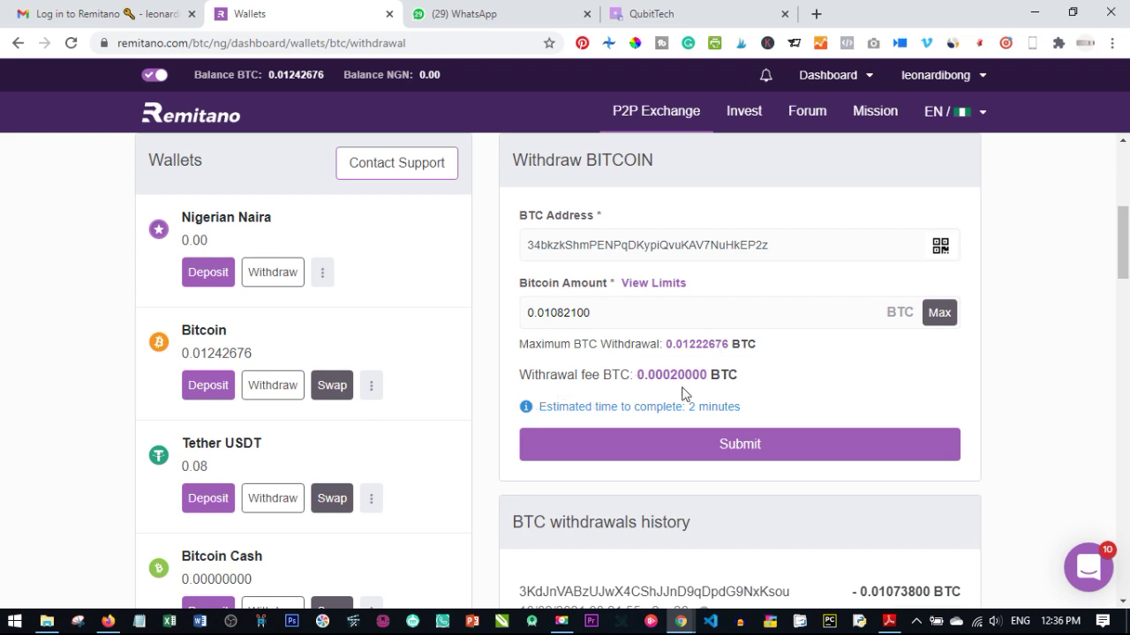
Submit the 0.01082100 BTC withdrawal request and check the first and last characters of the destination Bitcoin address.
{"action": "left_click", "coordinate": [731, 448]}
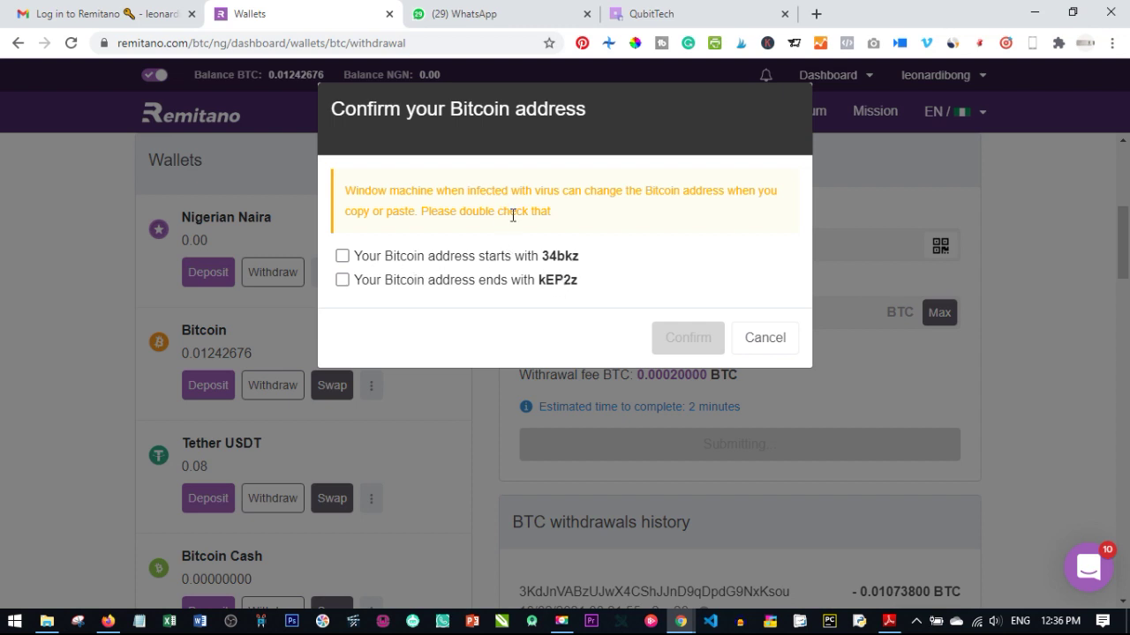
{"action": "left_click_drag", "start_coordinate": [544, 259], "coordinate": [534, 282]}
{"action": "left_click", "coordinate": [604, 281]}
{"action": "left_click_drag", "start_coordinate": [543, 258], "coordinate": [581, 260]}
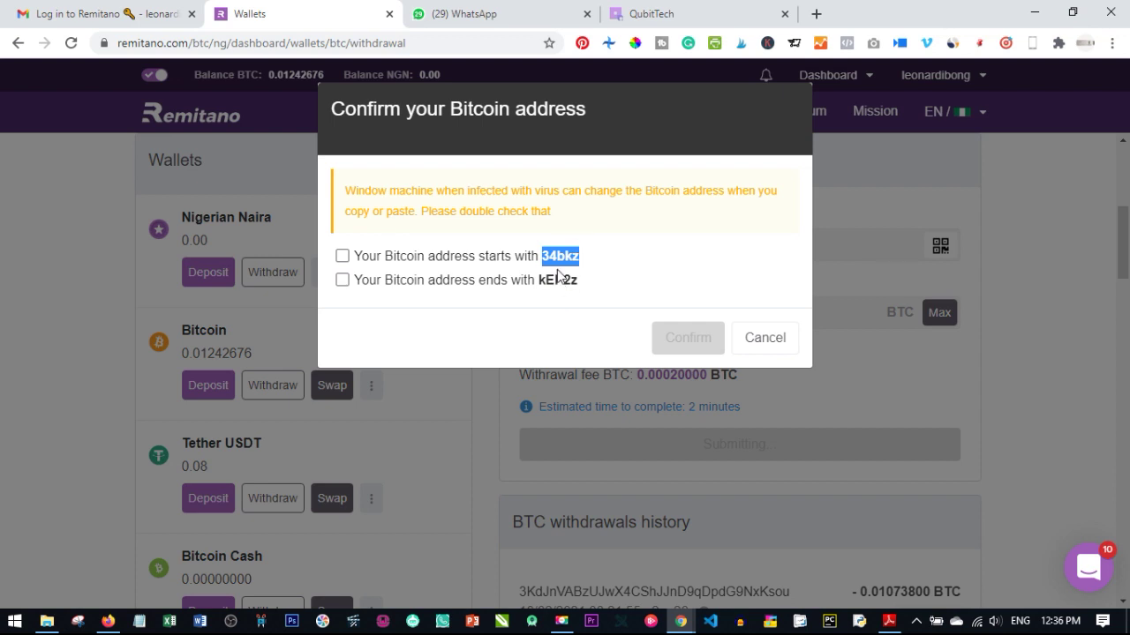
{"action": "left_click_drag", "start_coordinate": [589, 281], "coordinate": [537, 288]}
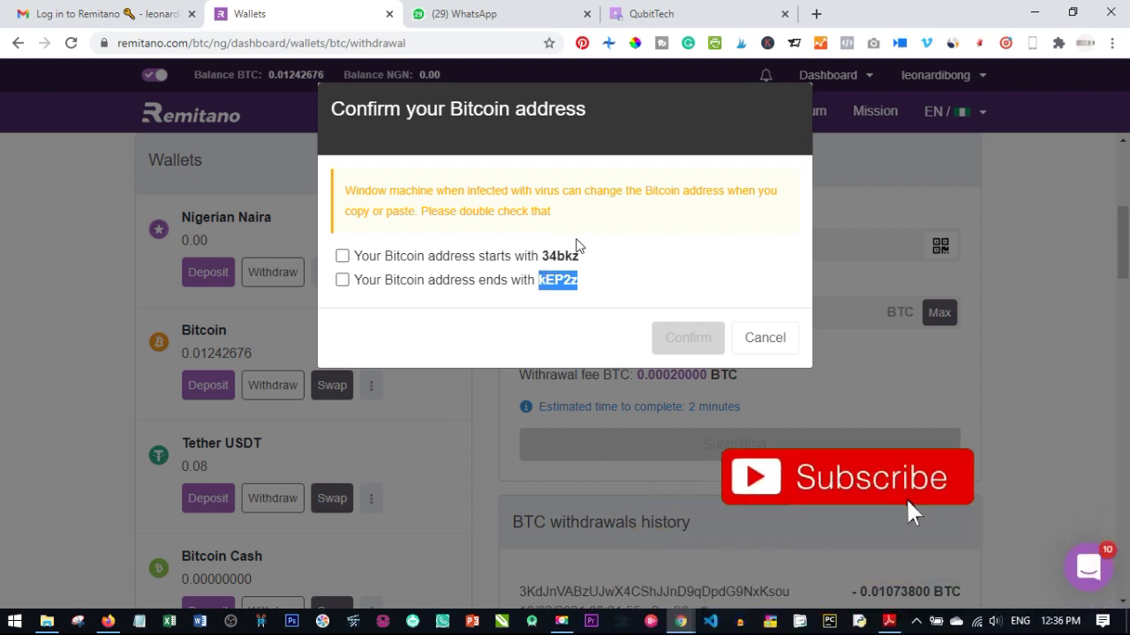
Close the WhatsApp tab, then confirm both Bitcoin address checks and the withdrawal of 0.01082100 BTC.
{"action": "left_click", "coordinate": [587, 14]}
{"action": "left_click", "coordinate": [596, 295]}
{"action": "left_click", "coordinate": [343, 256]}
{"action": "left_click", "coordinate": [343, 281]}
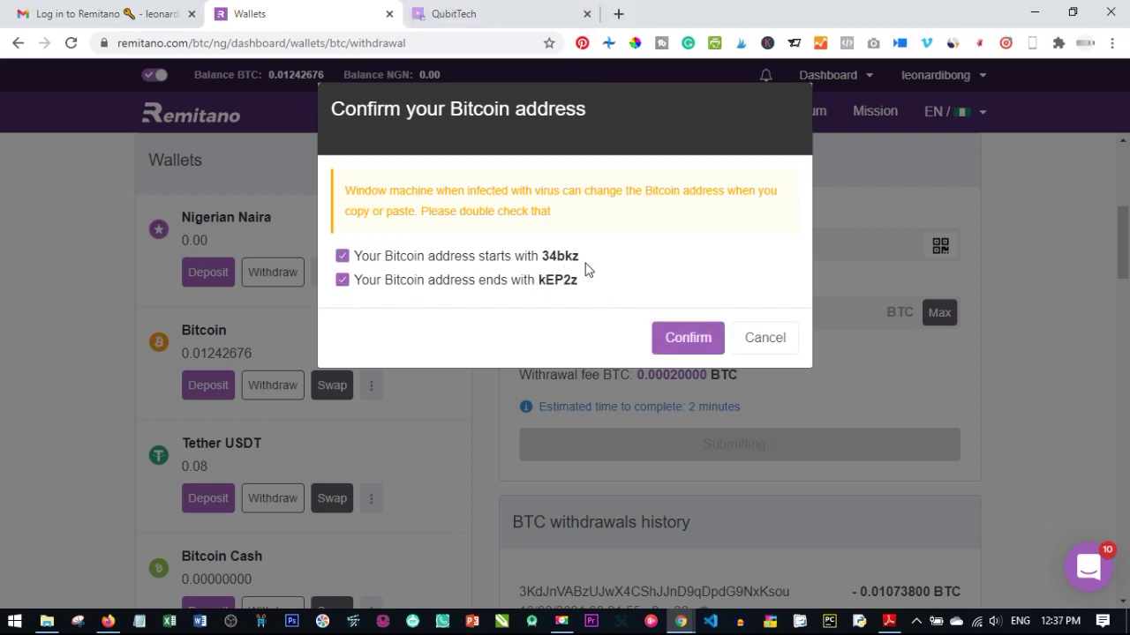
{"action": "left_click", "coordinate": [682, 339]}
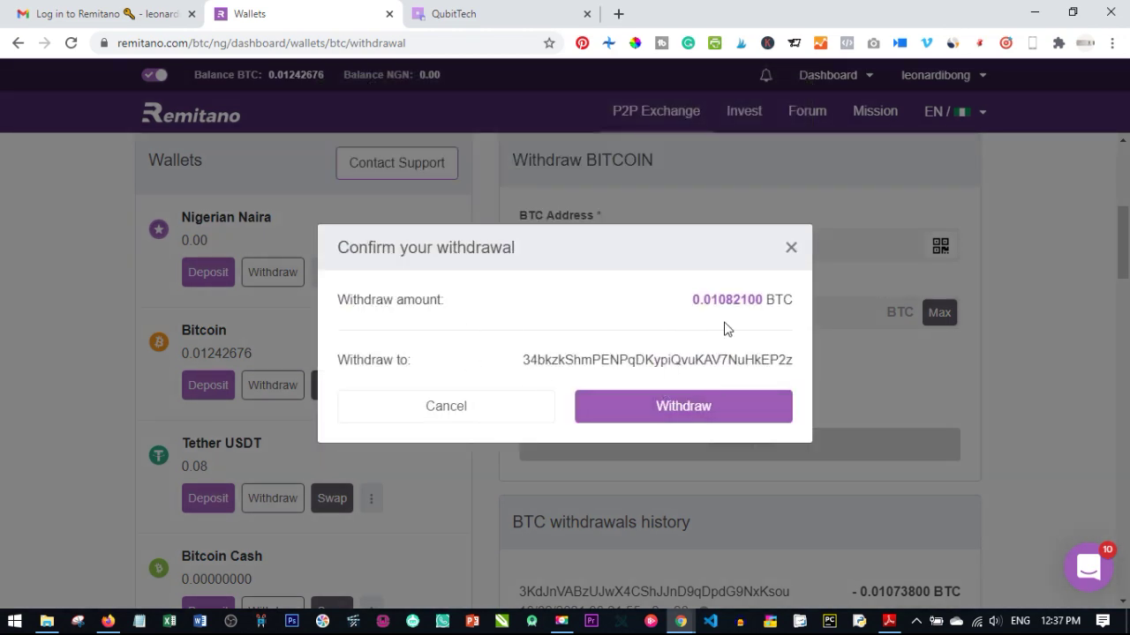
{"action": "left_click", "coordinate": [689, 411]}
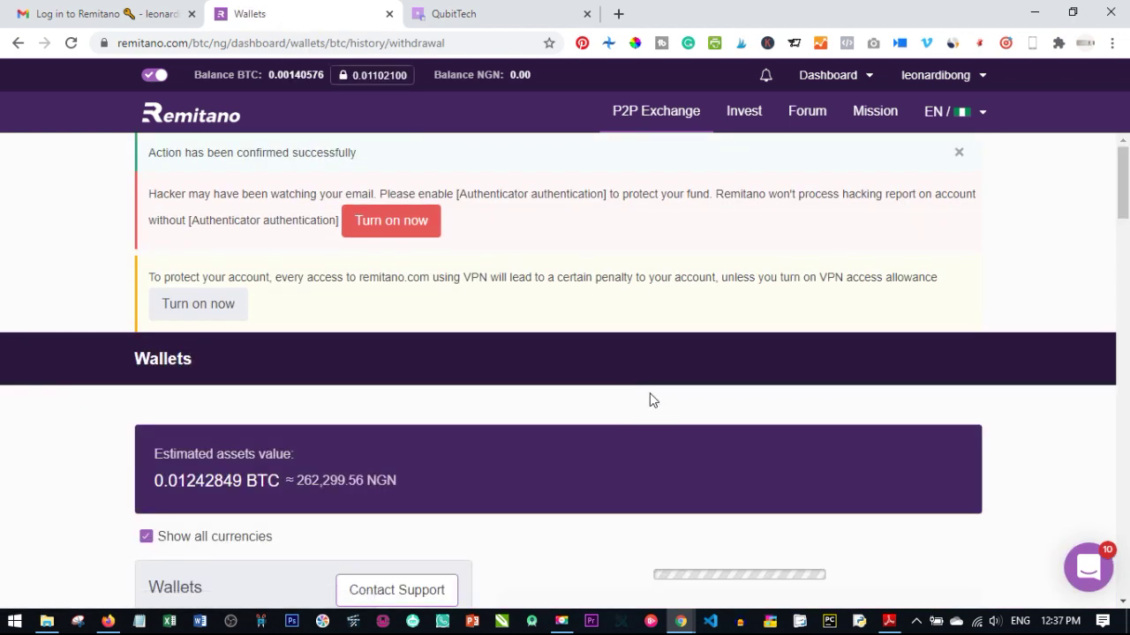
Check the latest entry in the BTC withdrawals history and review the coin balances on the wallets page.
{"action": "scroll", "coordinate": [649, 400], "scroll_direction": "down", "scroll_amount": 2}
{"action": "scroll", "coordinate": [657, 463], "scroll_direction": "down", "scroll_amount": 1}
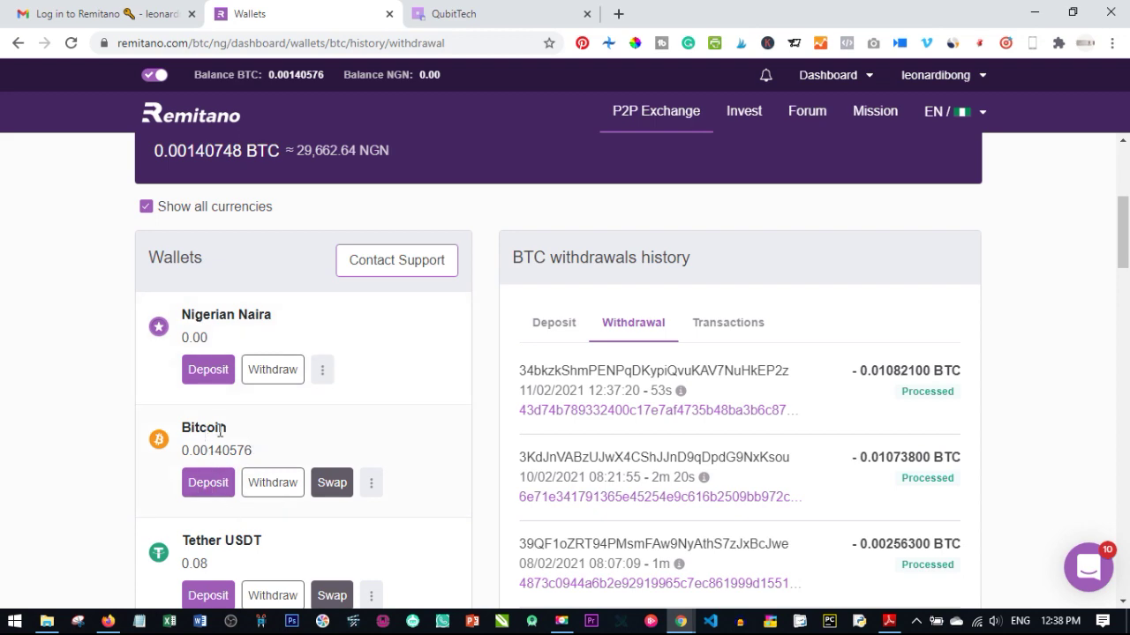
{"action": "left_click", "coordinate": [289, 76]}
{"action": "scroll", "coordinate": [397, 360], "scroll_direction": "down", "scroll_amount": 1}
{"action": "scroll", "coordinate": [397, 360], "scroll_direction": "down", "scroll_amount": 3}
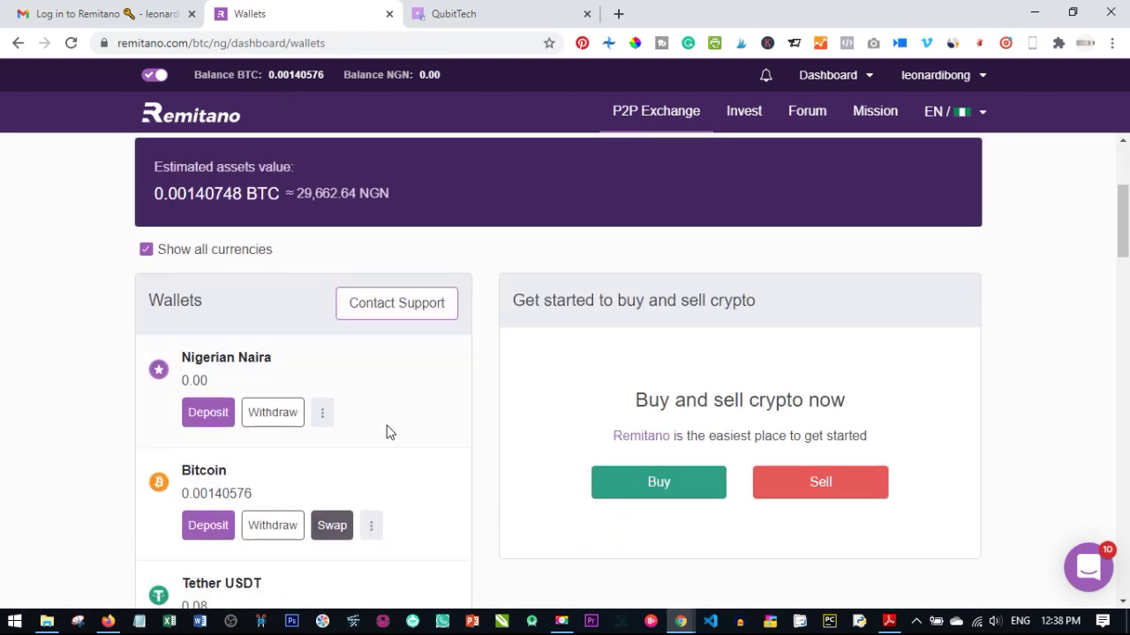
{"action": "scroll", "coordinate": [403, 456], "scroll_direction": "down", "scroll_amount": 1}
{"action": "scroll", "coordinate": [402, 456], "scroll_direction": "up", "scroll_amount": 1}
{"action": "scroll", "coordinate": [333, 361], "scroll_direction": "down", "scroll_amount": 2}
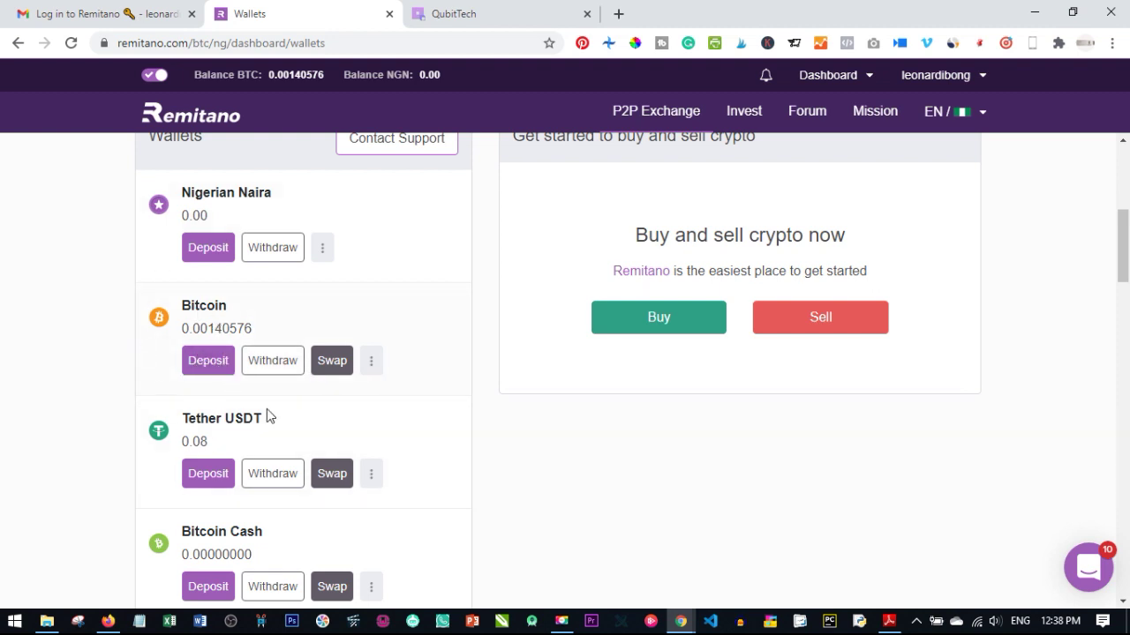
{"action": "scroll", "coordinate": [309, 441], "scroll_direction": "up", "scroll_amount": 2}
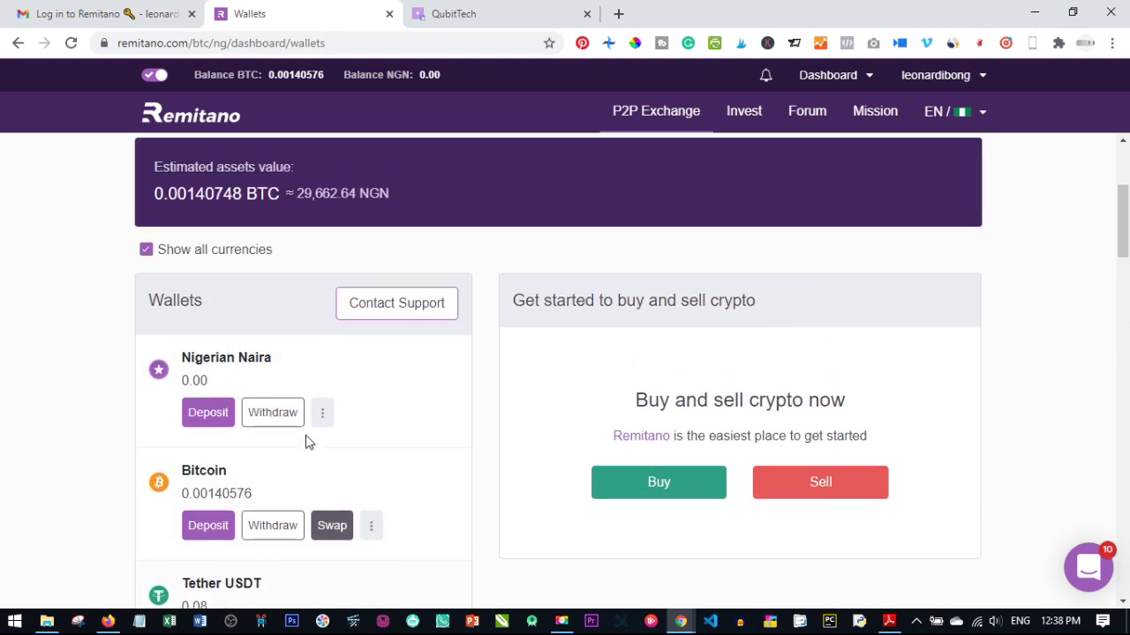
Open the Bitcoin buying form from the home page and look for offers for 5,000 NGN.
{"action": "left_click", "coordinate": [216, 116]}
{"action": "scroll", "coordinate": [346, 365], "scroll_direction": "down", "scroll_amount": 2}
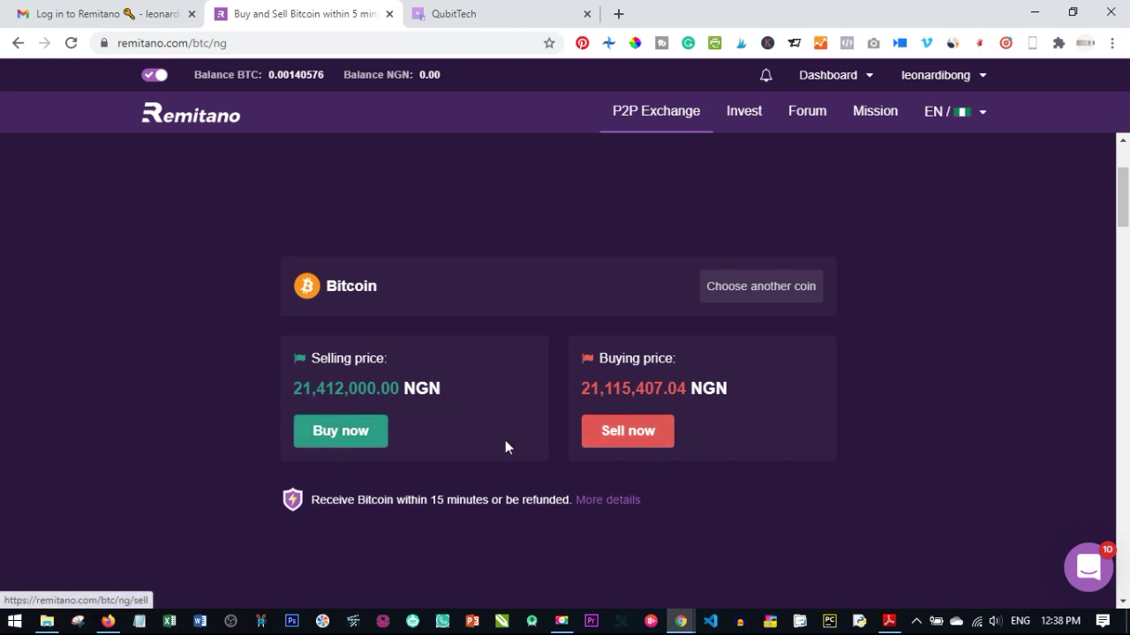
{"action": "left_click", "coordinate": [335, 432]}
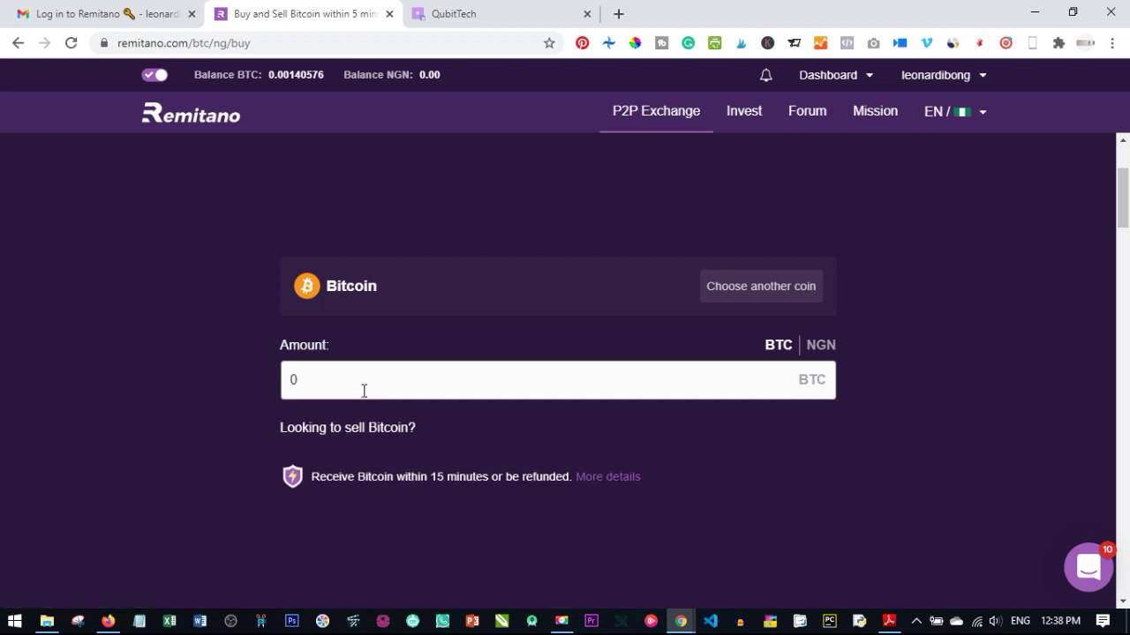
{"action": "double_click", "coordinate": [493, 392]}
{"action": "left_click", "coordinate": [813, 357]}
{"action": "double_click", "coordinate": [449, 383]}
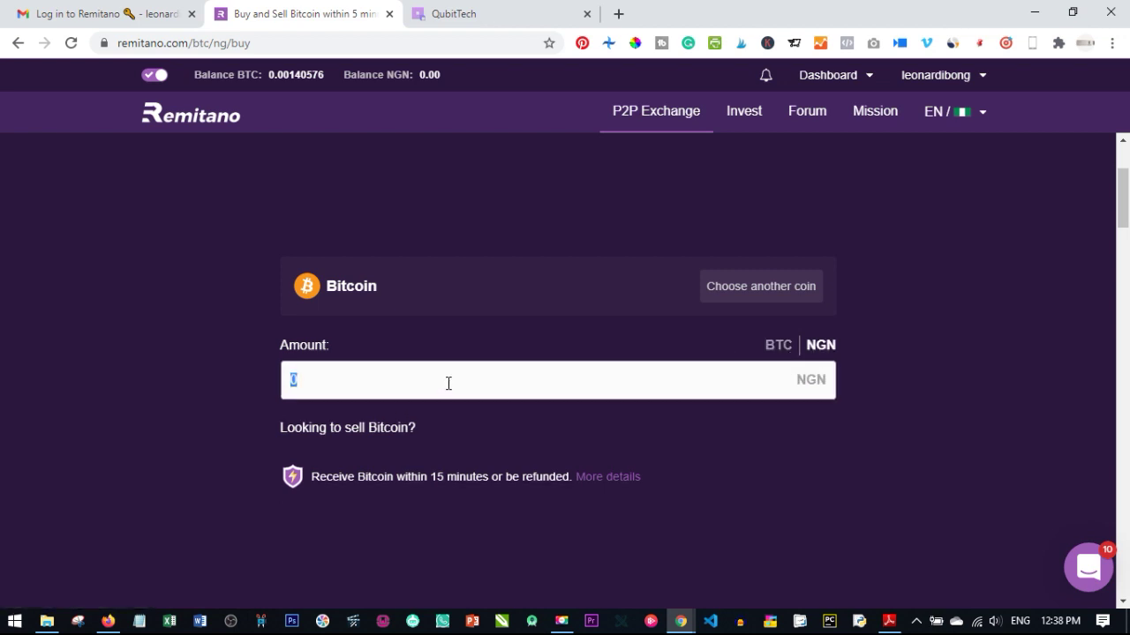
{"action": "type", "text": "5"}
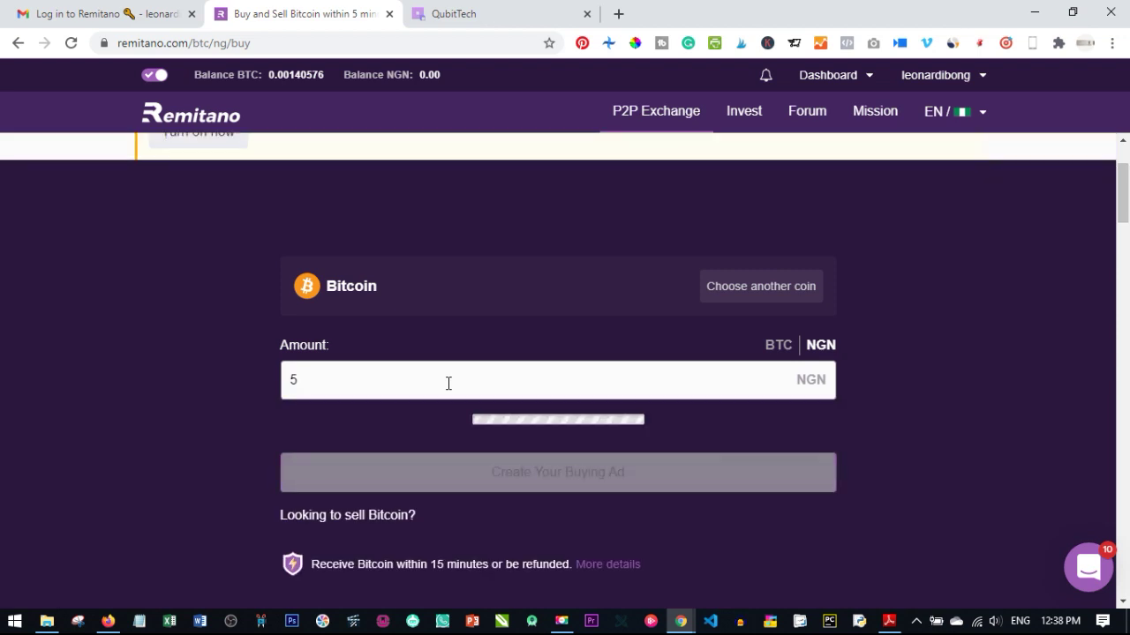
{"action": "type", "text": ",000"}
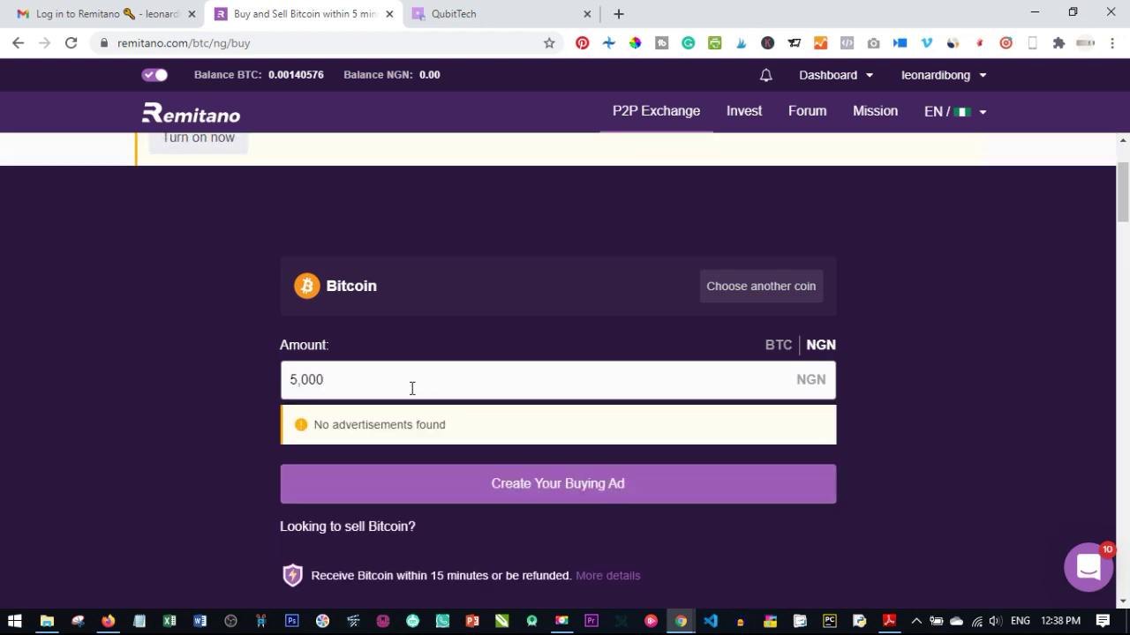
Change the amount of Bitcoin to buy to 100,000 NGN to list matching sellers' offers.
{"action": "left_click_drag", "start_coordinate": [394, 388], "coordinate": [229, 395]}
{"action": "type", "text": "1"}
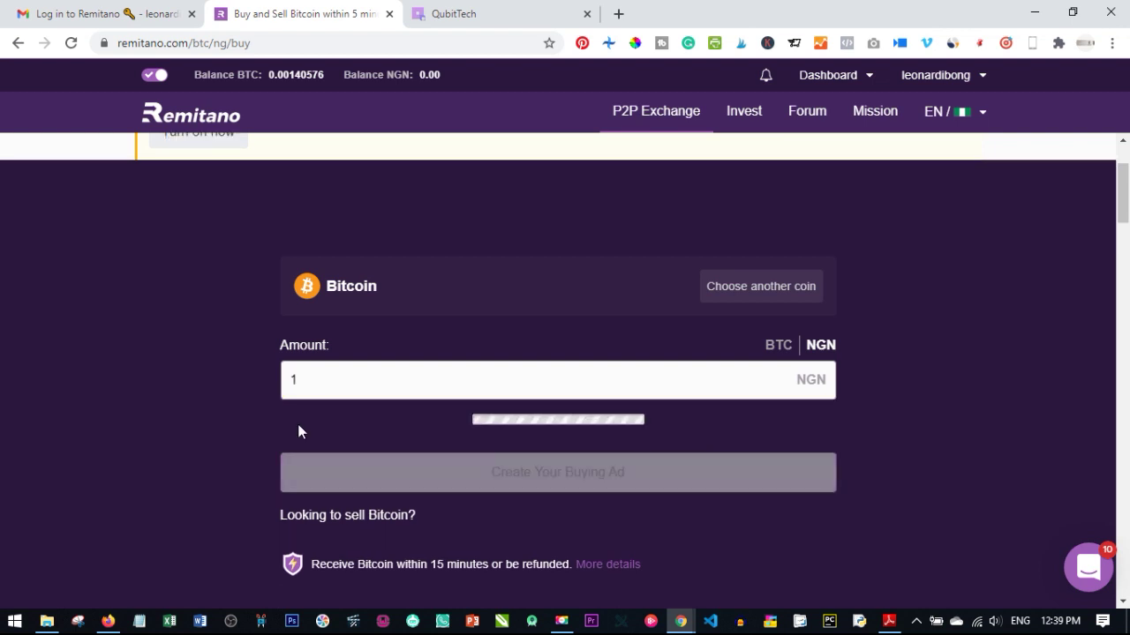
{"action": "type", "text": "00,000"}
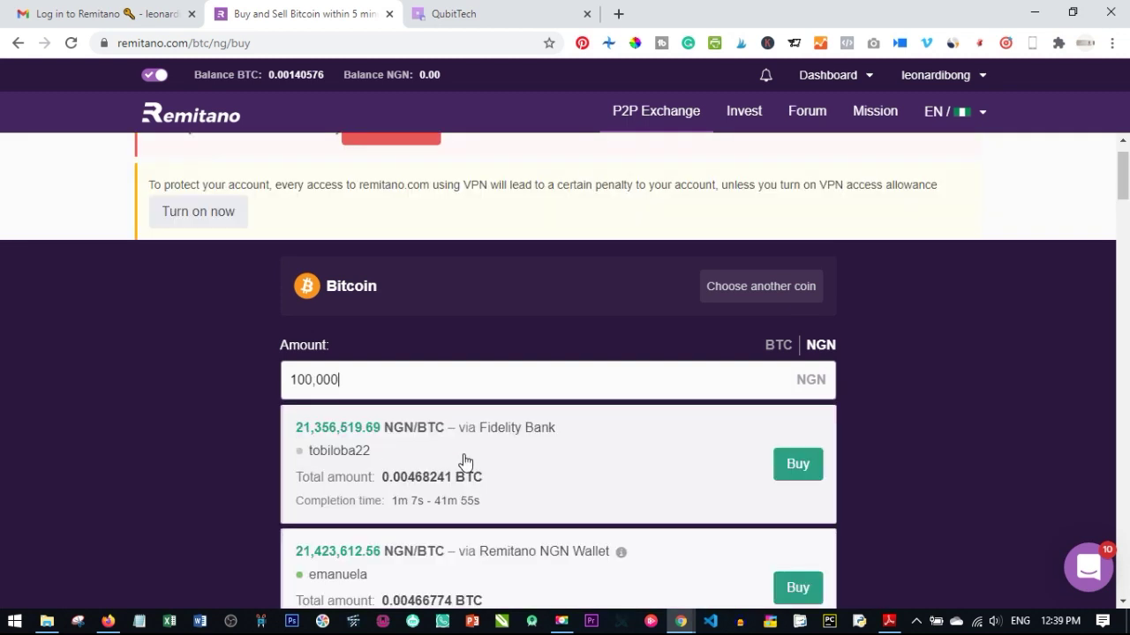
Examine the sellers' offers, comparing rates, payment banks, total BTC amounts and completion times.
{"action": "scroll", "coordinate": [201, 441], "scroll_direction": "down", "scroll_amount": 1}
{"action": "scroll", "coordinate": [201, 435], "scroll_direction": "down", "scroll_amount": 3}
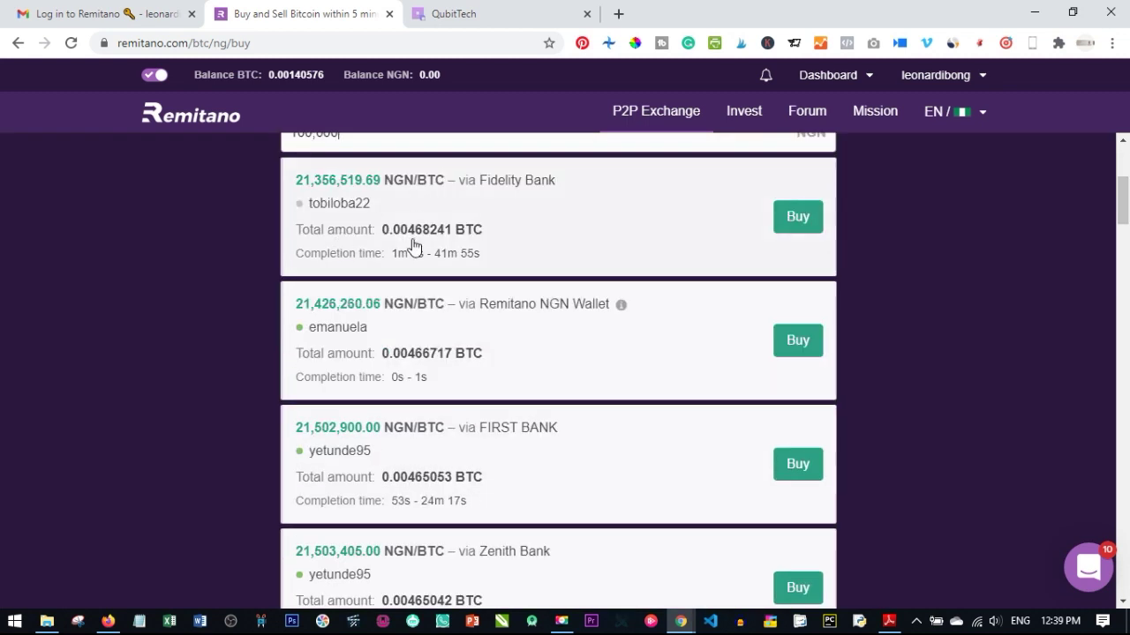
{"action": "scroll", "coordinate": [221, 270], "scroll_direction": "up", "scroll_amount": 2}
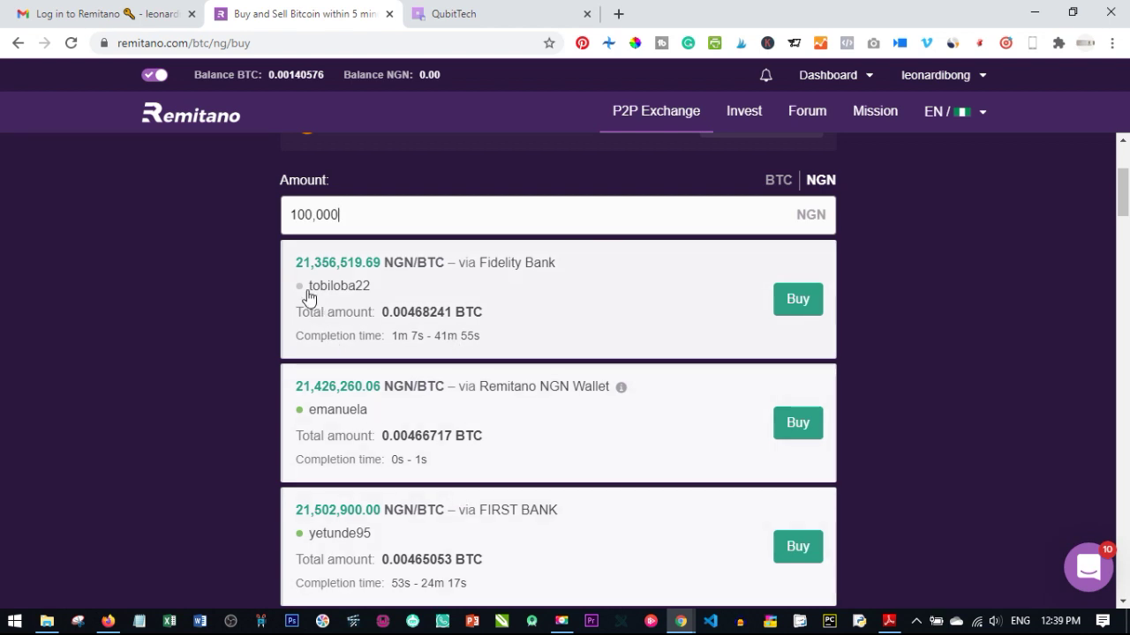
{"action": "scroll", "coordinate": [369, 417], "scroll_direction": "down", "scroll_amount": 2}
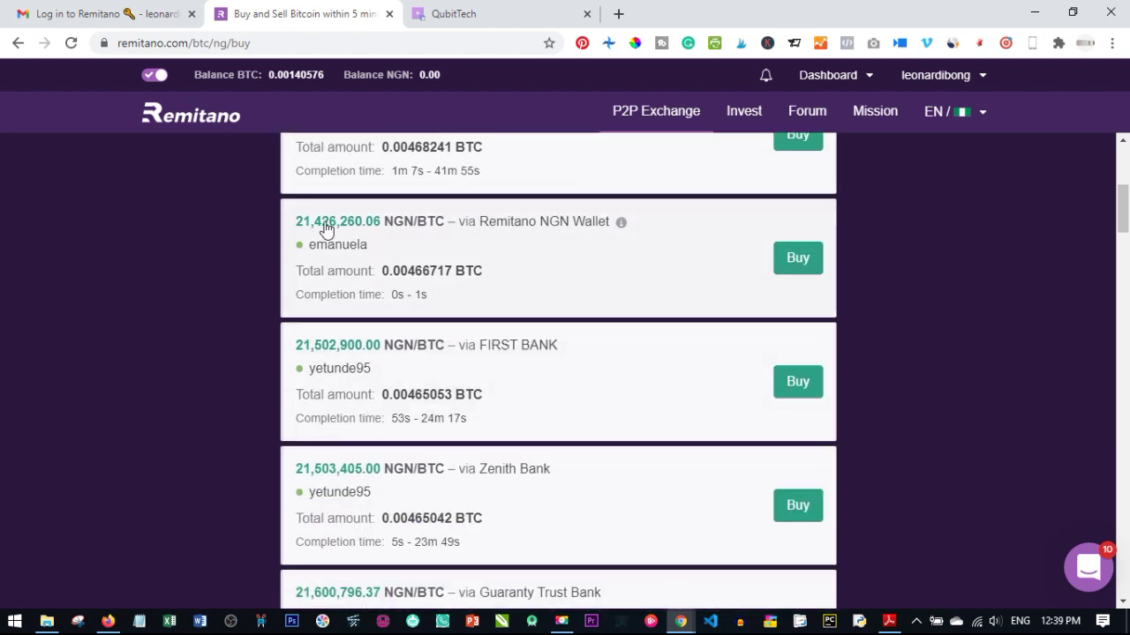
{"action": "scroll", "coordinate": [391, 454], "scroll_direction": "down", "scroll_amount": 5}
{"action": "scroll", "coordinate": [332, 479], "scroll_direction": "down", "scroll_amount": 1}
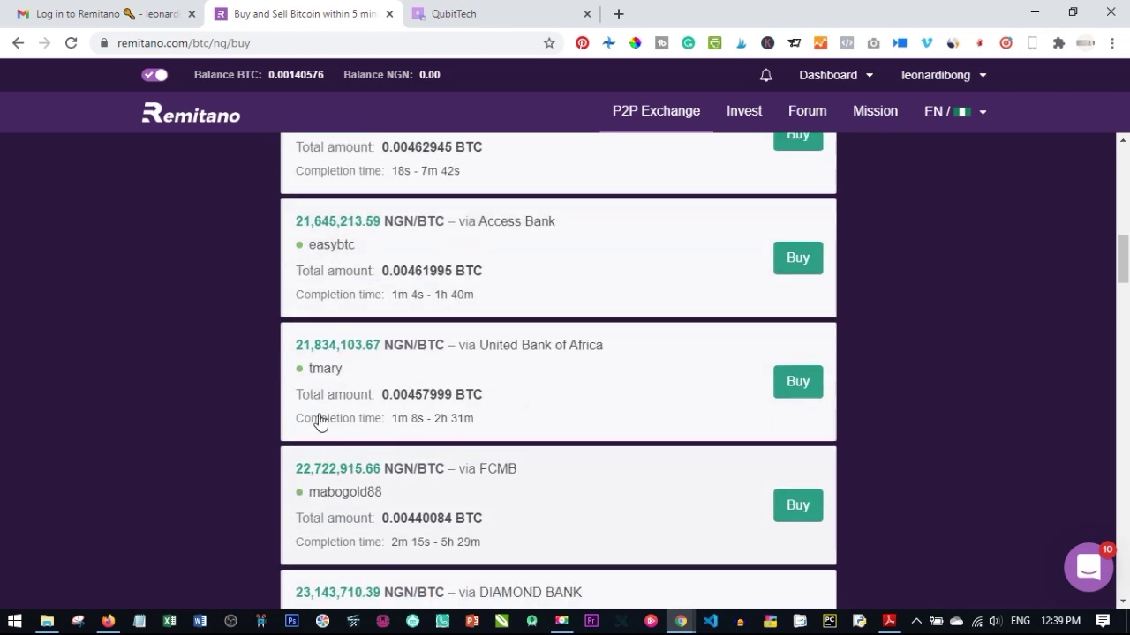
{"action": "scroll", "coordinate": [355, 398], "scroll_direction": "down", "scroll_amount": 1}
{"action": "scroll", "coordinate": [369, 490], "scroll_direction": "down", "scroll_amount": 1}
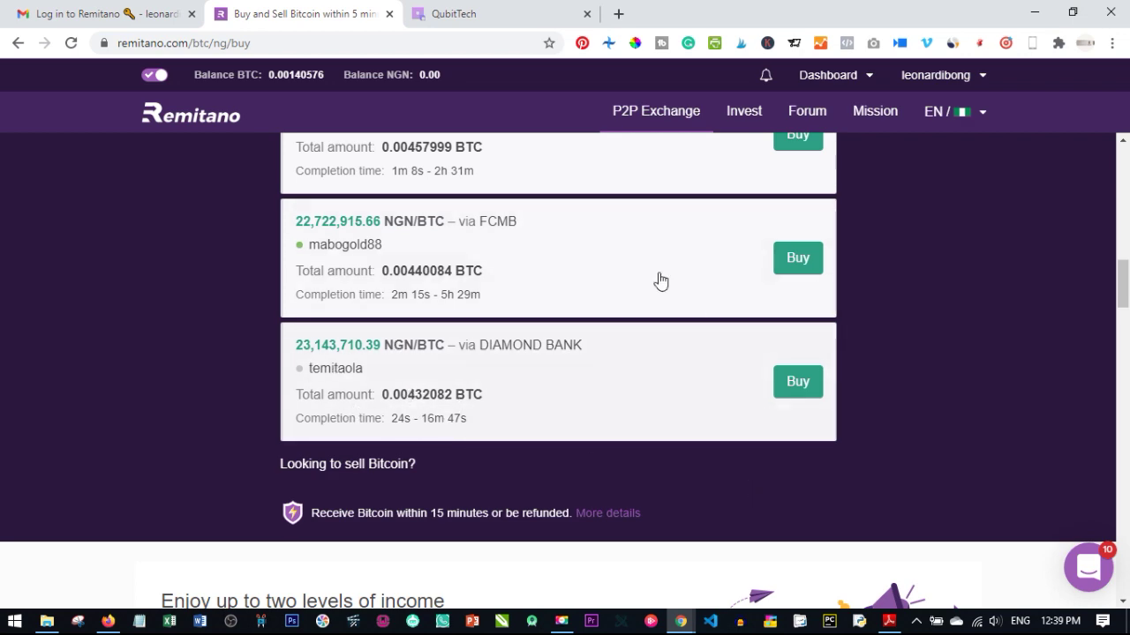
{"action": "scroll", "coordinate": [371, 388], "scroll_direction": "up", "scroll_amount": 2}
{"action": "scroll", "coordinate": [382, 395], "scroll_direction": "up", "scroll_amount": 8}
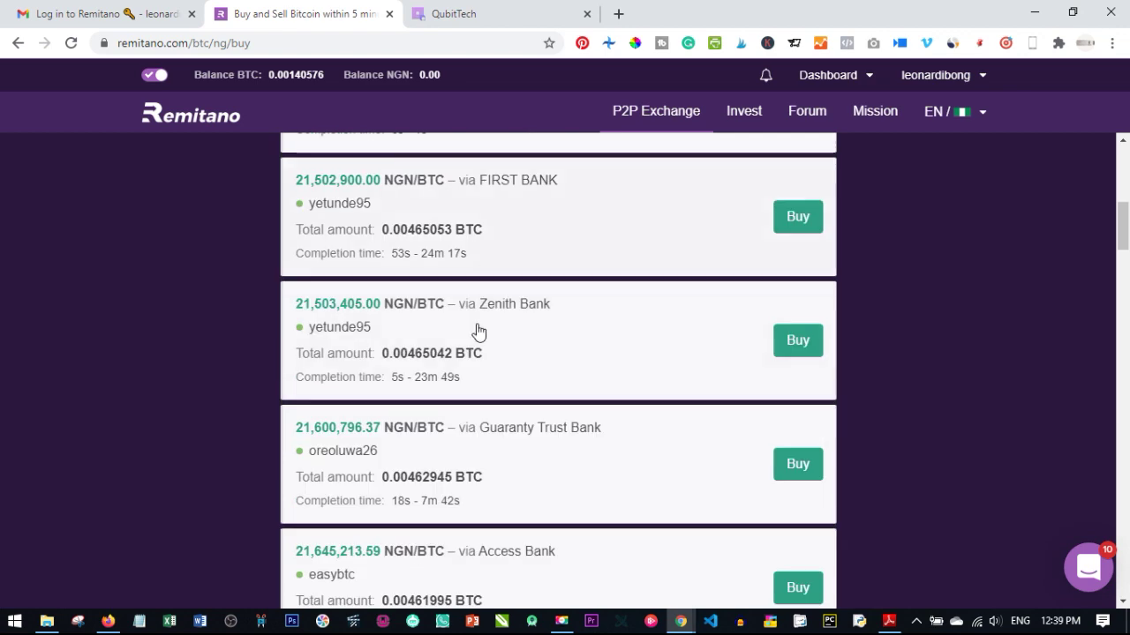
{"action": "left_click", "coordinate": [351, 393]}
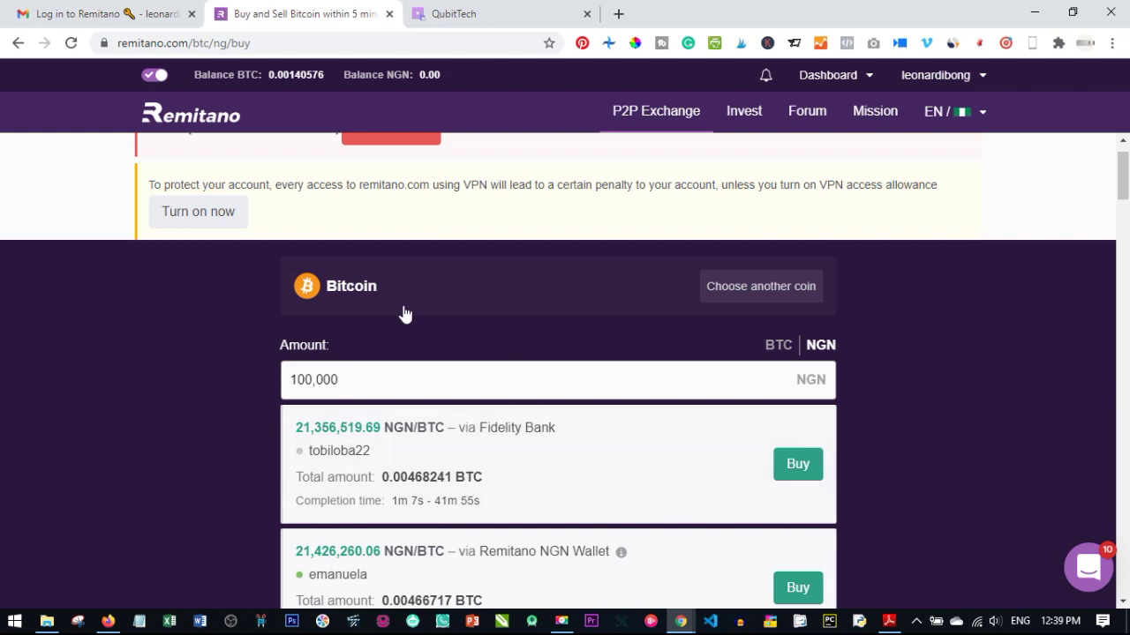
{"action": "left_click", "coordinate": [964, 365]}
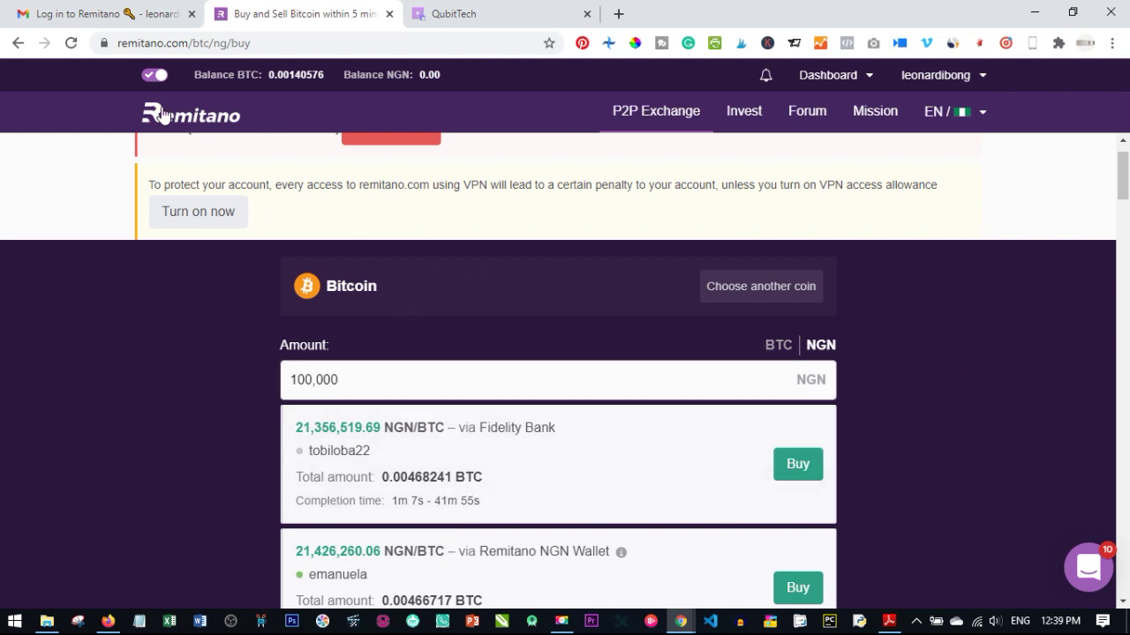
Open the Bitcoin selling form from the home page and switch its amount currency to NGN.
{"action": "left_click", "coordinate": [206, 124]}
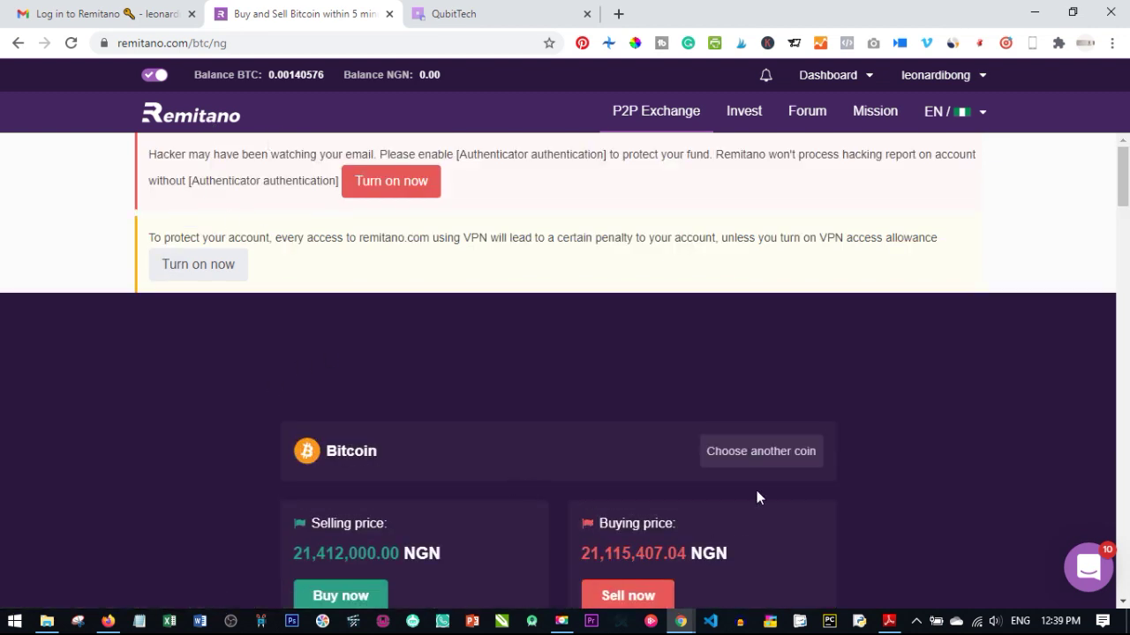
{"action": "scroll", "coordinate": [249, 320], "scroll_direction": "down", "scroll_amount": 3}
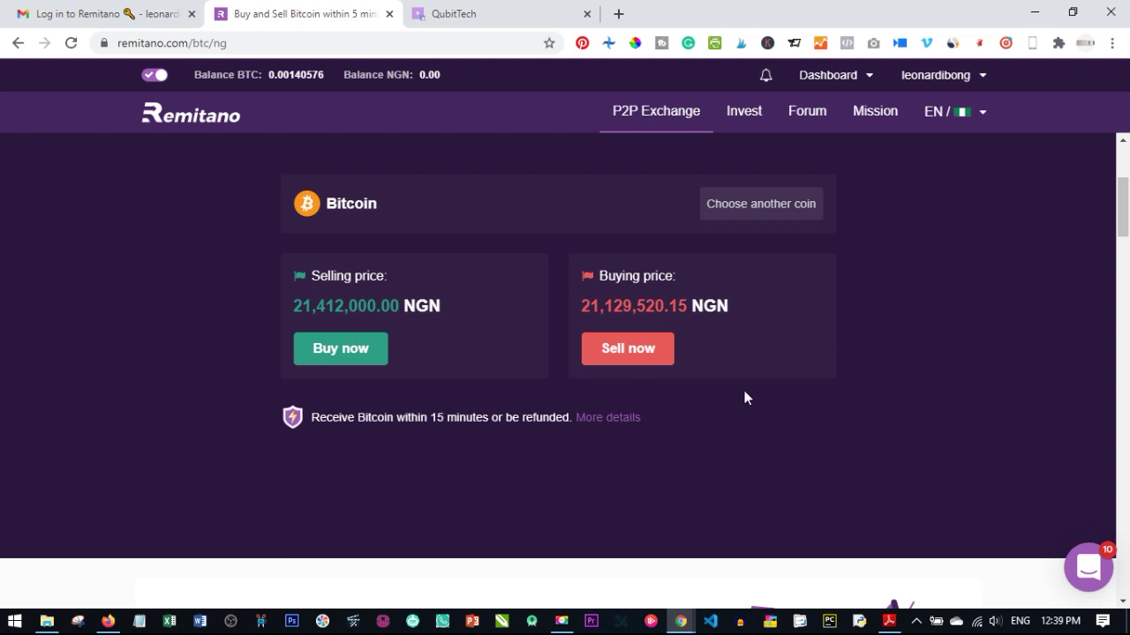
{"action": "left_click", "coordinate": [623, 351]}
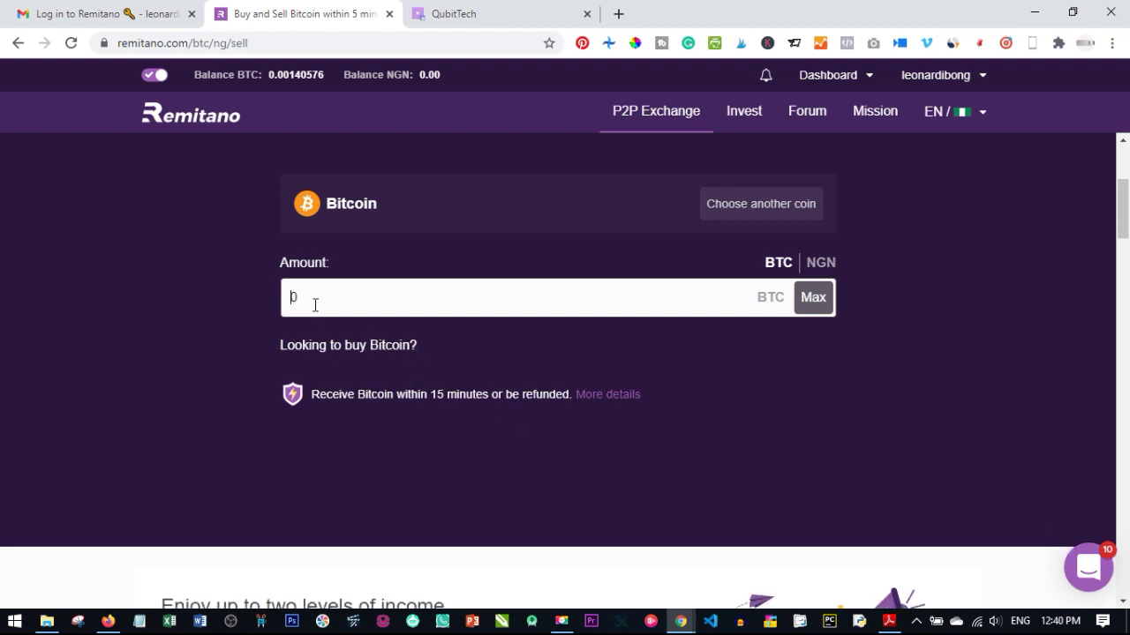
{"action": "left_click_drag", "start_coordinate": [349, 296], "coordinate": [235, 315]}
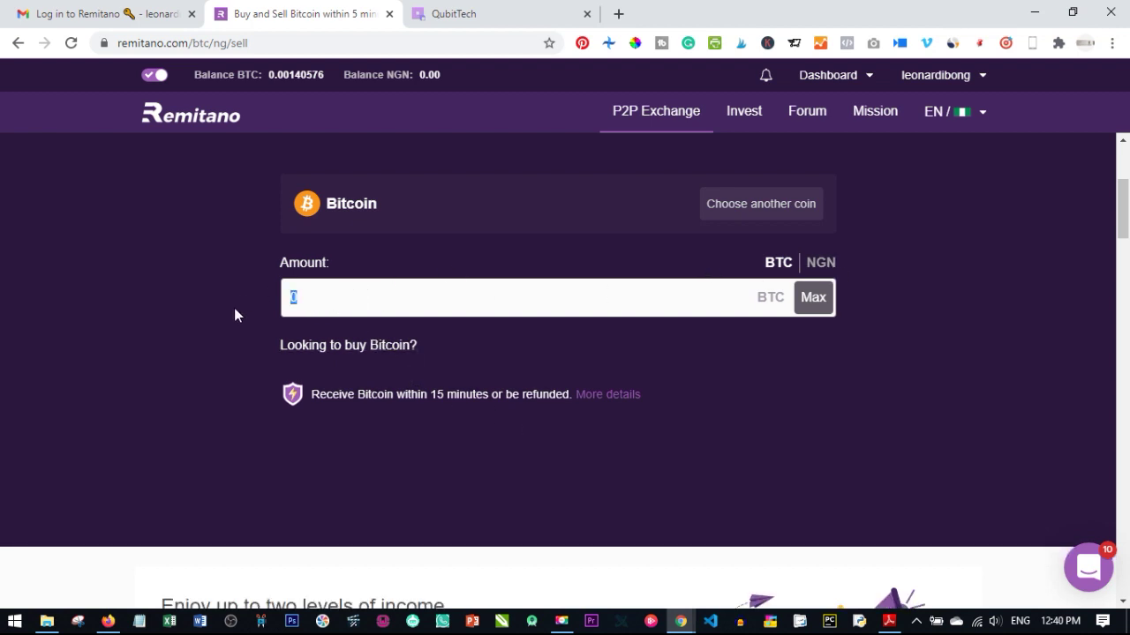
{"action": "left_click", "coordinate": [819, 266]}
{"action": "left_click_drag", "start_coordinate": [371, 302], "coordinate": [245, 293]}
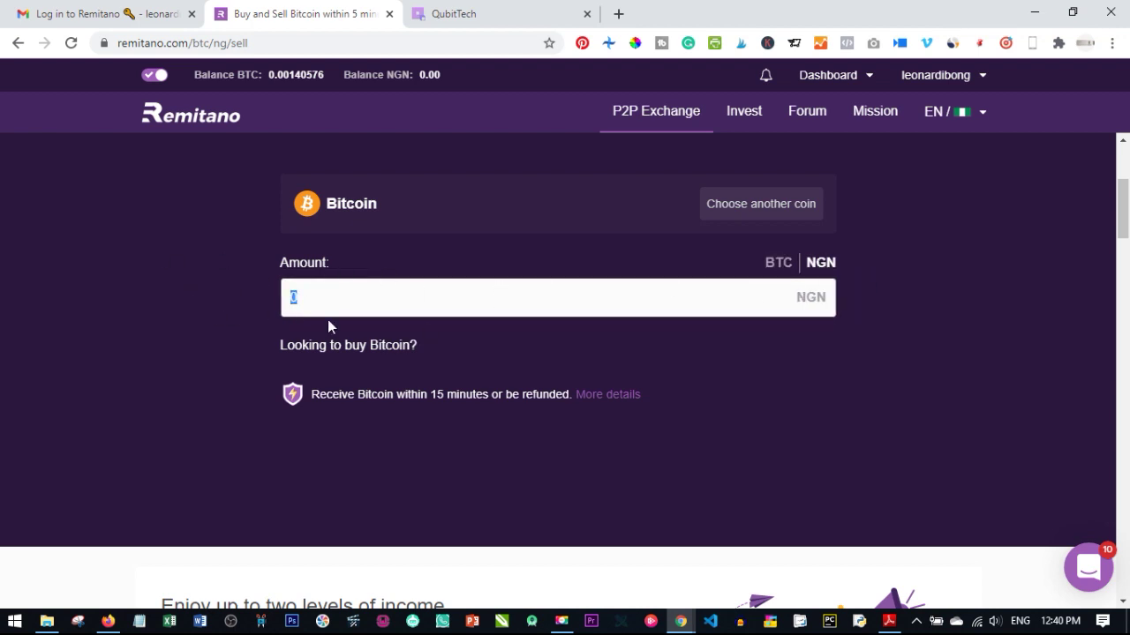
{"action": "scroll", "coordinate": [429, 424], "scroll_direction": "up", "scroll_amount": 1}
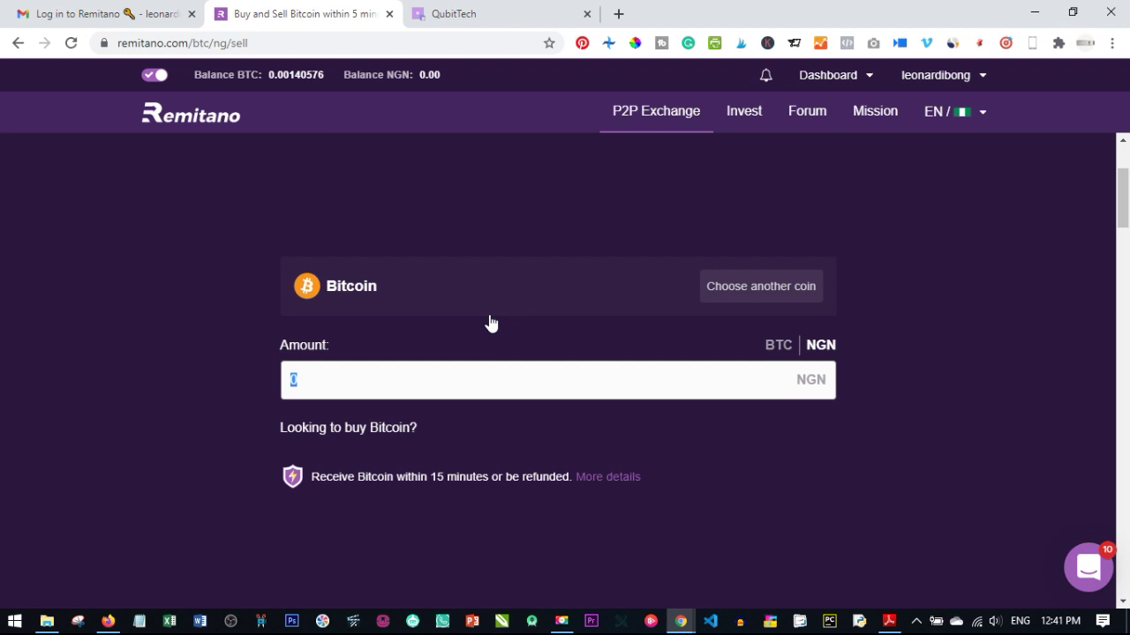
Return to the wallets page, look through the coin wallets and open the swap form for Bitcoin.
{"action": "left_click", "coordinate": [222, 124]}
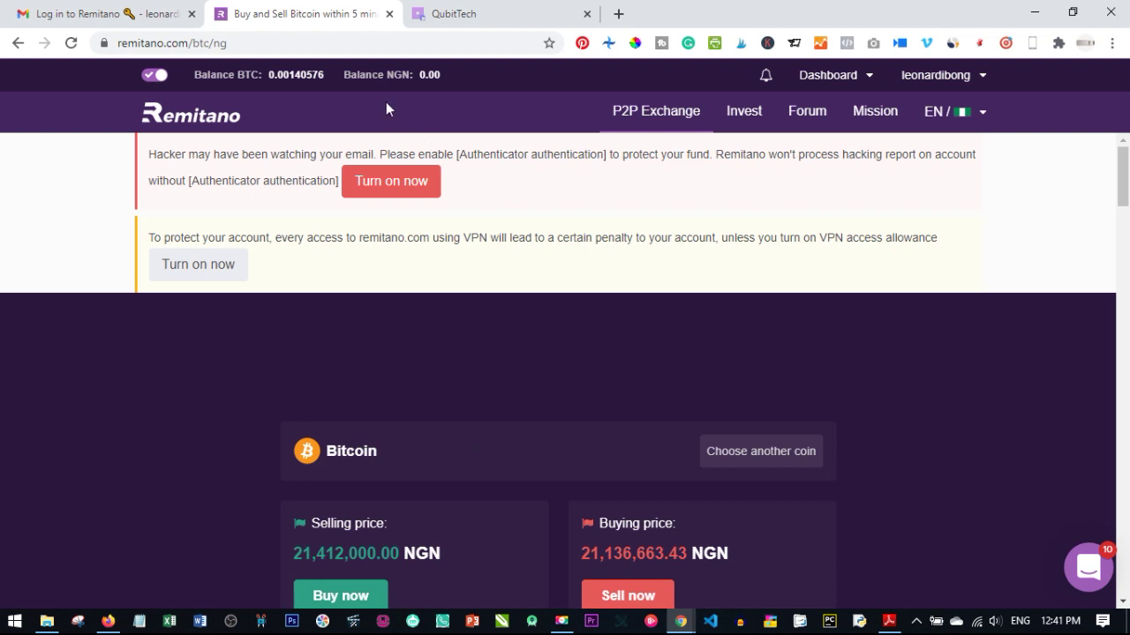
{"action": "left_click", "coordinate": [300, 83]}
{"action": "scroll", "coordinate": [581, 402], "scroll_direction": "down", "scroll_amount": 4}
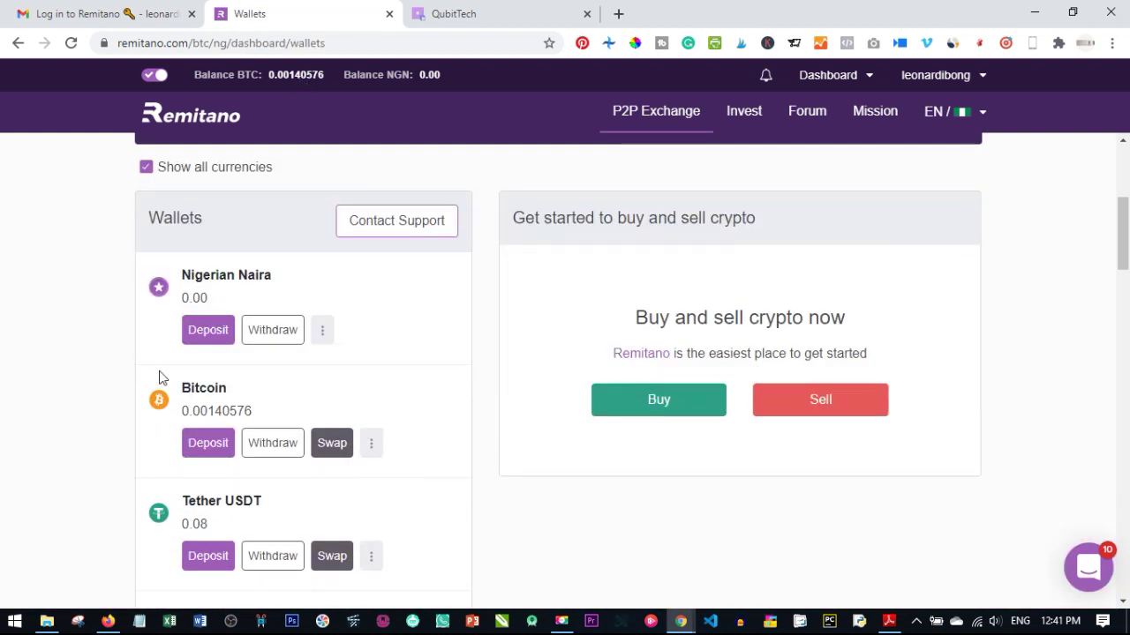
{"action": "scroll", "coordinate": [310, 389], "scroll_direction": "down", "scroll_amount": 6}
{"action": "scroll", "coordinate": [310, 406], "scroll_direction": "up", "scroll_amount": 5}
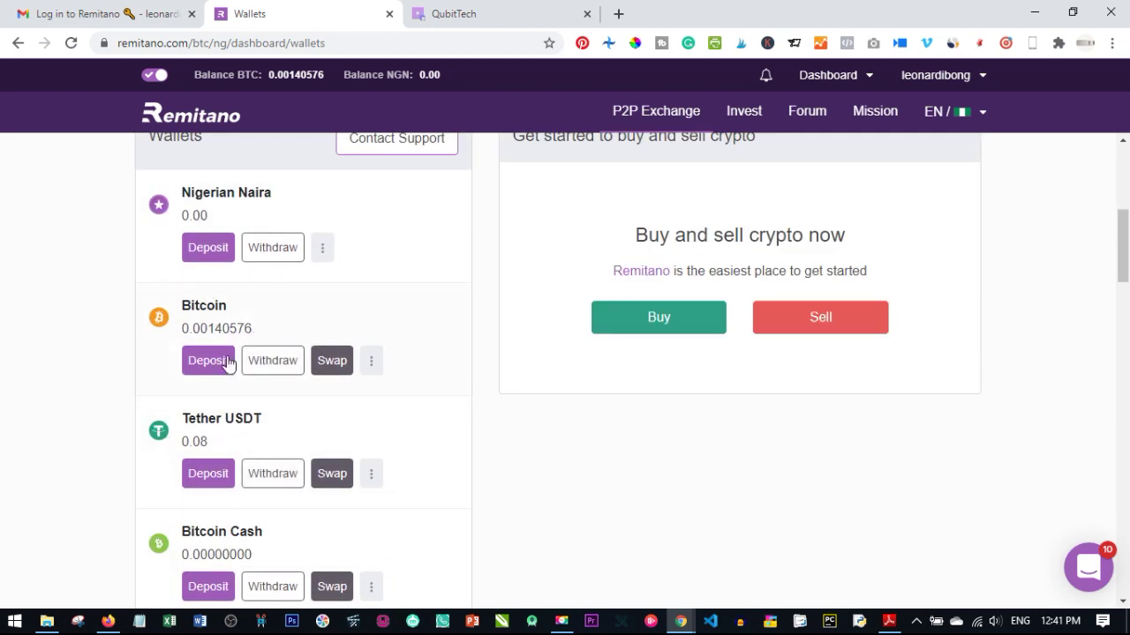
{"action": "left_click", "coordinate": [331, 360]}
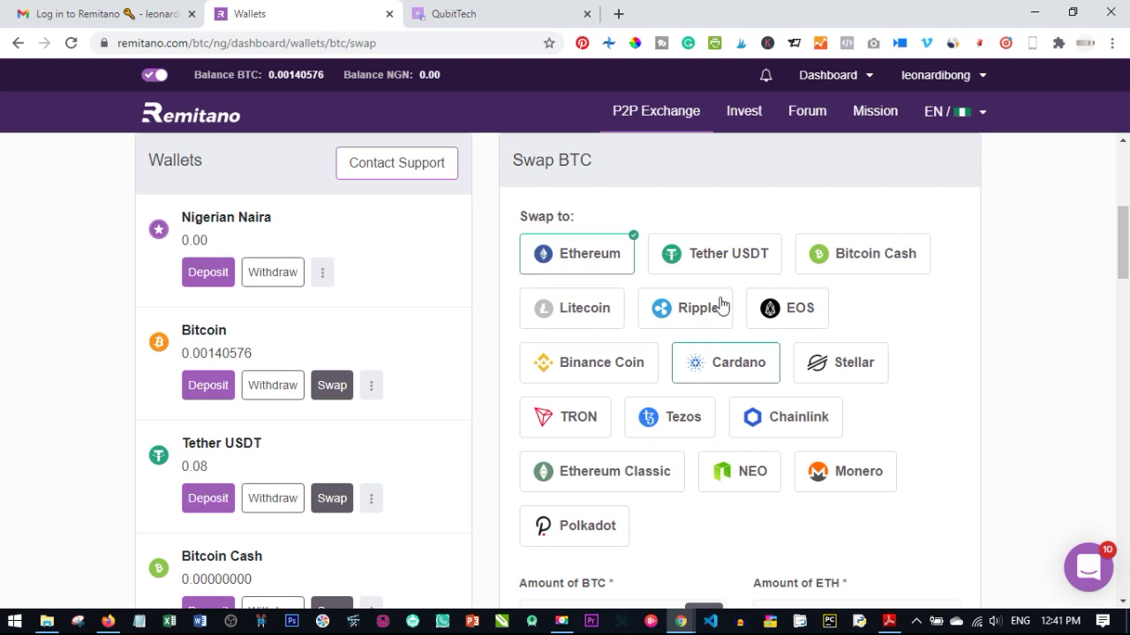
Examine the BTC swap form, covering the coins available to swap to, the amount fields, the swapping fee and the swap history.
{"action": "scroll", "coordinate": [869, 313], "scroll_direction": "down", "scroll_amount": 2}
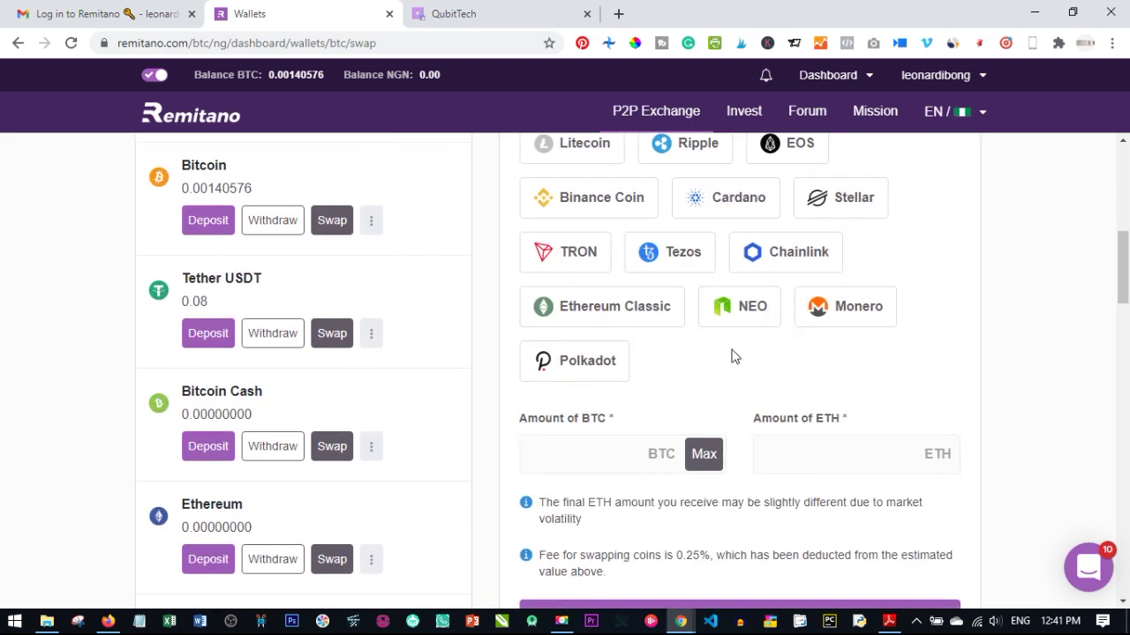
{"action": "scroll", "coordinate": [736, 344], "scroll_direction": "down", "scroll_amount": 2}
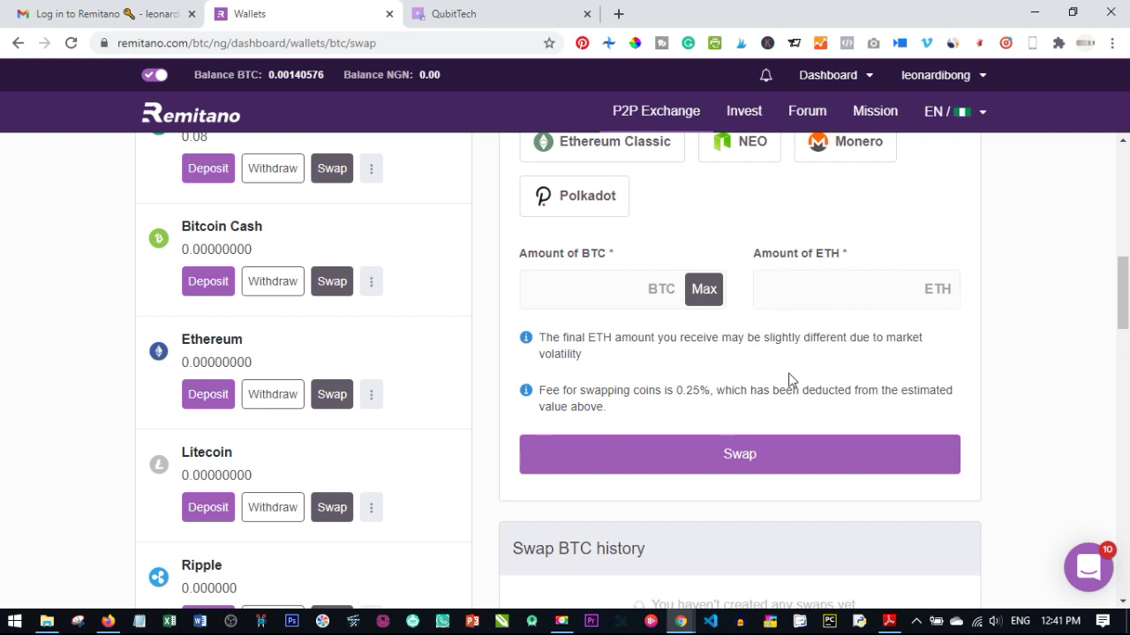
{"action": "scroll", "coordinate": [691, 406], "scroll_direction": "down", "scroll_amount": 3}
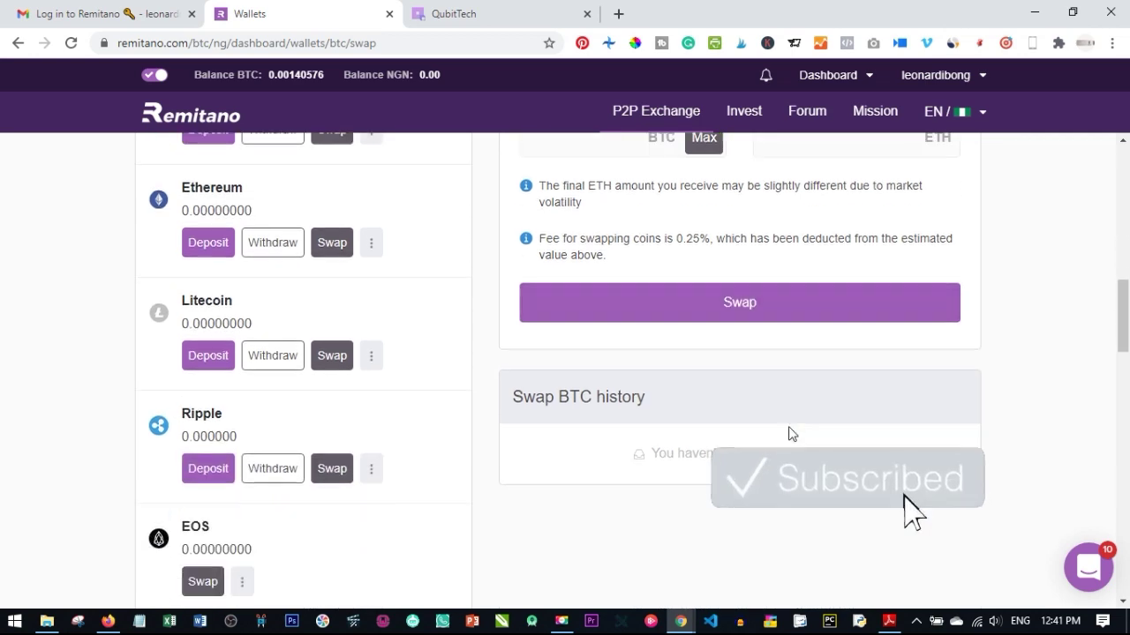
{"action": "scroll", "coordinate": [657, 413], "scroll_direction": "up", "scroll_amount": 3}
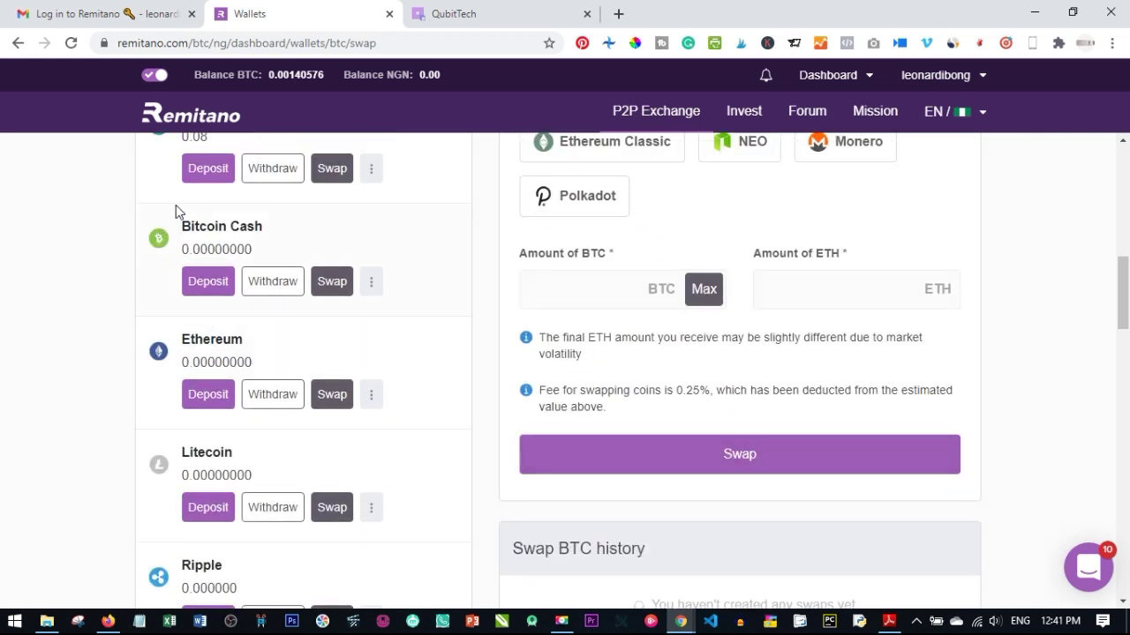
{"action": "scroll", "coordinate": [211, 304], "scroll_direction": "up", "scroll_amount": 2}
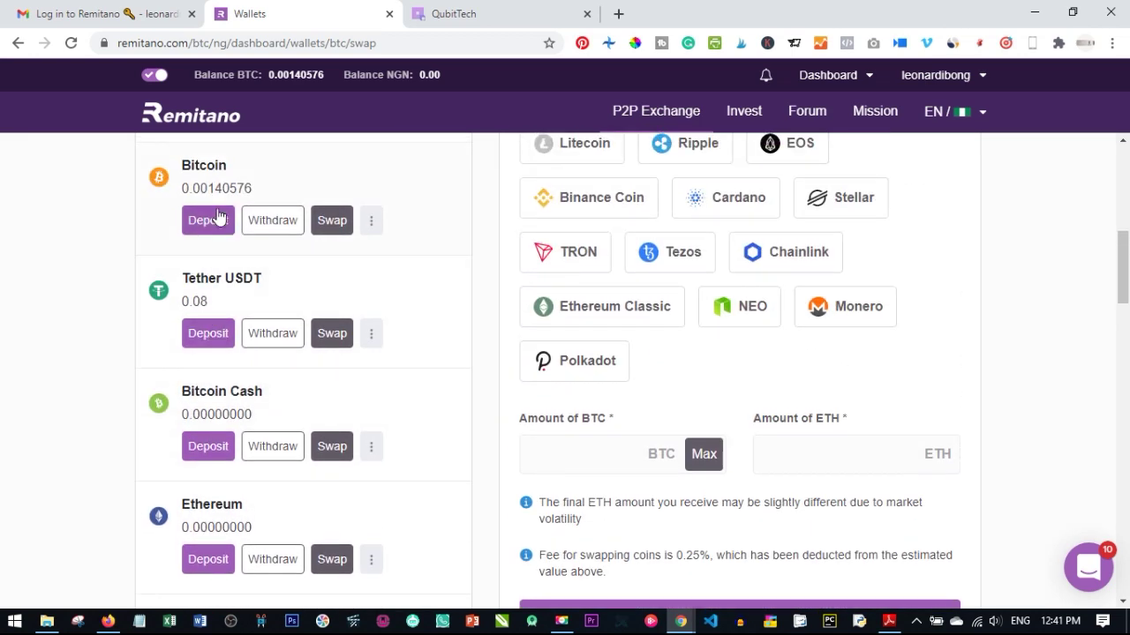
{"action": "scroll", "coordinate": [704, 257], "scroll_direction": "up", "scroll_amount": 3}
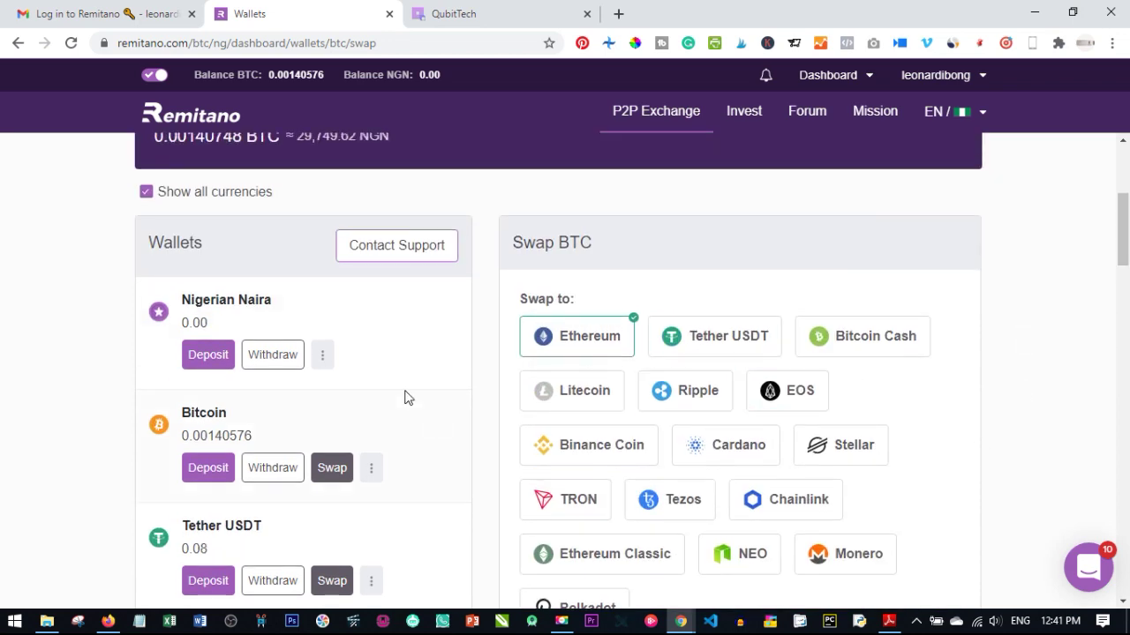
{"action": "scroll", "coordinate": [184, 415], "scroll_direction": "down", "scroll_amount": 3}
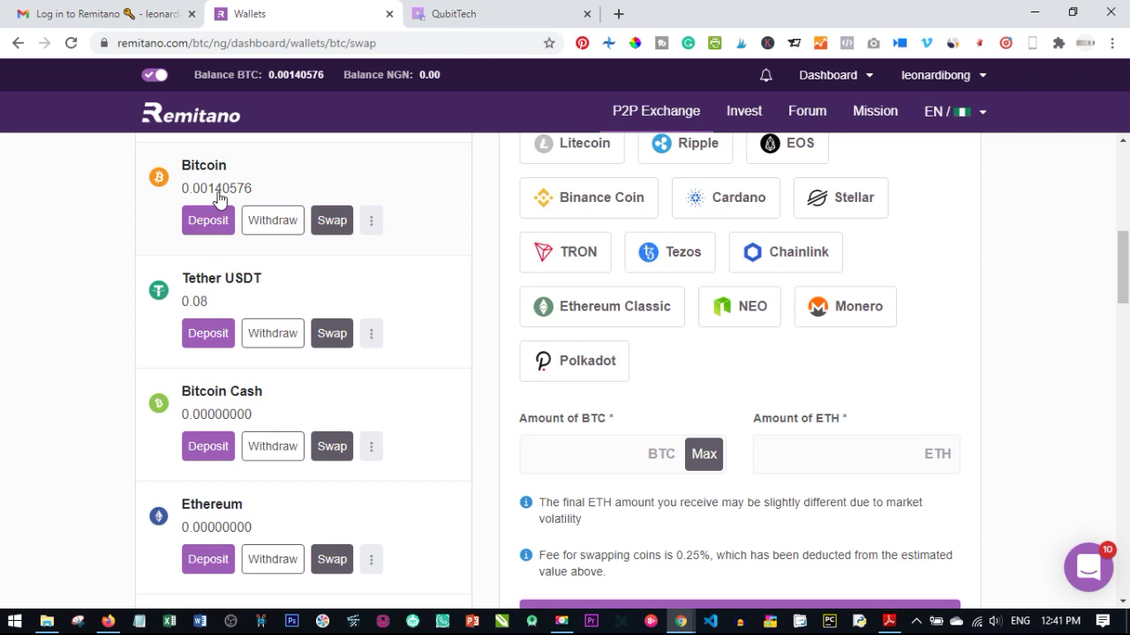
{"action": "scroll", "coordinate": [666, 441], "scroll_direction": "up", "scroll_amount": 4}
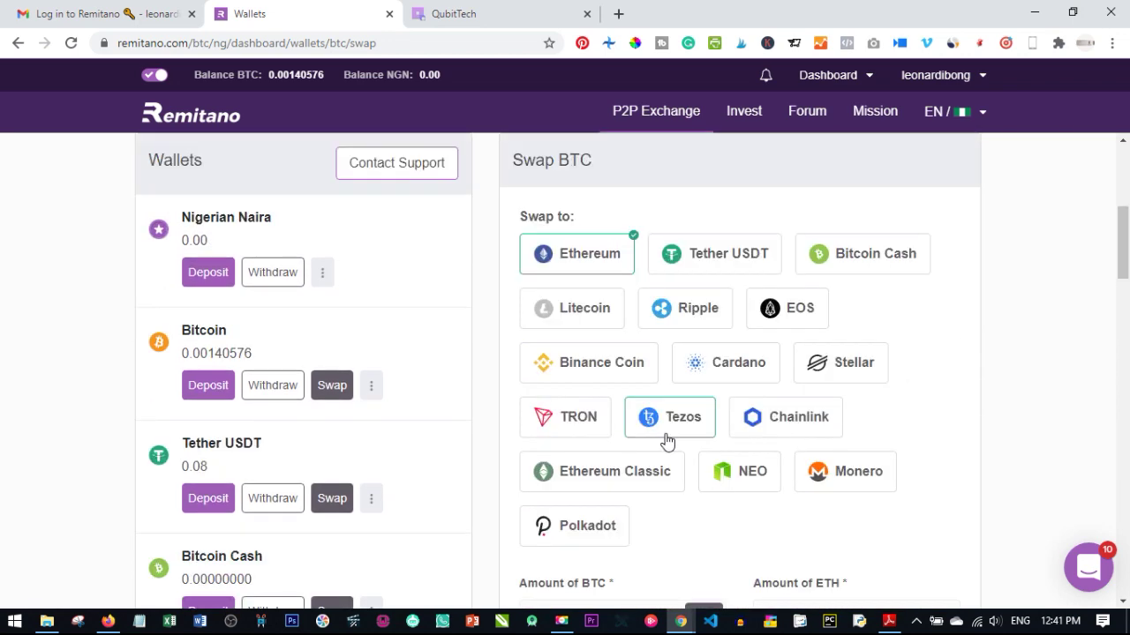
{"action": "scroll", "coordinate": [662, 435], "scroll_direction": "down", "scroll_amount": 5}
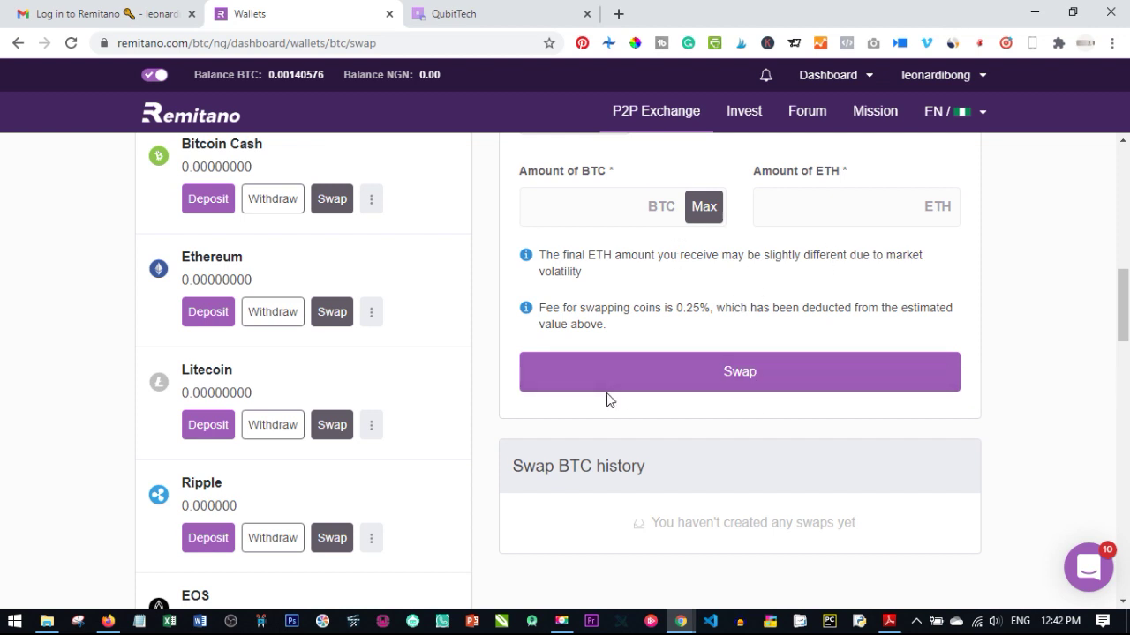
{"action": "scroll", "coordinate": [605, 399], "scroll_direction": "up", "scroll_amount": 3}
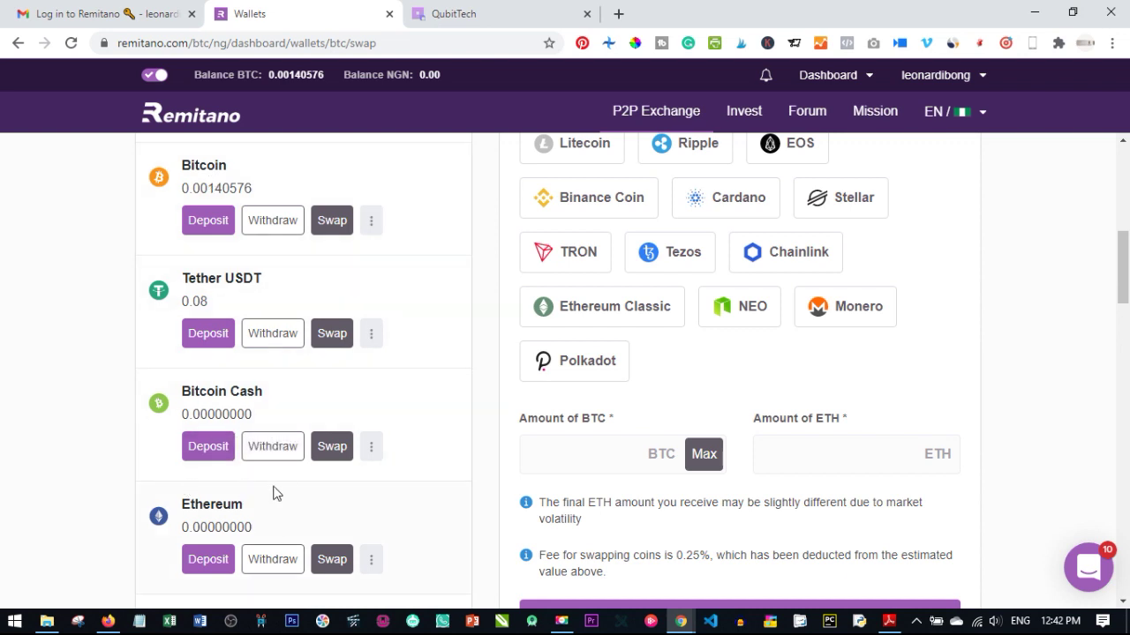
{"action": "scroll", "coordinate": [579, 438], "scroll_direction": "up", "scroll_amount": 1}
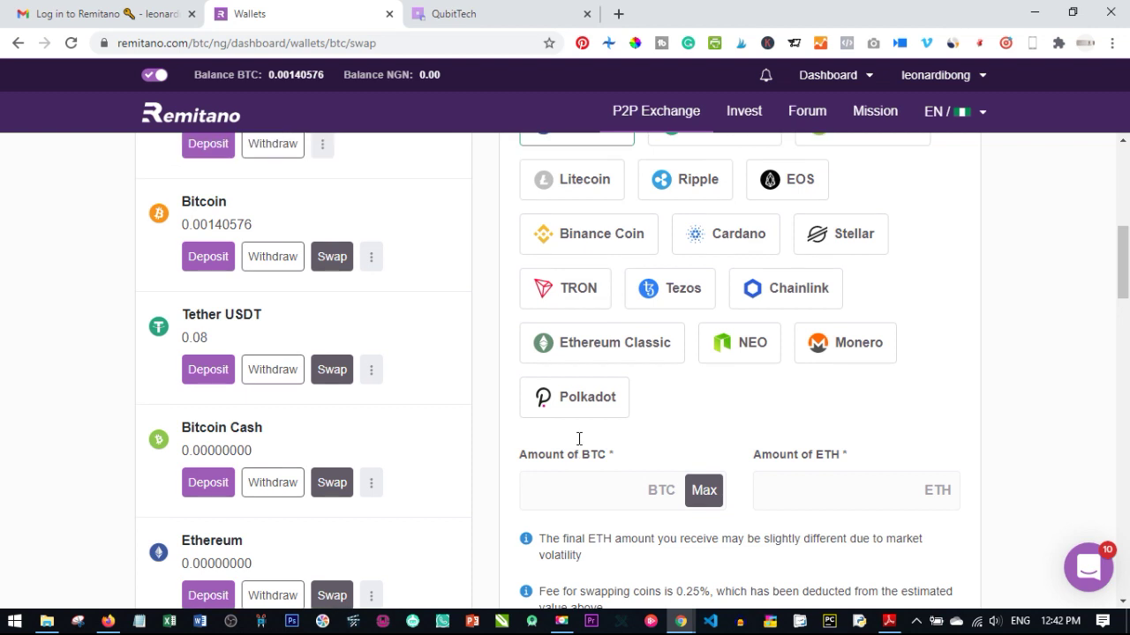
{"action": "scroll", "coordinate": [579, 439], "scroll_direction": "up", "scroll_amount": 3}
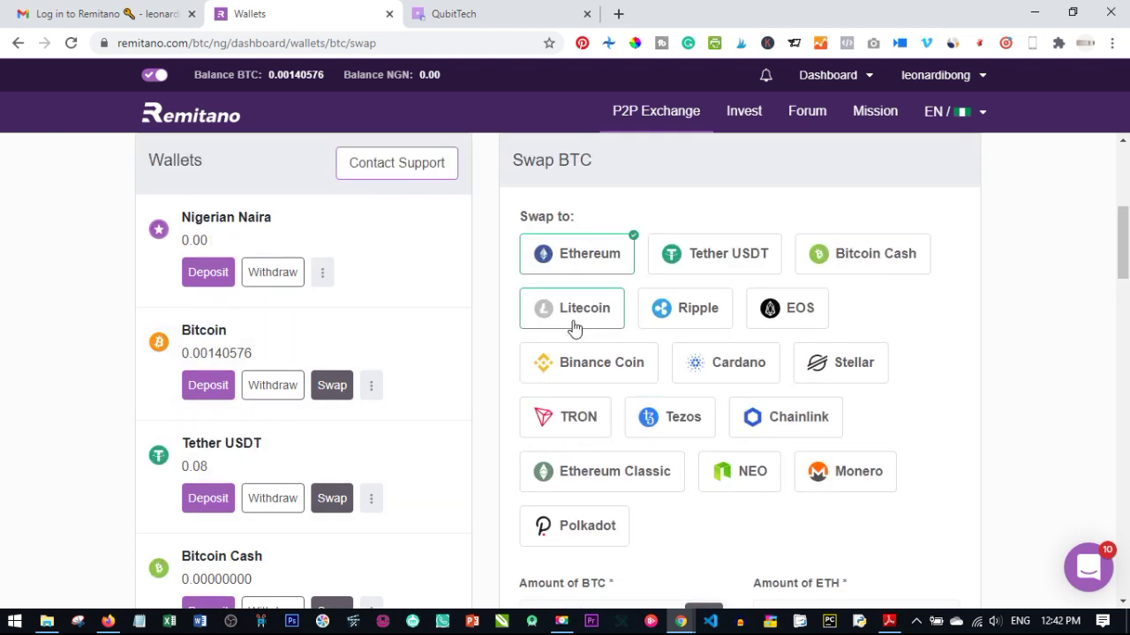
Choose TRON as the coin to swap Bitcoin to and fill in the maximum amount of 0.00140576 BTC.
{"action": "left_click", "coordinate": [575, 418]}
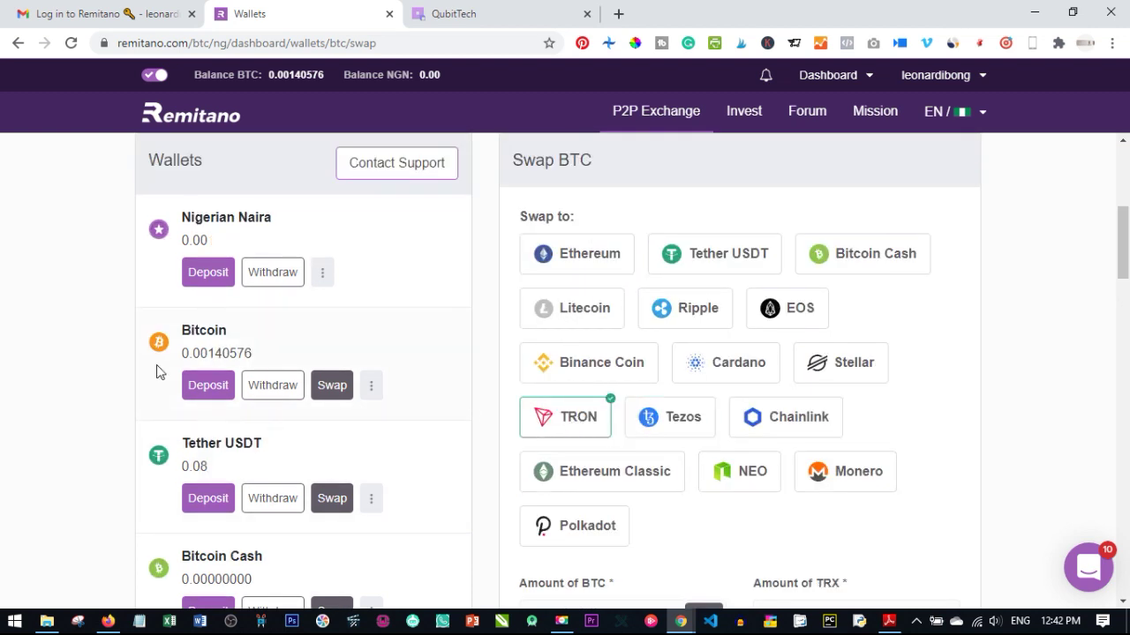
{"action": "scroll", "coordinate": [582, 415], "scroll_direction": "down", "scroll_amount": 4}
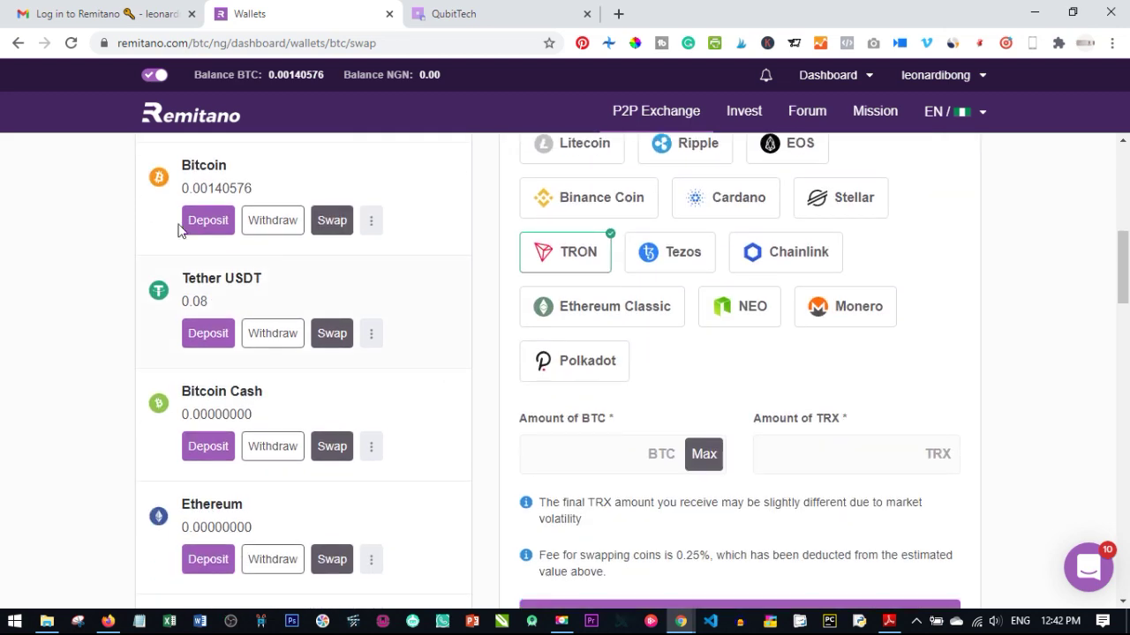
{"action": "scroll", "coordinate": [609, 300], "scroll_direction": "down", "scroll_amount": 4}
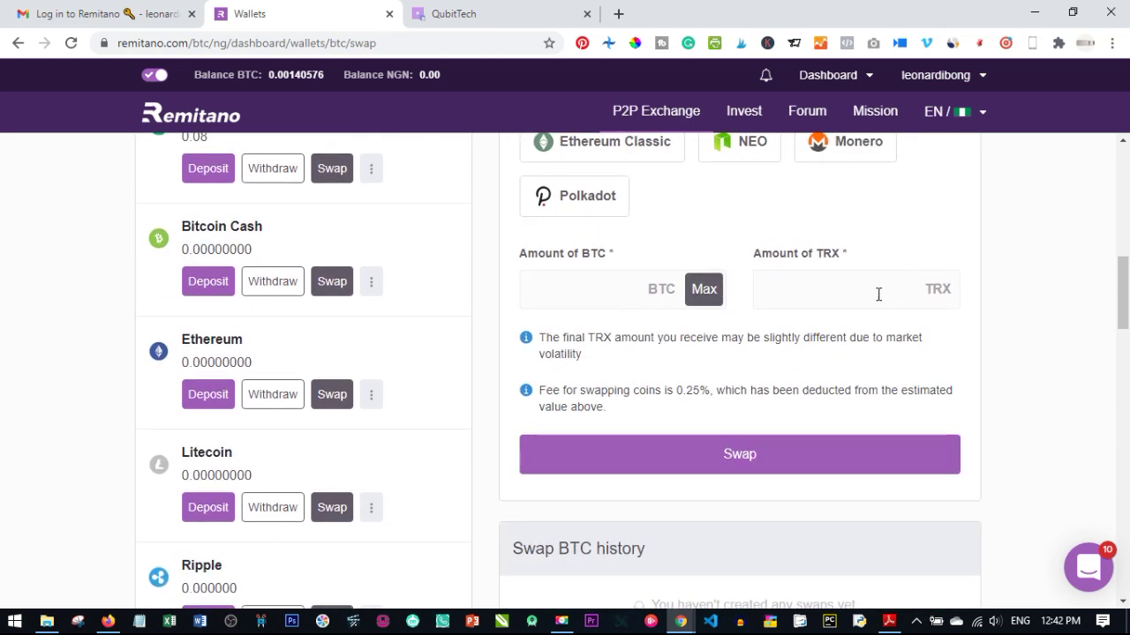
{"action": "left_click", "coordinate": [707, 298]}
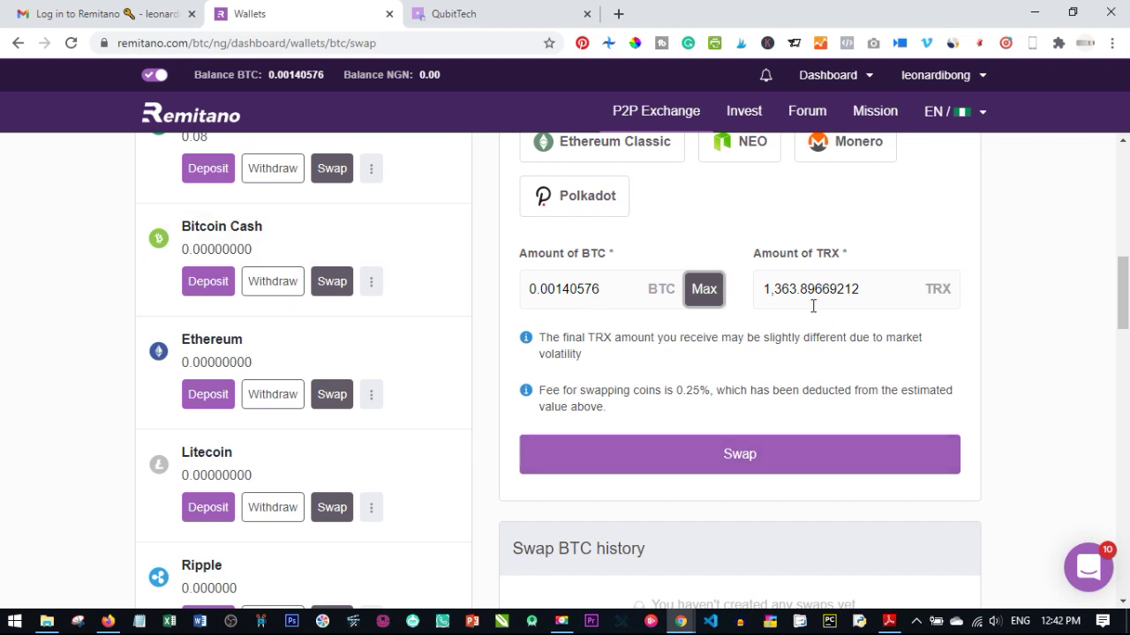
Open the swap form for Tether USDT and fill in the maximum amount of 0.08 USDT.
{"action": "scroll", "coordinate": [772, 382], "scroll_direction": "up", "scroll_amount": 1}
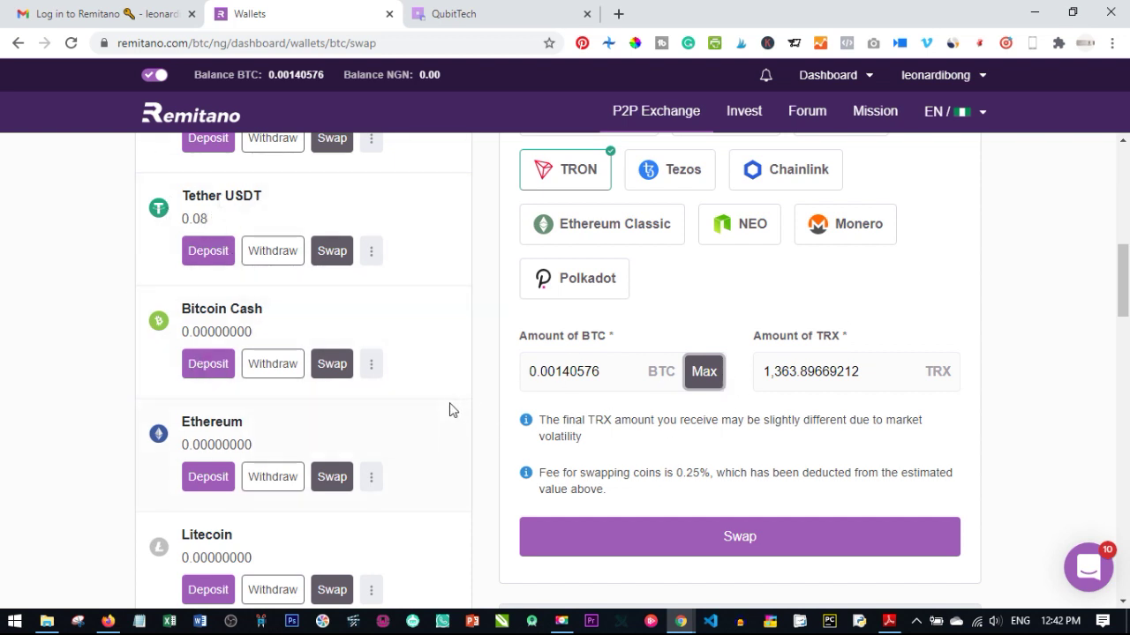
{"action": "scroll", "coordinate": [668, 328], "scroll_direction": "up", "scroll_amount": 1}
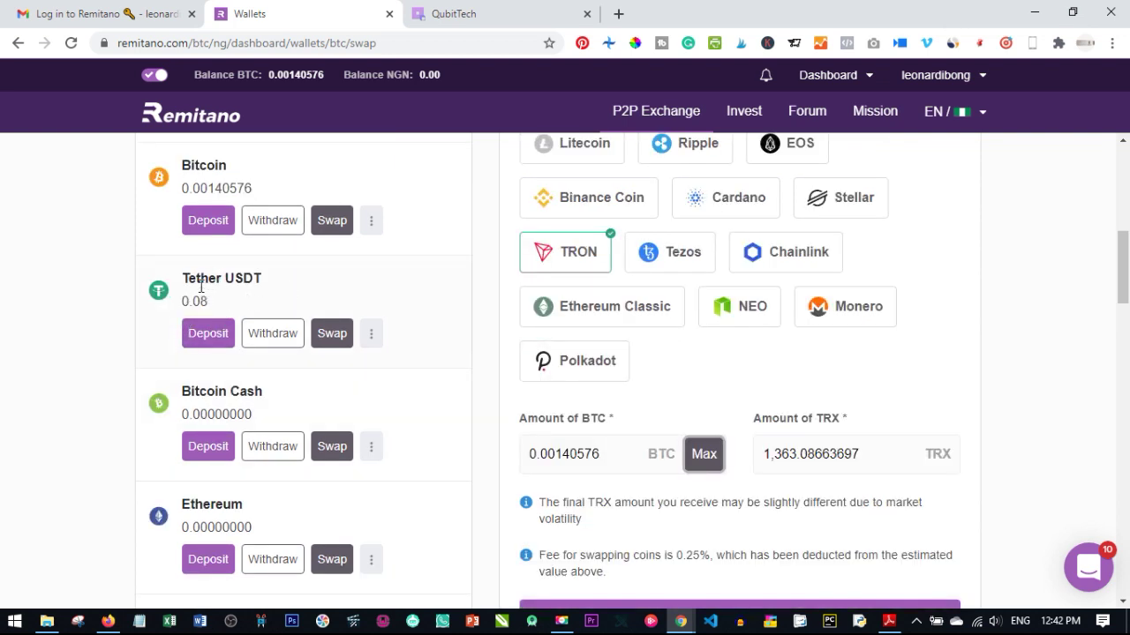
{"action": "left_click", "coordinate": [336, 335]}
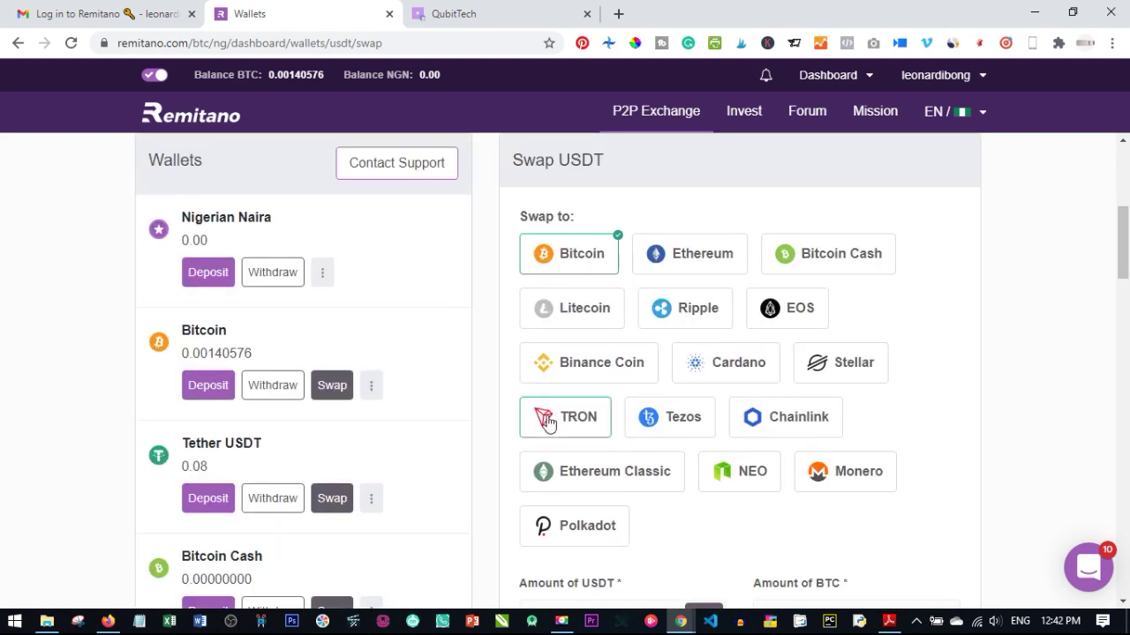
{"action": "scroll", "coordinate": [547, 421], "scroll_direction": "down", "scroll_amount": 1}
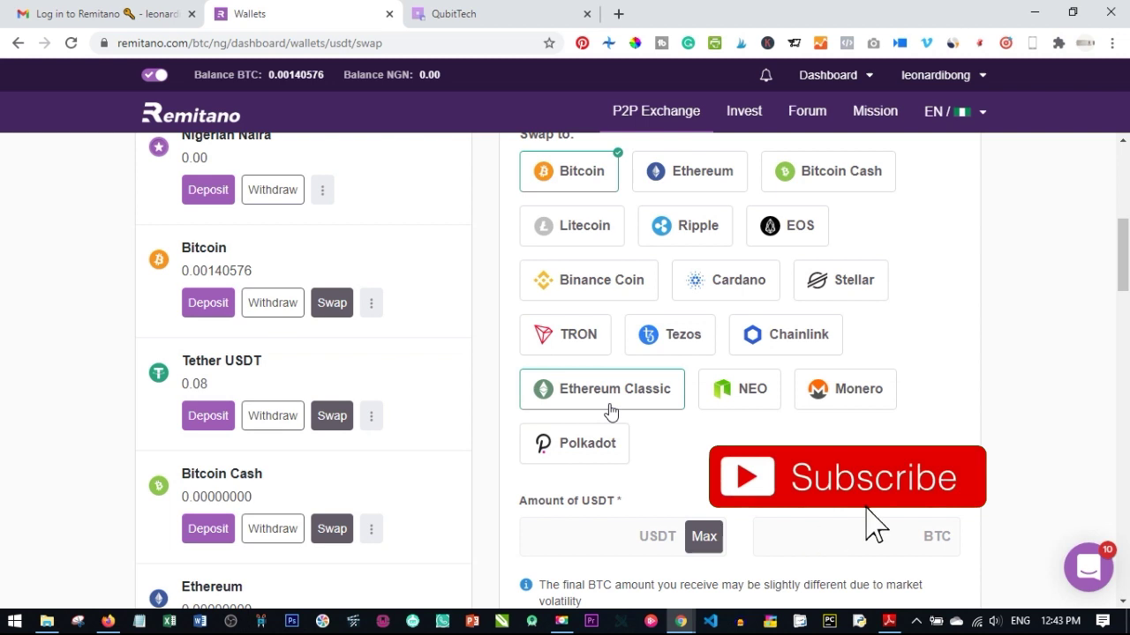
{"action": "scroll", "coordinate": [613, 409], "scroll_direction": "down", "scroll_amount": 1}
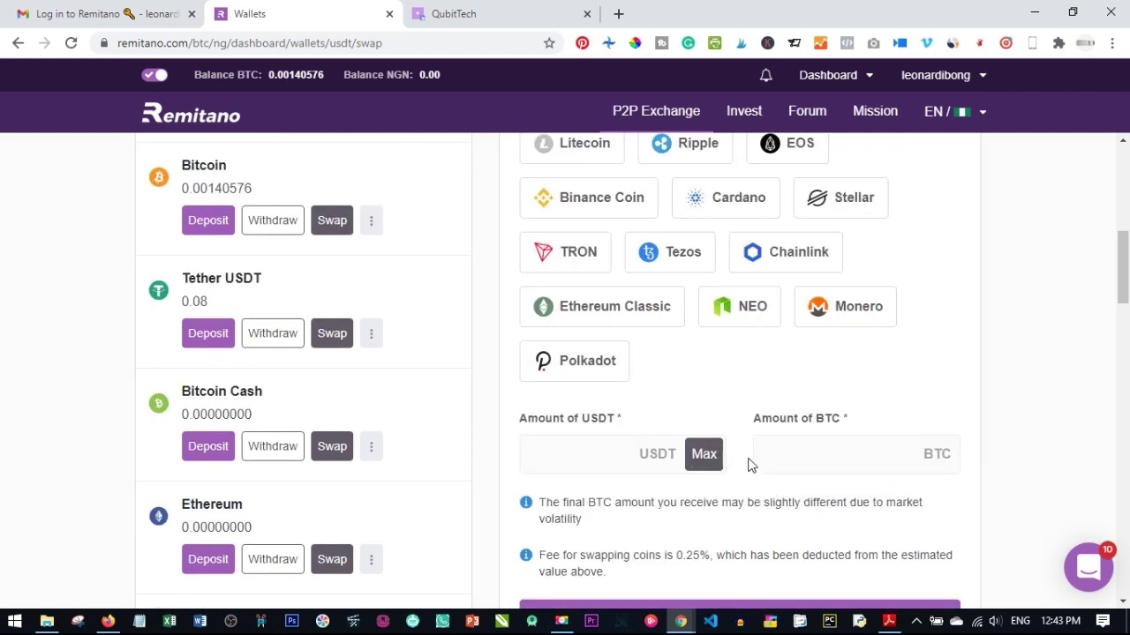
{"action": "left_click", "coordinate": [706, 453]}
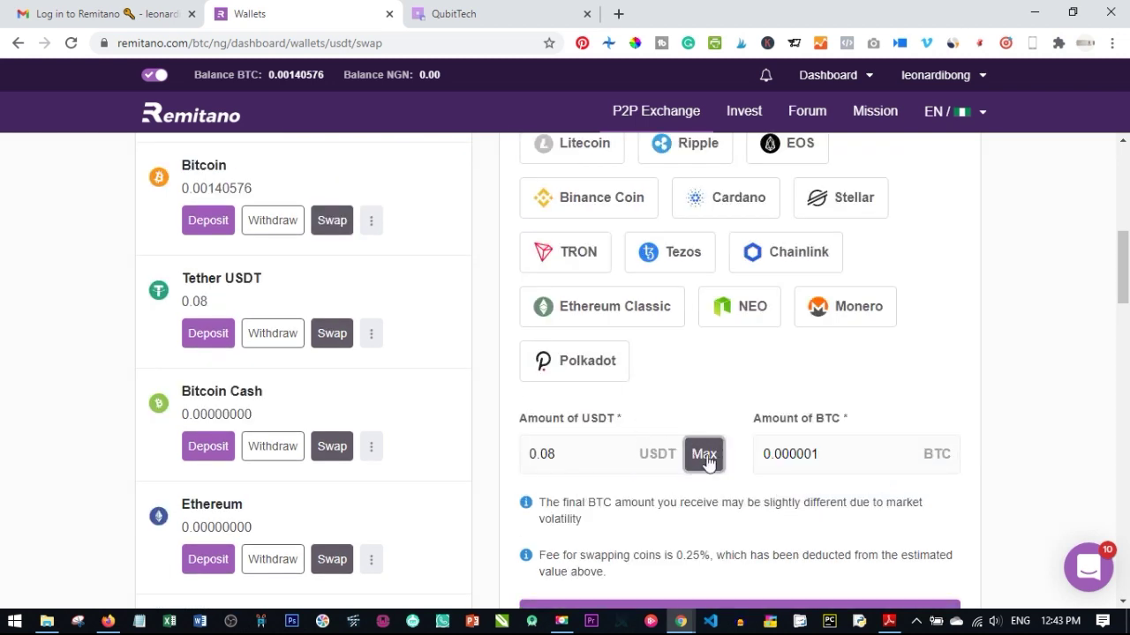
Choose TRON as the coin to swap USDT to and try to submit the swap of 0.08 USDT.
{"action": "scroll", "coordinate": [706, 434], "scroll_direction": "up", "scroll_amount": 1}
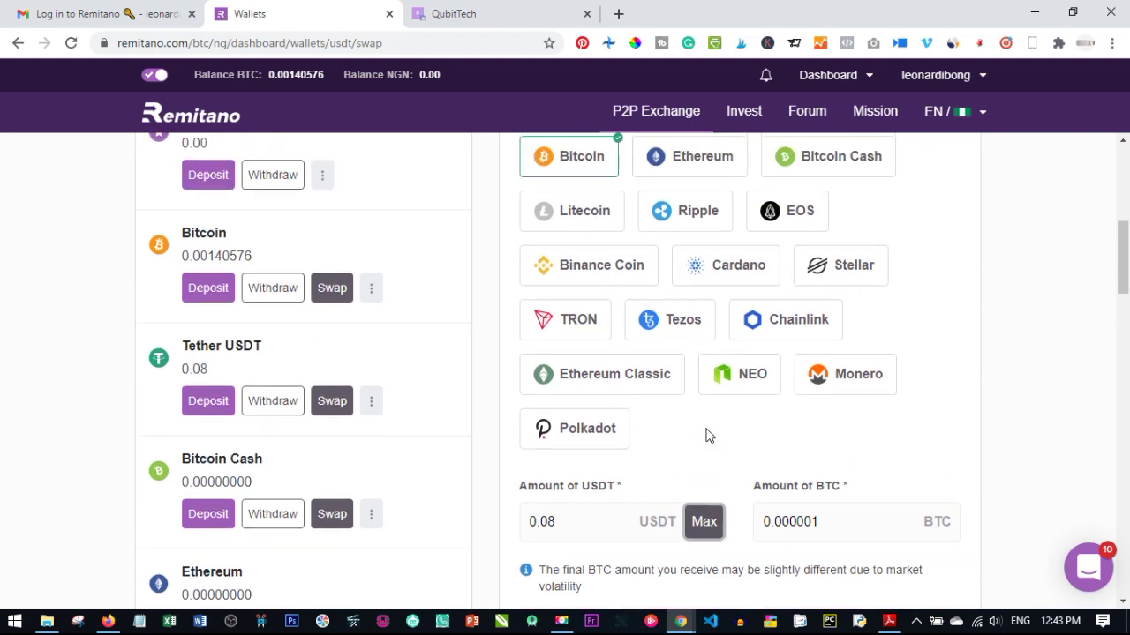
{"action": "left_click", "coordinate": [570, 345]}
{"action": "scroll", "coordinate": [795, 459], "scroll_direction": "down", "scroll_amount": 1}
{"action": "scroll", "coordinate": [806, 440], "scroll_direction": "down", "scroll_amount": 4}
{"action": "scroll", "coordinate": [807, 444], "scroll_direction": "up", "scroll_amount": 3}
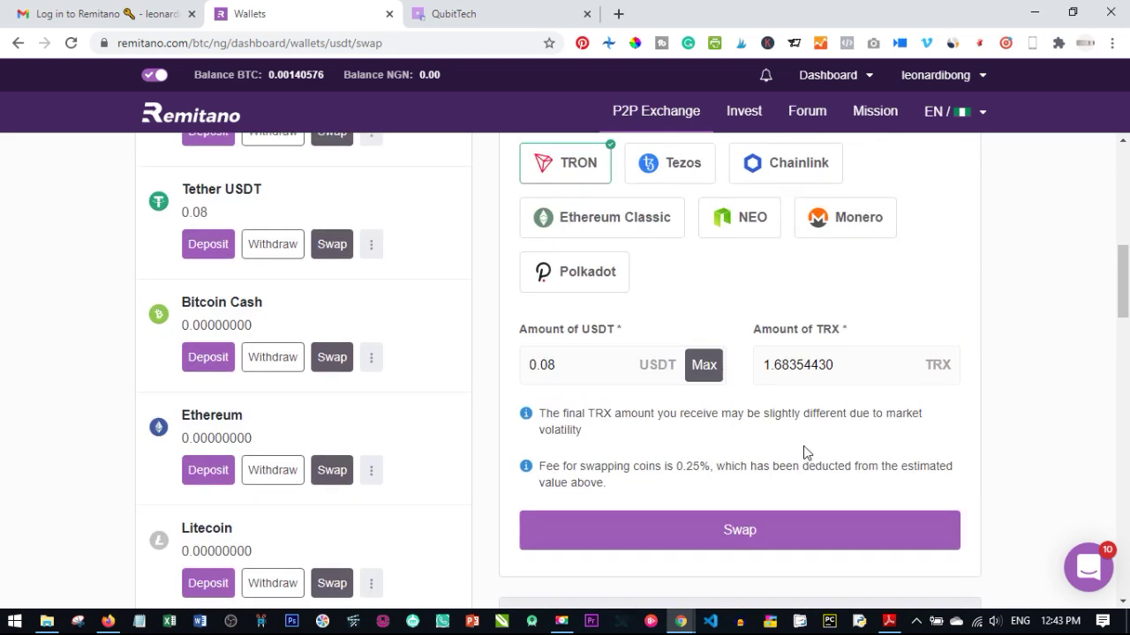
{"action": "left_click", "coordinate": [748, 538]}
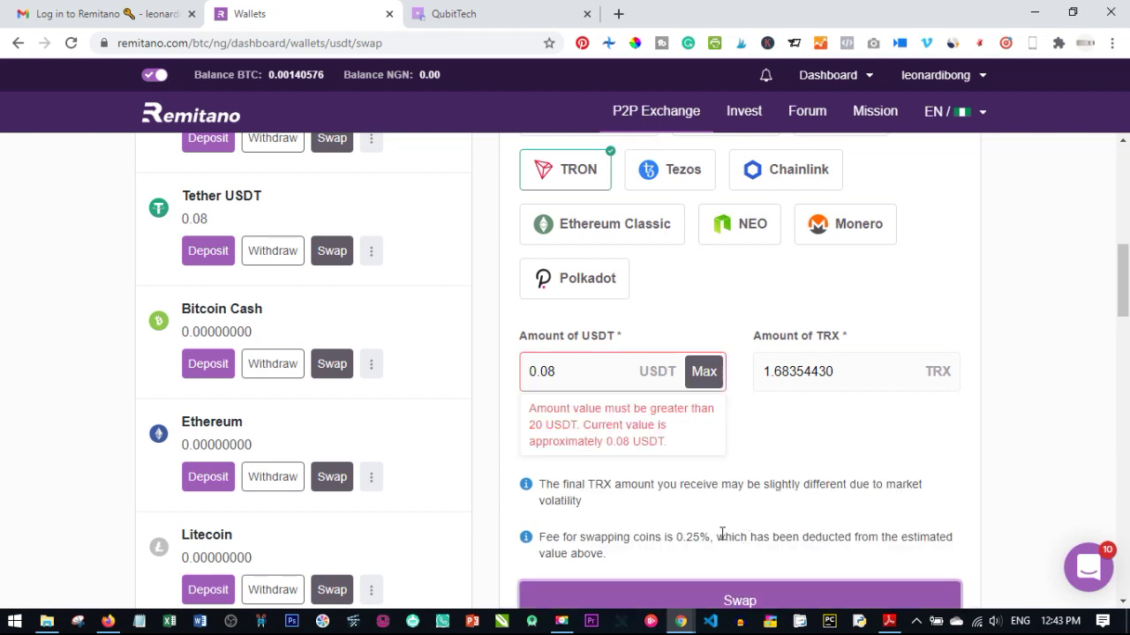
{"action": "double_click", "coordinate": [536, 425]}
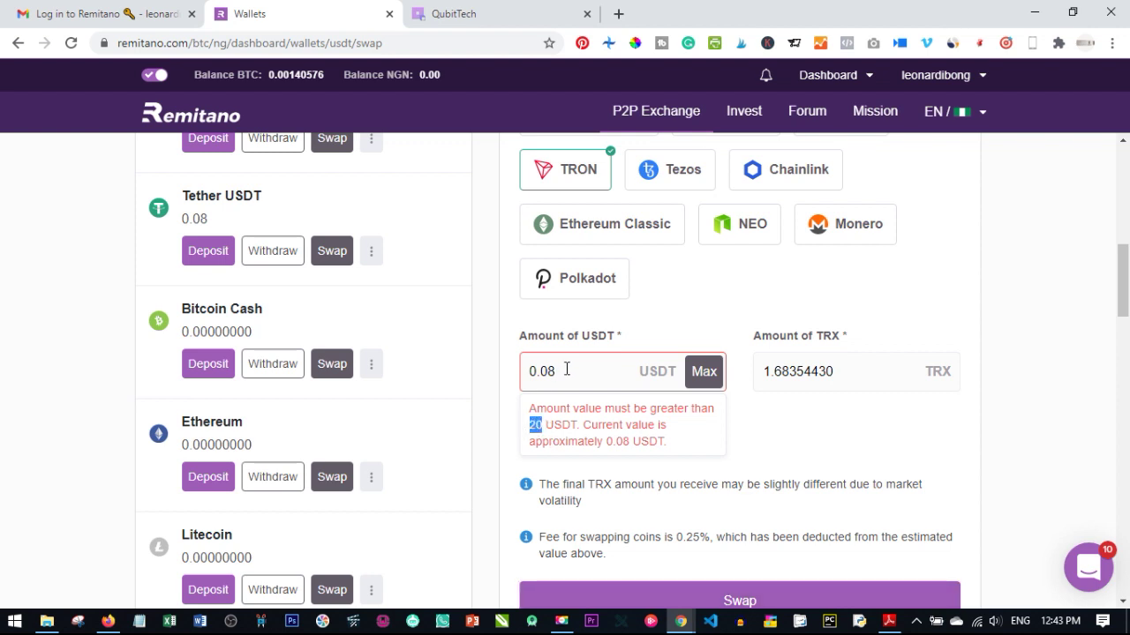
{"action": "left_click", "coordinate": [511, 417]}
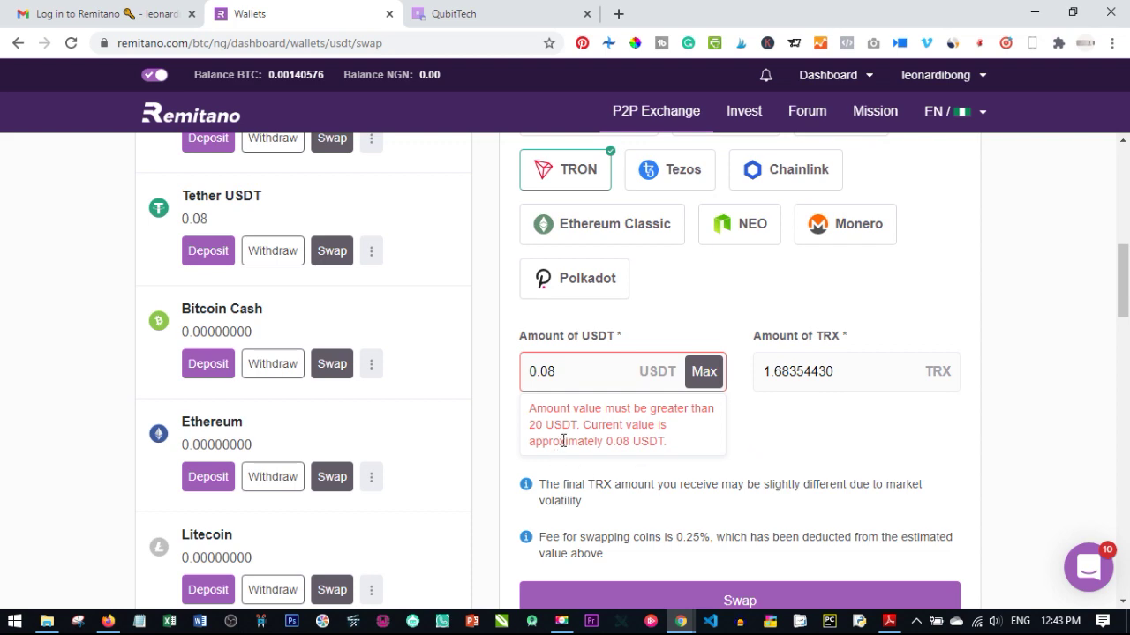
Return to the Remitano home page and review the Bitcoin selling and buying prices and the account security notices.
{"action": "scroll", "coordinate": [362, 428], "scroll_direction": "up", "scroll_amount": 3}
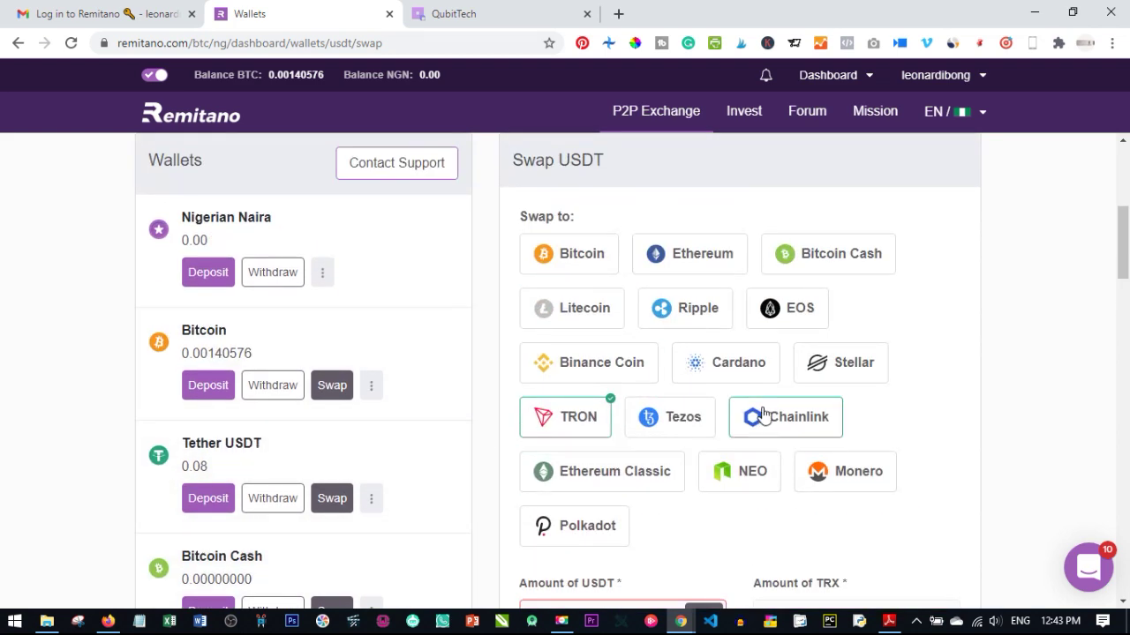
{"action": "scroll", "coordinate": [764, 411], "scroll_direction": "up", "scroll_amount": 3}
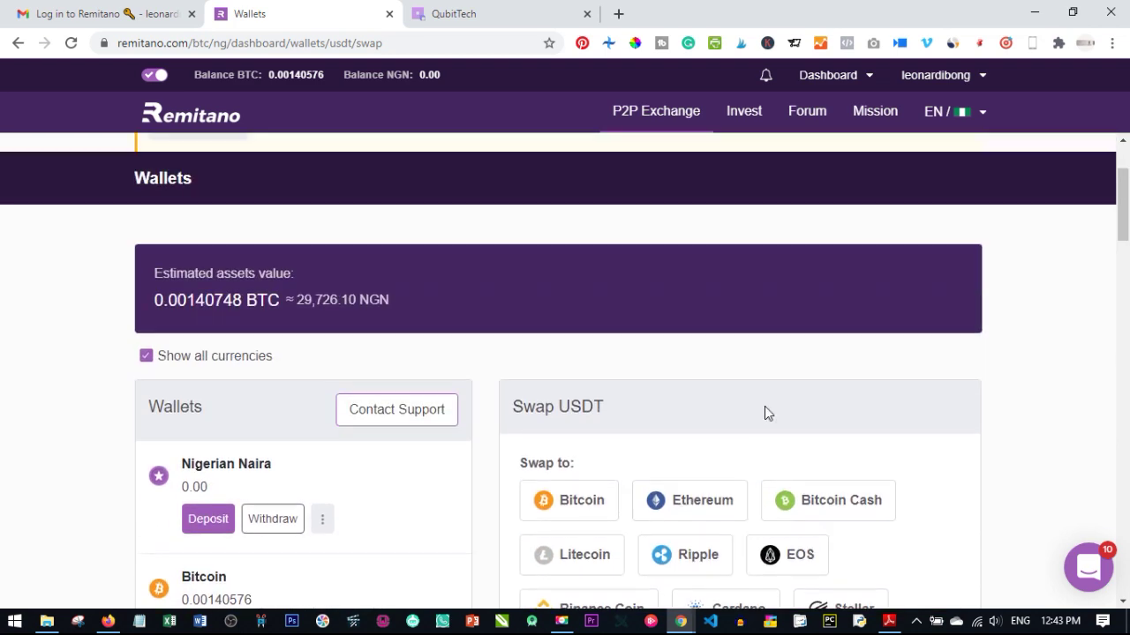
{"action": "left_click", "coordinate": [200, 123]}
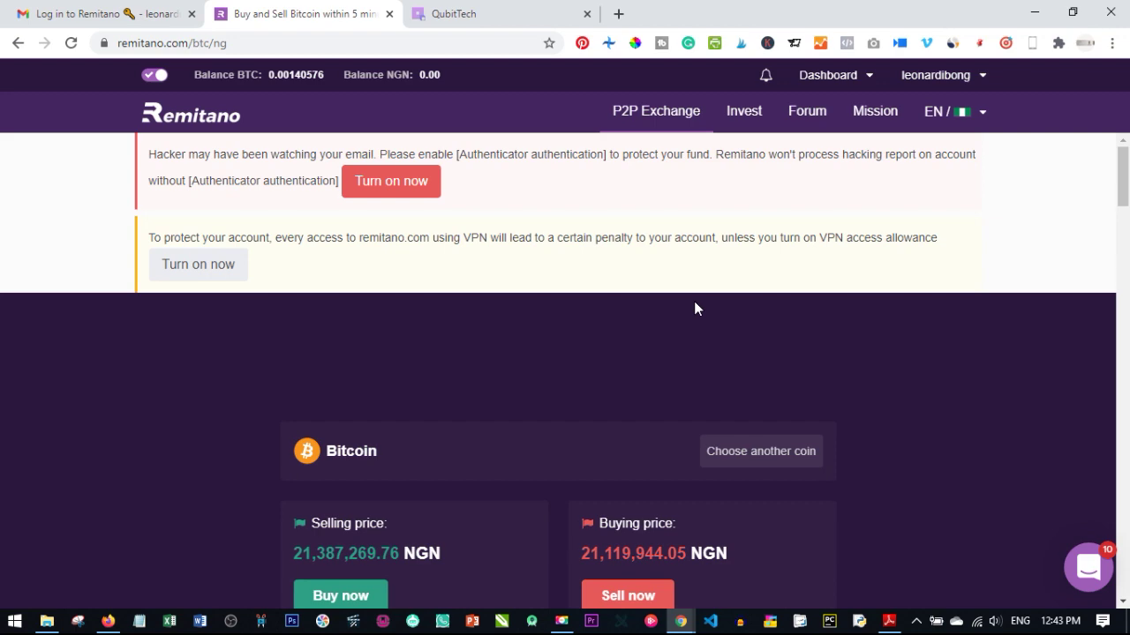
{"action": "scroll", "coordinate": [853, 432], "scroll_direction": "down", "scroll_amount": 3}
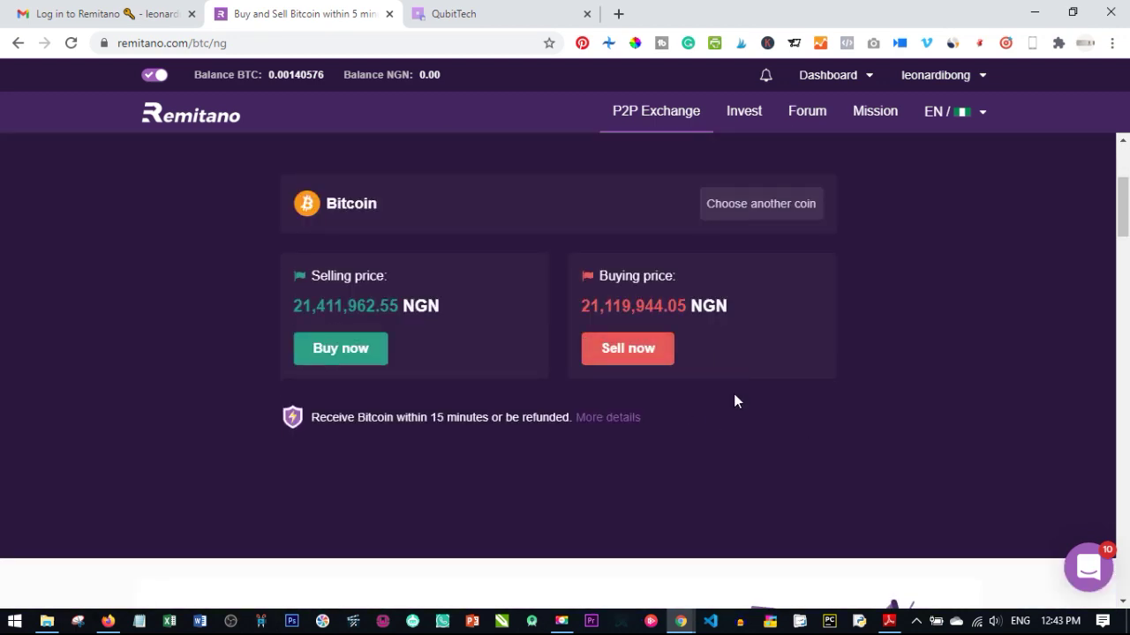
{"action": "scroll", "coordinate": [732, 402], "scroll_direction": "up", "scroll_amount": 3}
{"action": "scroll", "coordinate": [617, 353], "scroll_direction": "down", "scroll_amount": 3}
{"action": "scroll", "coordinate": [700, 373], "scroll_direction": "up", "scroll_amount": 2}
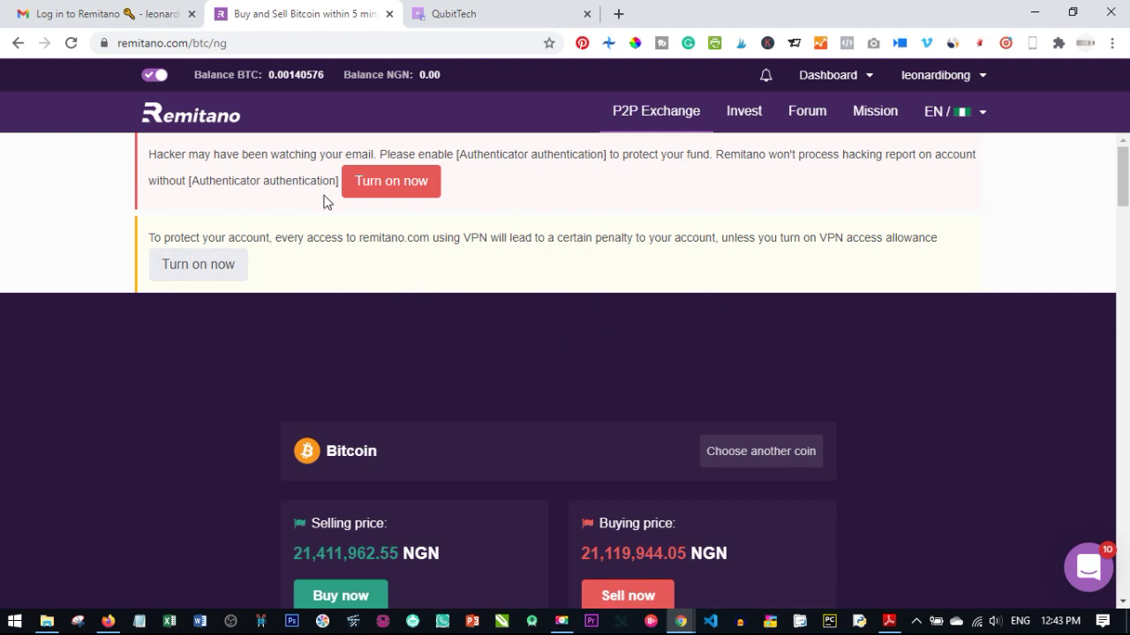
{"action": "scroll", "coordinate": [578, 423], "scroll_direction": "down", "scroll_amount": 2}
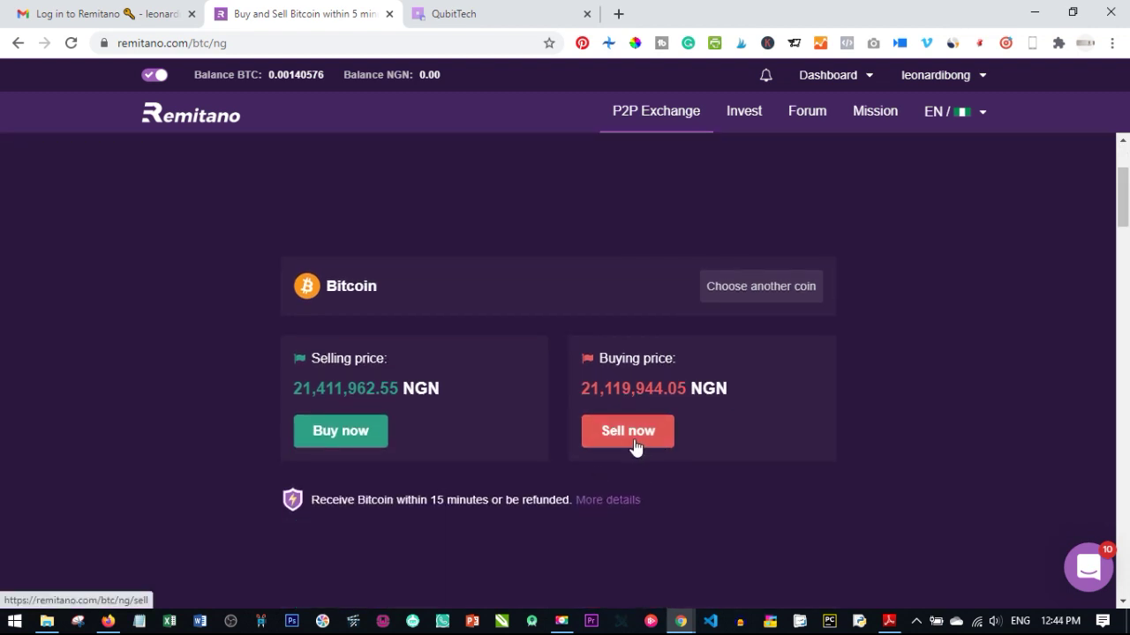
{"action": "scroll", "coordinate": [420, 406], "scroll_direction": "up", "scroll_amount": 2}
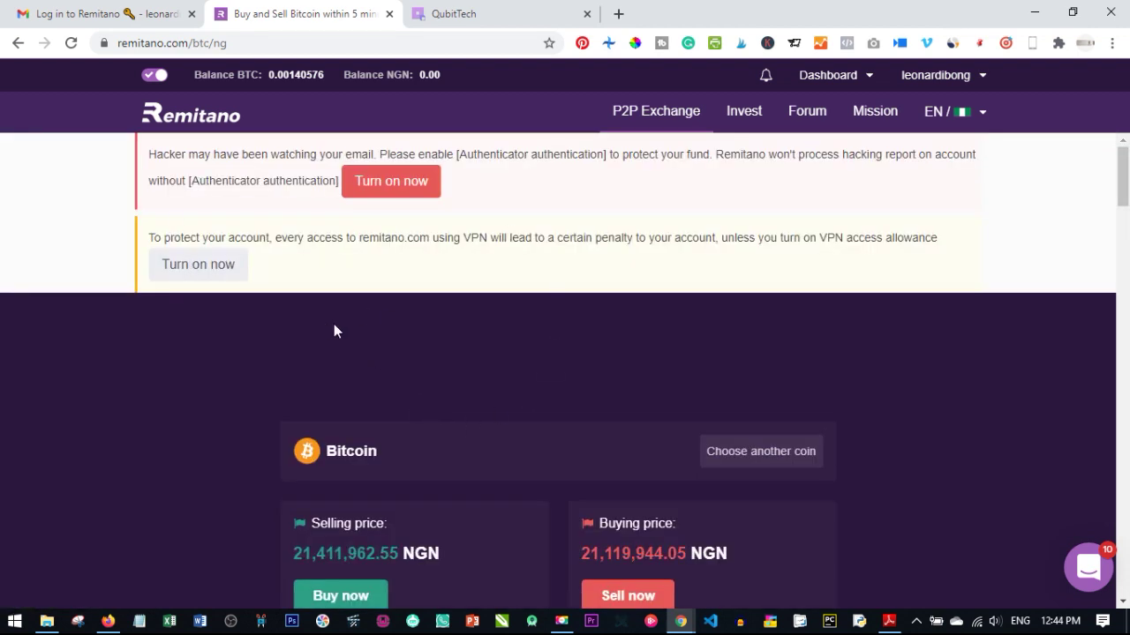